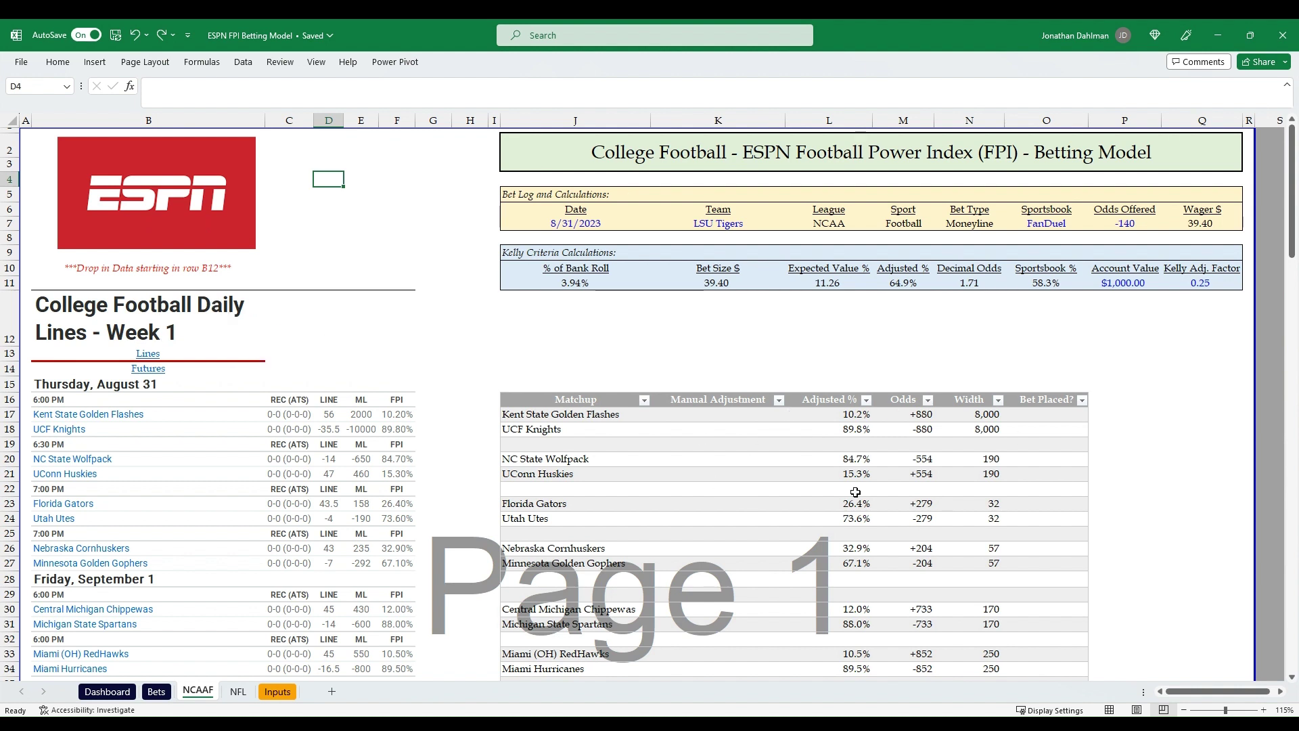
# Examine the Manual Adjustment, Adjusted %, Odds and Width cells in the Kent State Golden Flashes row
pyautogui.click(917, 417)
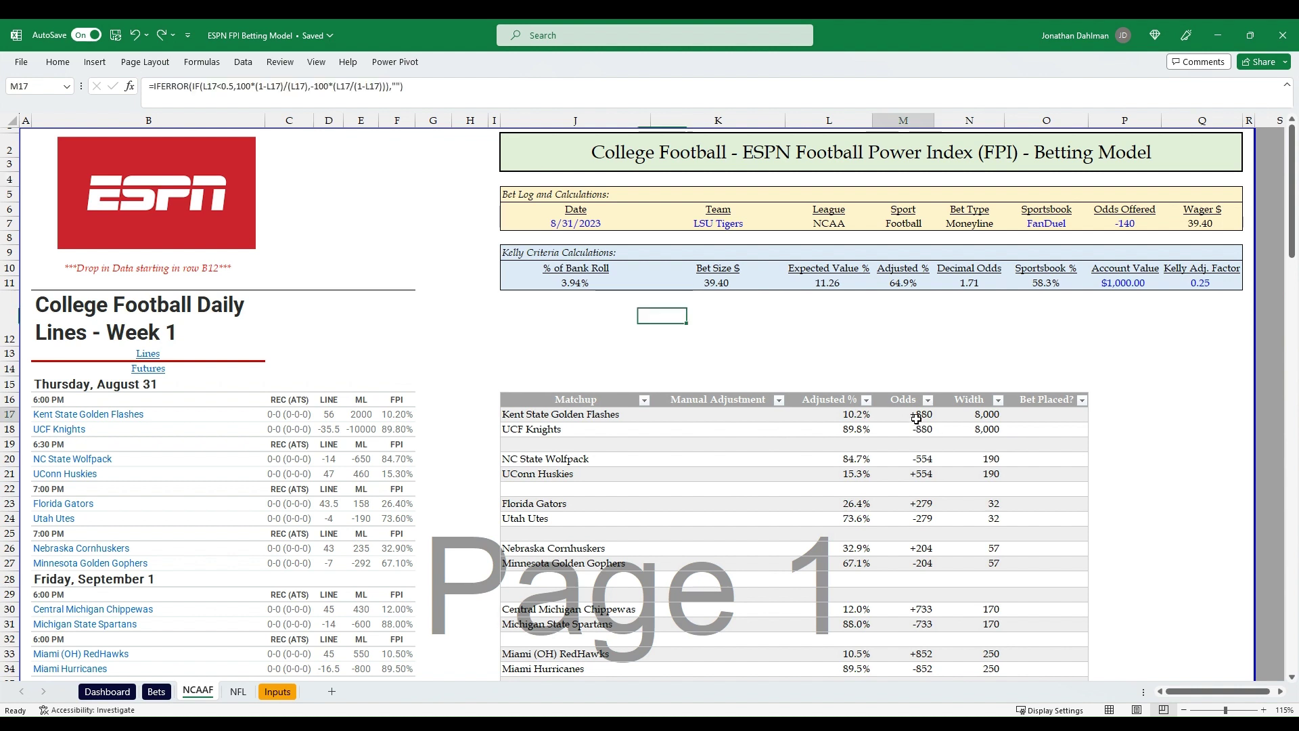
pyautogui.click(720, 412)
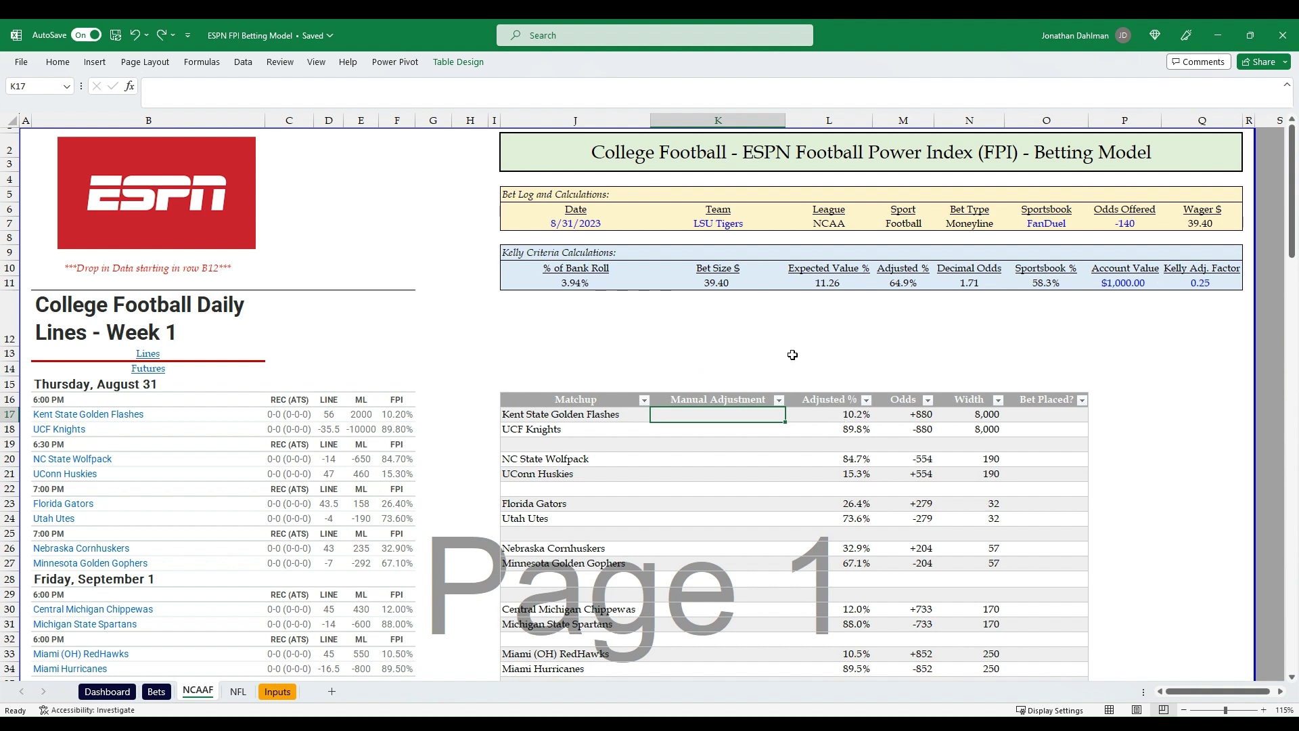
pyautogui.click(841, 419)
pyautogui.click(900, 418)
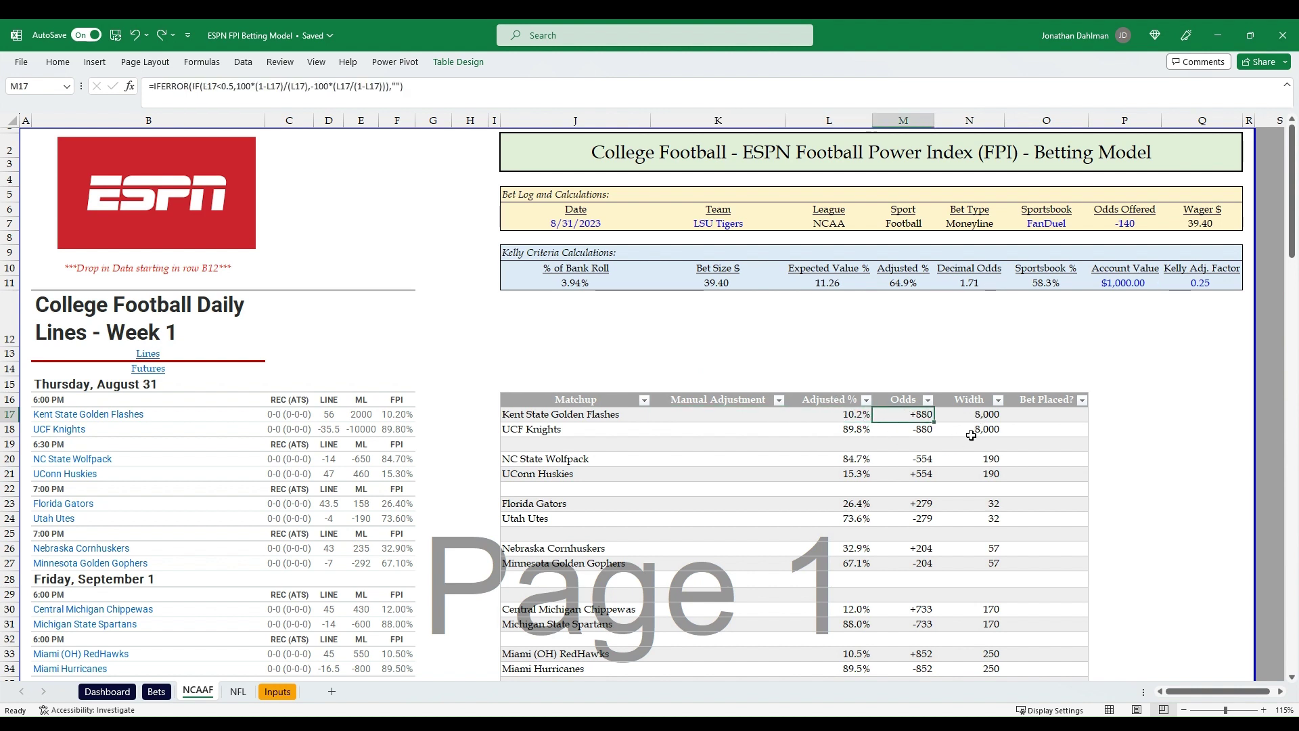
pyautogui.click(976, 416)
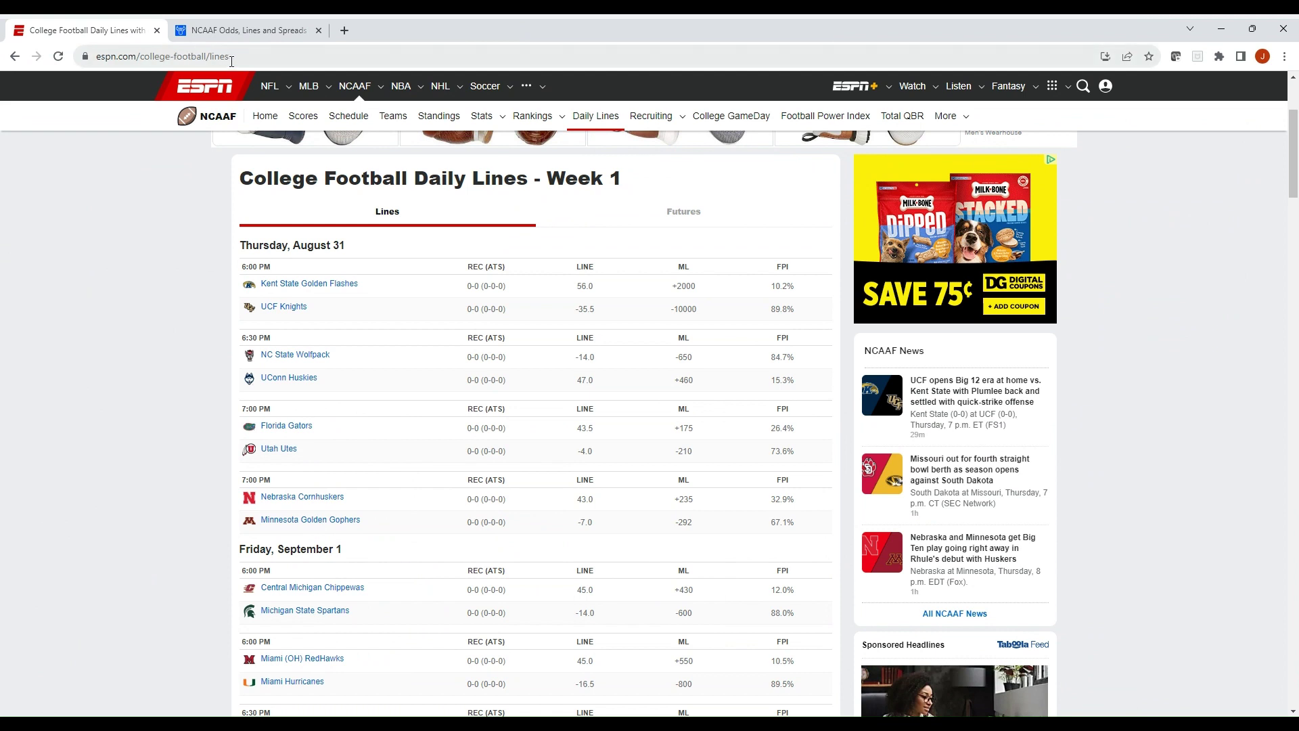
# Open ESPN's NCAAF Daily Lines page in the browser and copy the Week 1 lines from the heading through the Florida State Seminoles row
pyautogui.moveTo(349, 78)
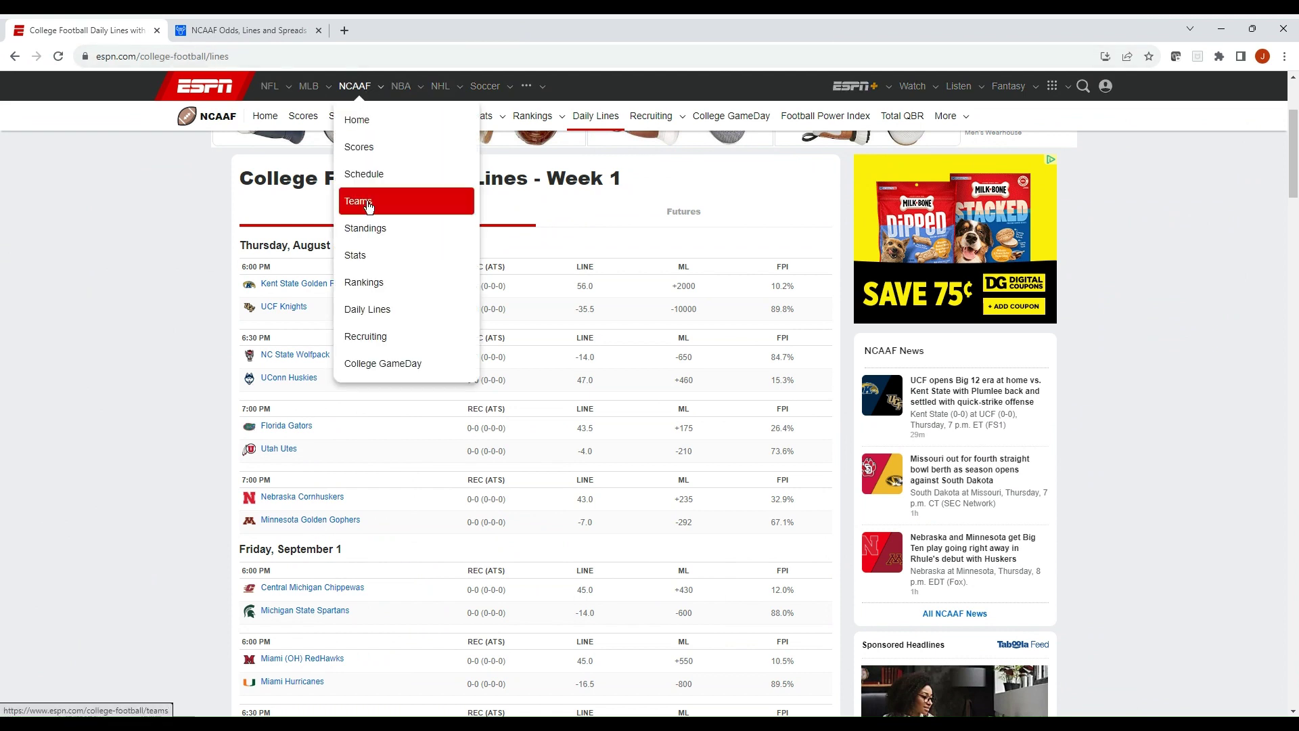
pyautogui.click(391, 313)
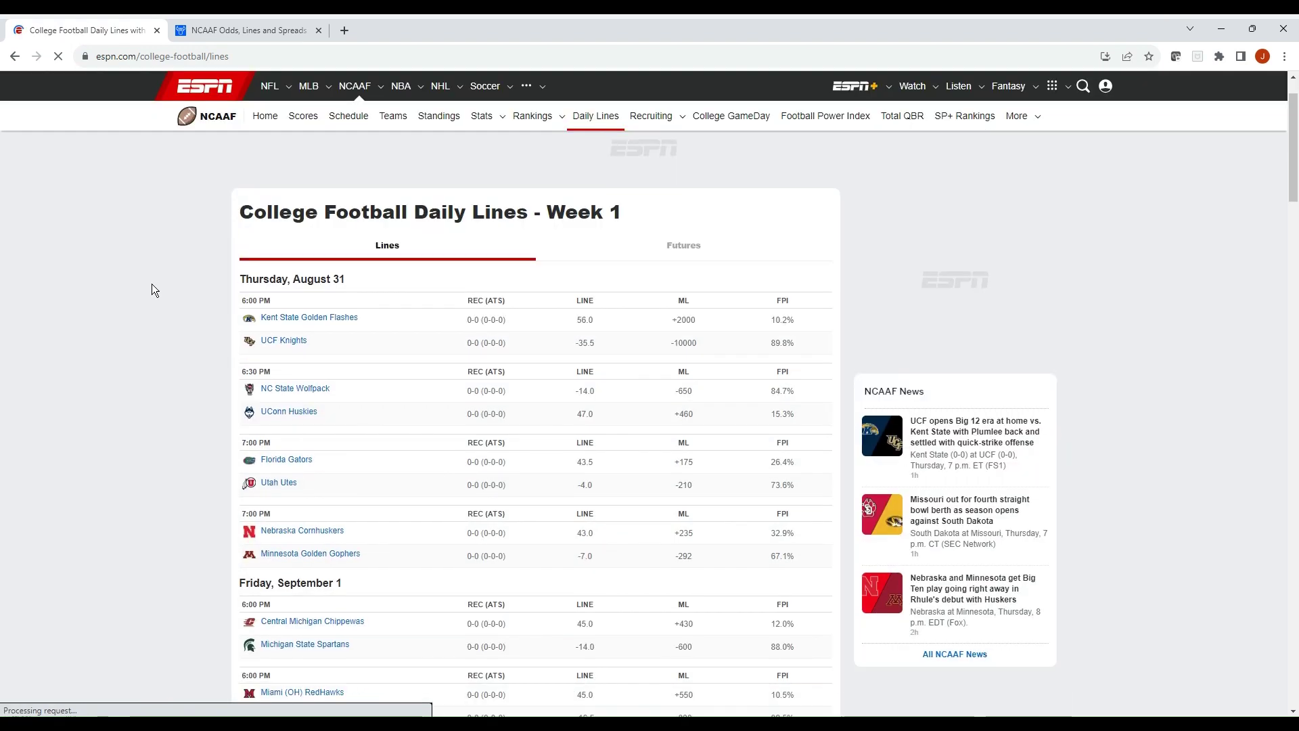
pyautogui.scroll(-1, 793, 356)
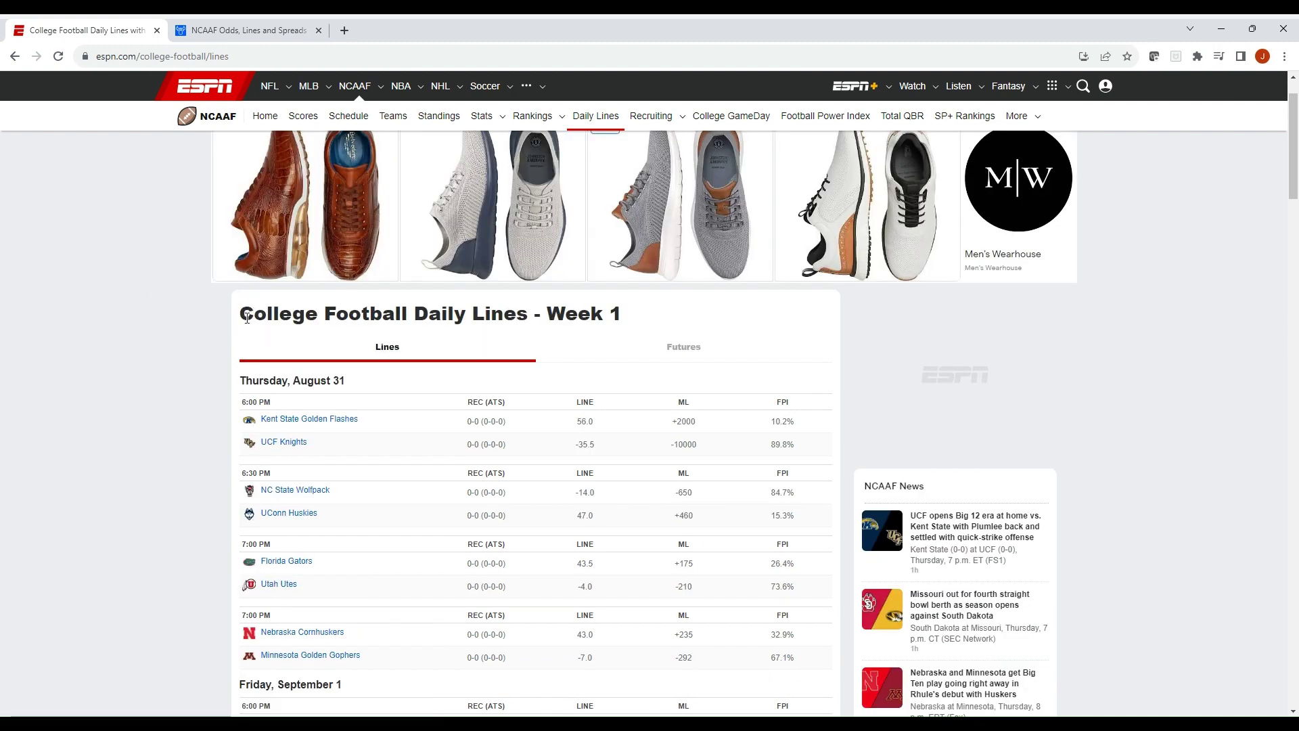
pyautogui.moveTo(356, 338); pyautogui.dragTo(797, 400)
pyautogui.scroll(-9, 631, 407)
pyautogui.scroll(-15, 631, 407)
pyautogui.scroll(-15, 631, 407)
pyautogui.scroll(-15, 635, 407)
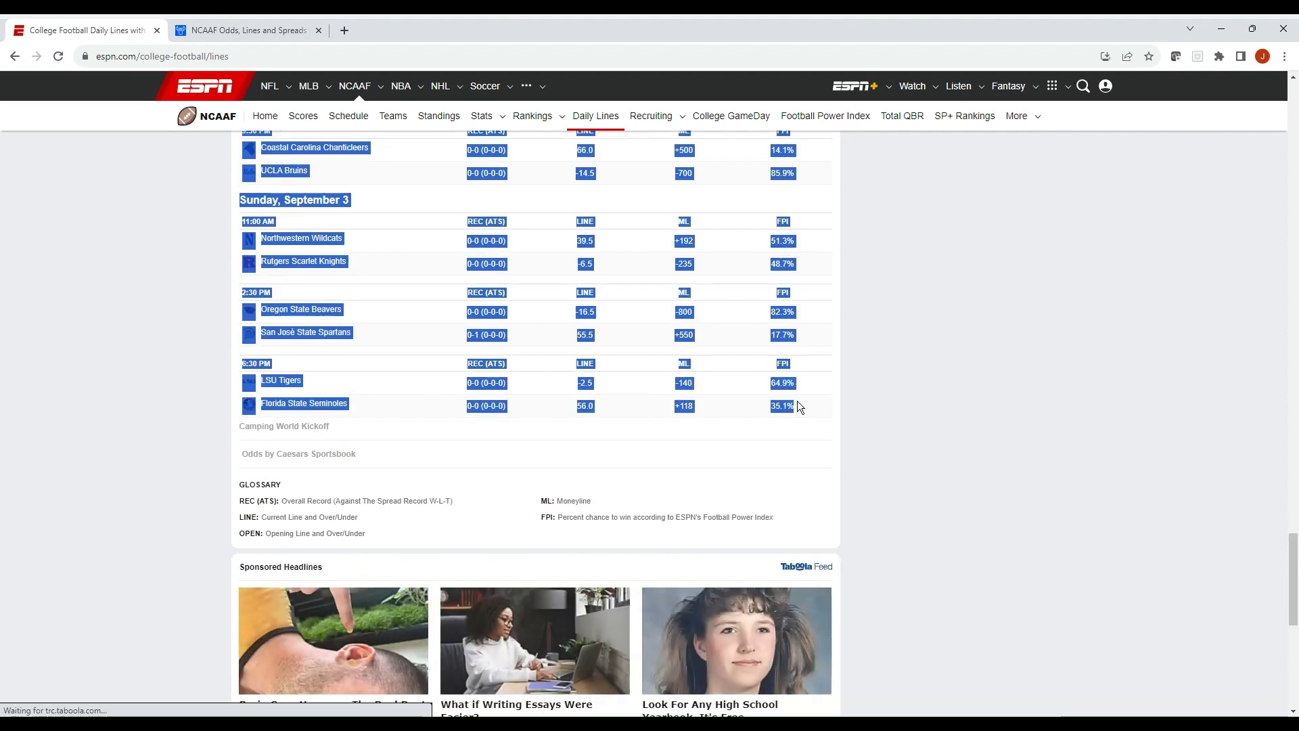
# Switch back to the ESPN FPI Betting Model workbook and paste the copied lines into the NCAAF sheet at B12
pyautogui.hotkey('alt', 'Tab')
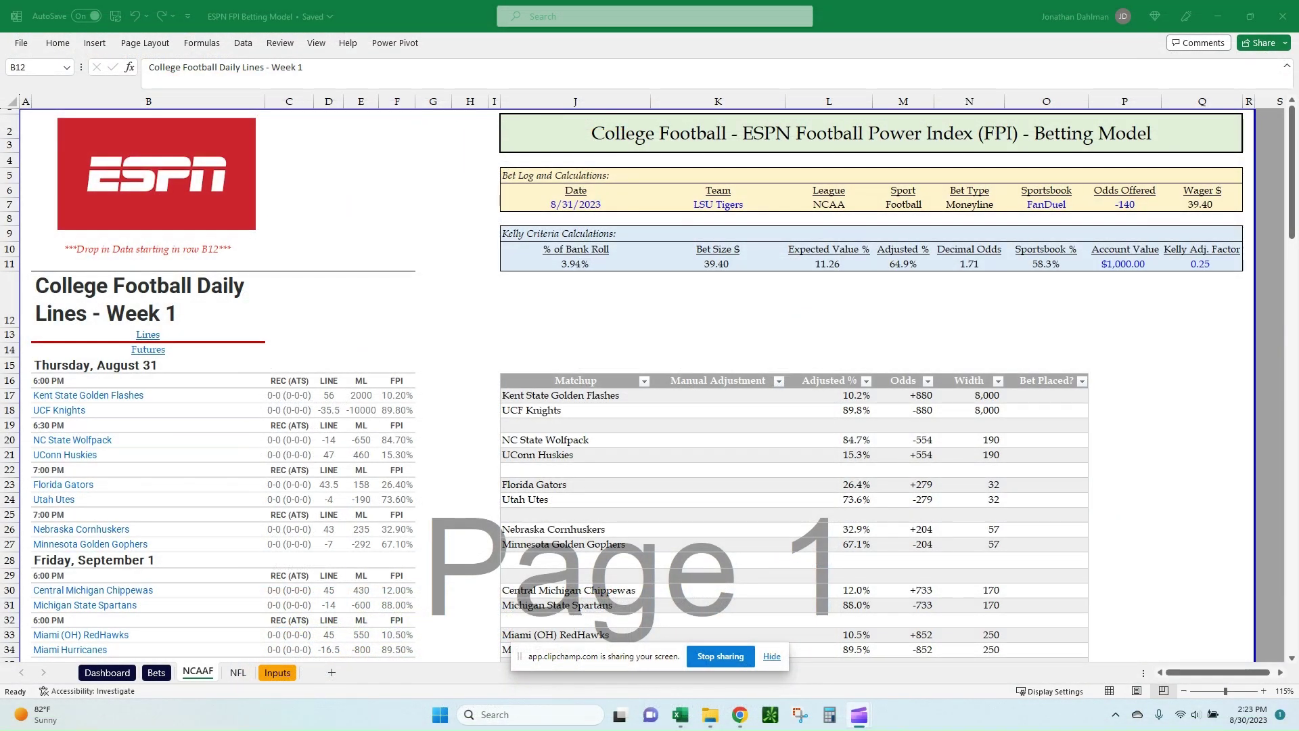
pyautogui.hotkey('alt', 'Tab')
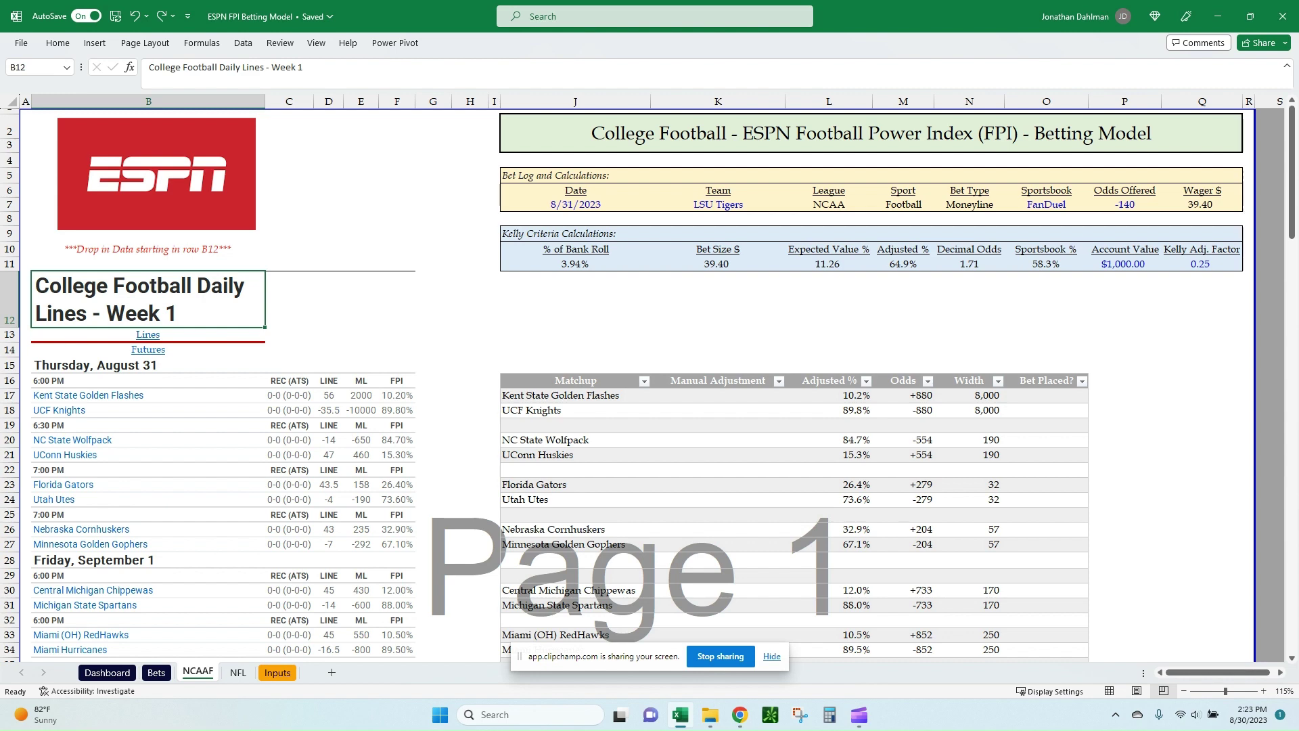
pyautogui.hotkey('ctrl', 'v')
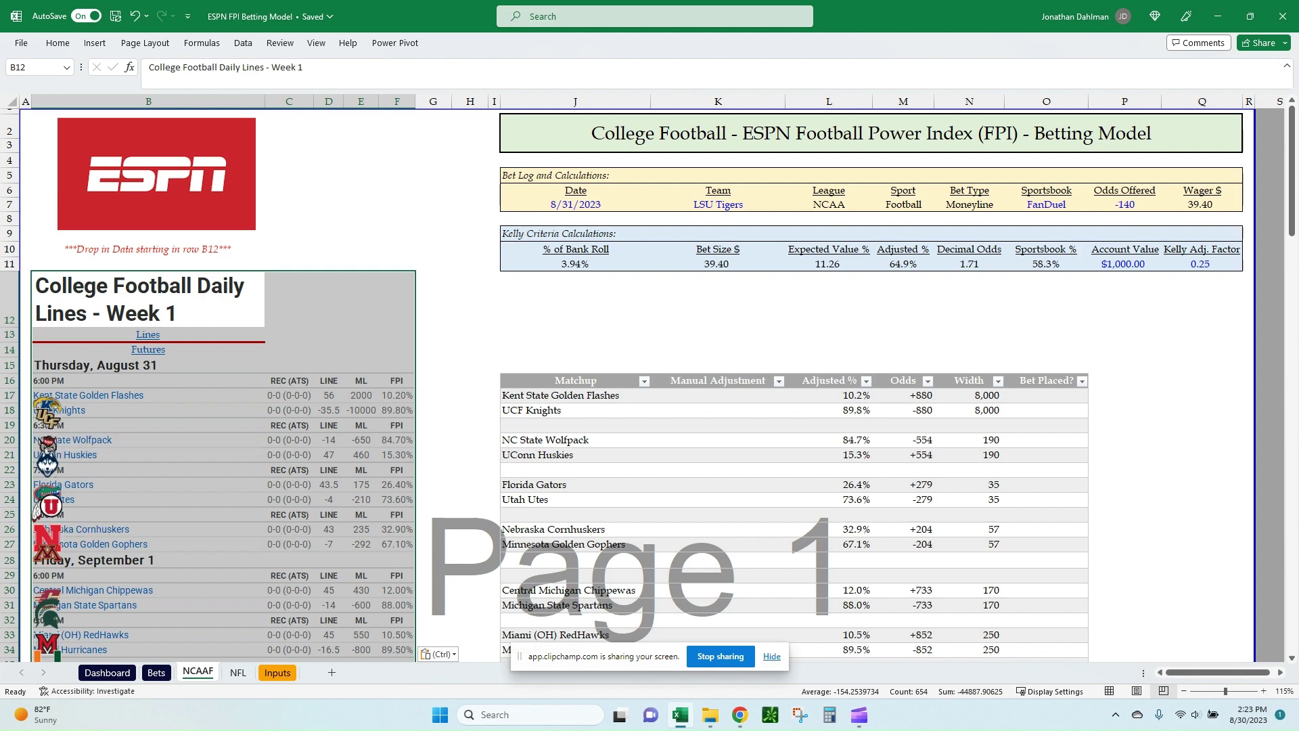
# Select every object on the NCAAF sheet with Go To Special and delete them all
pyautogui.click(361, 350)
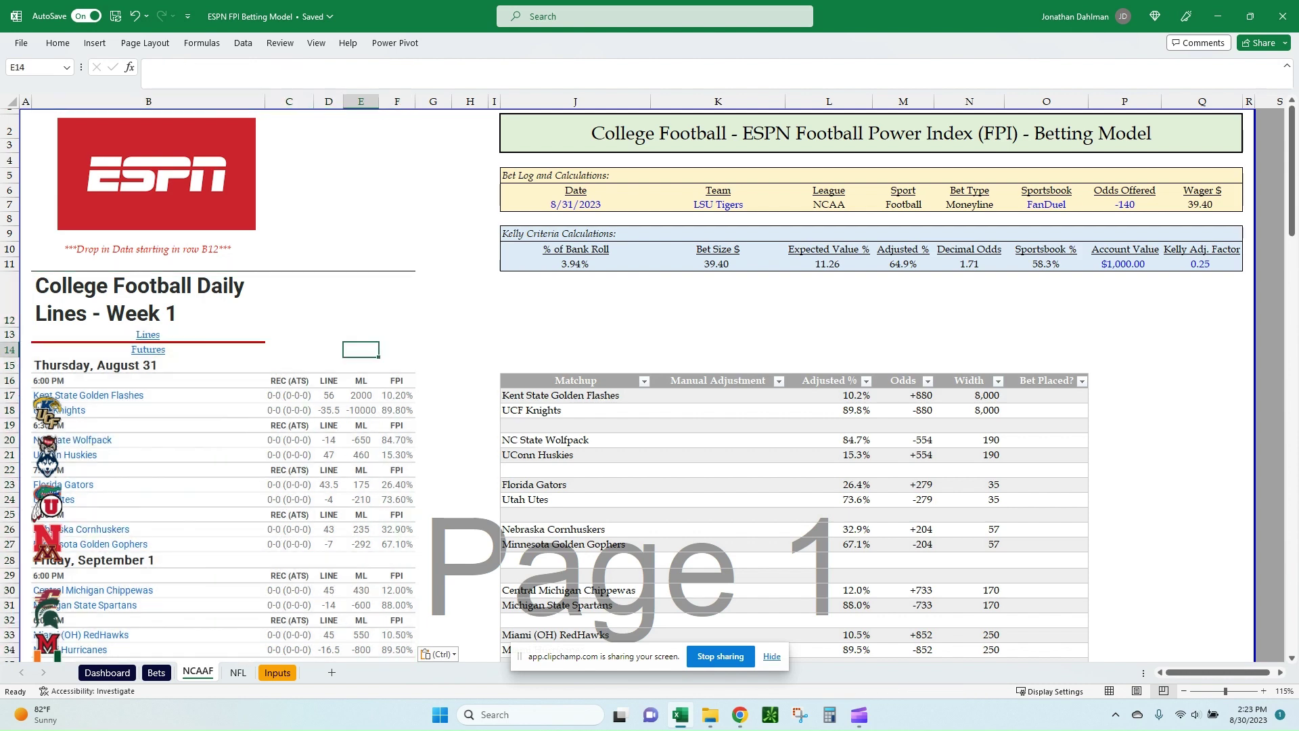
pyautogui.click(58, 43)
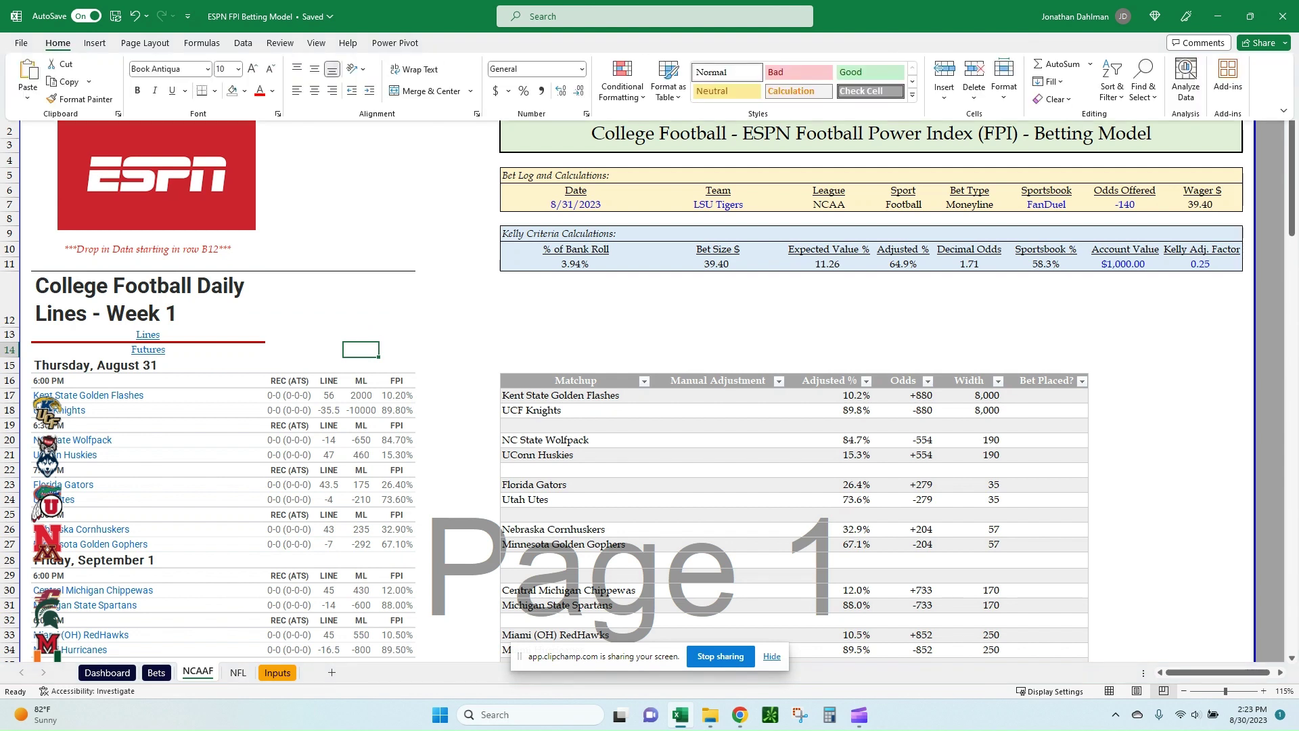
pyautogui.click(1143, 86)
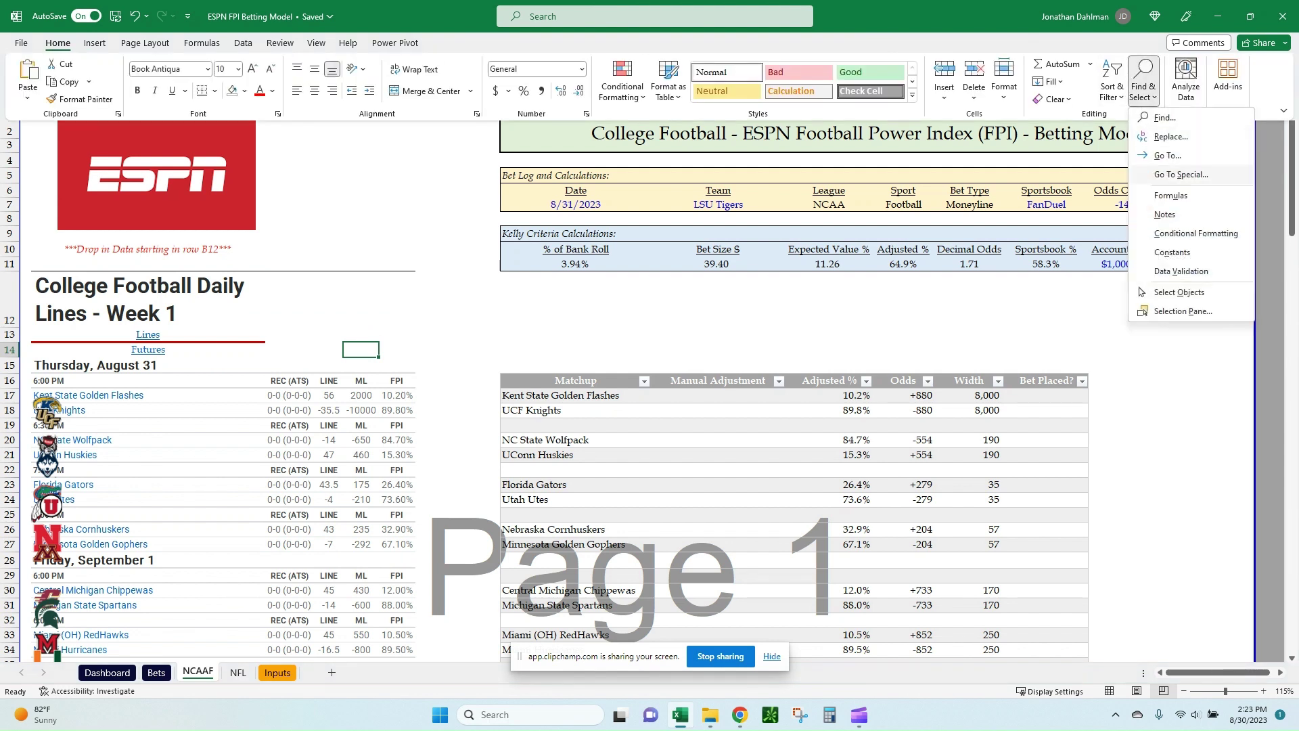
pyautogui.click(1180, 174)
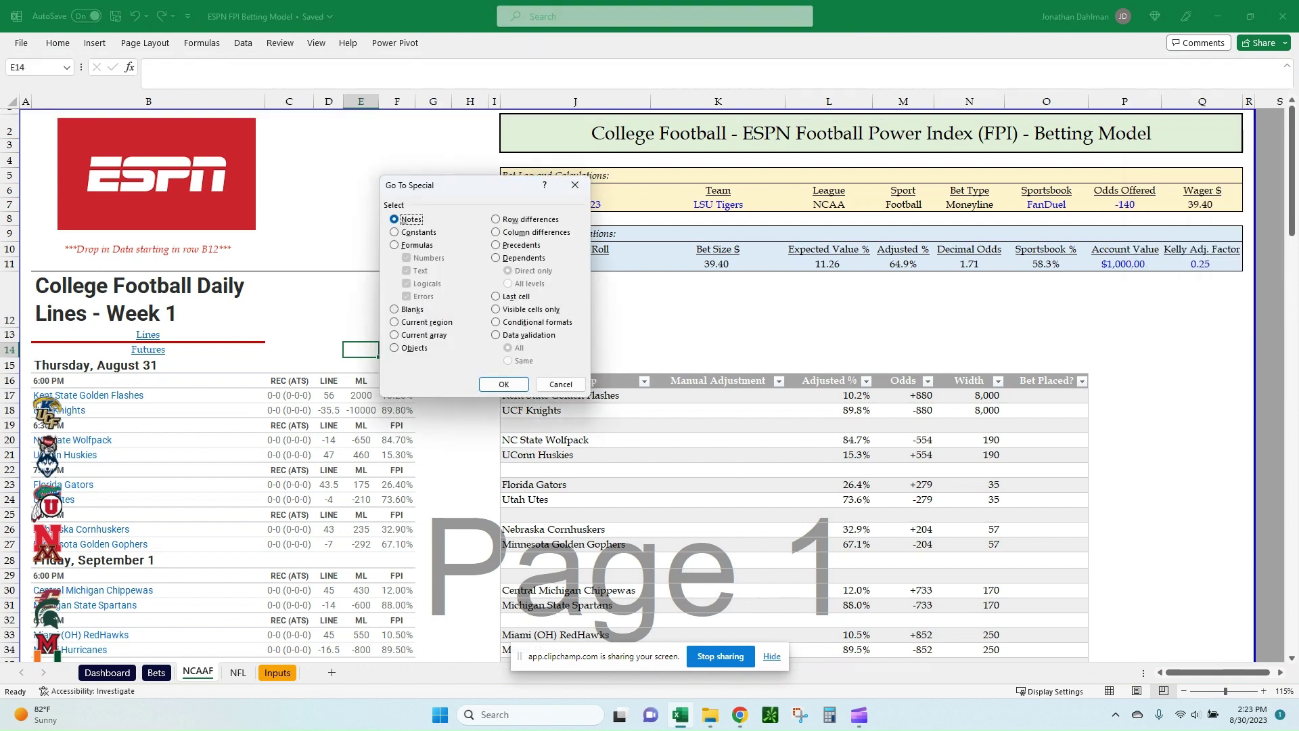
pyautogui.click(414, 347)
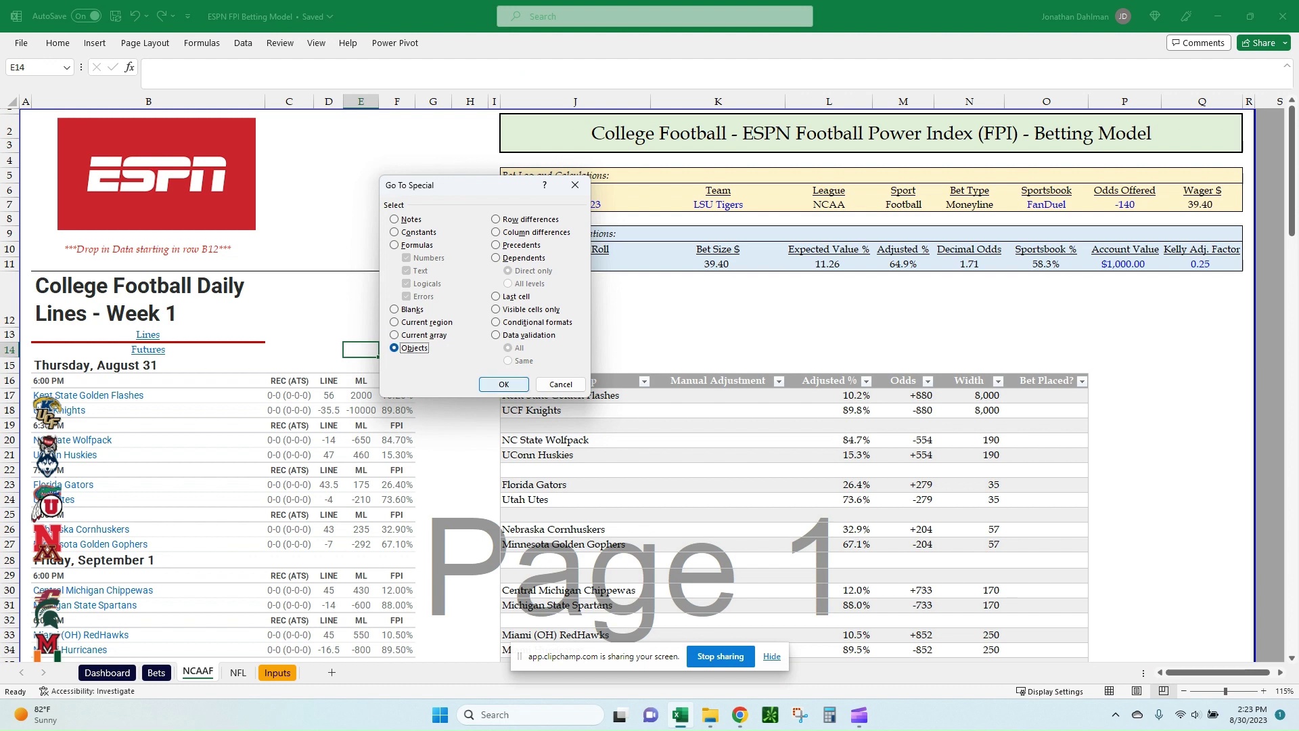
pyautogui.press('Return')
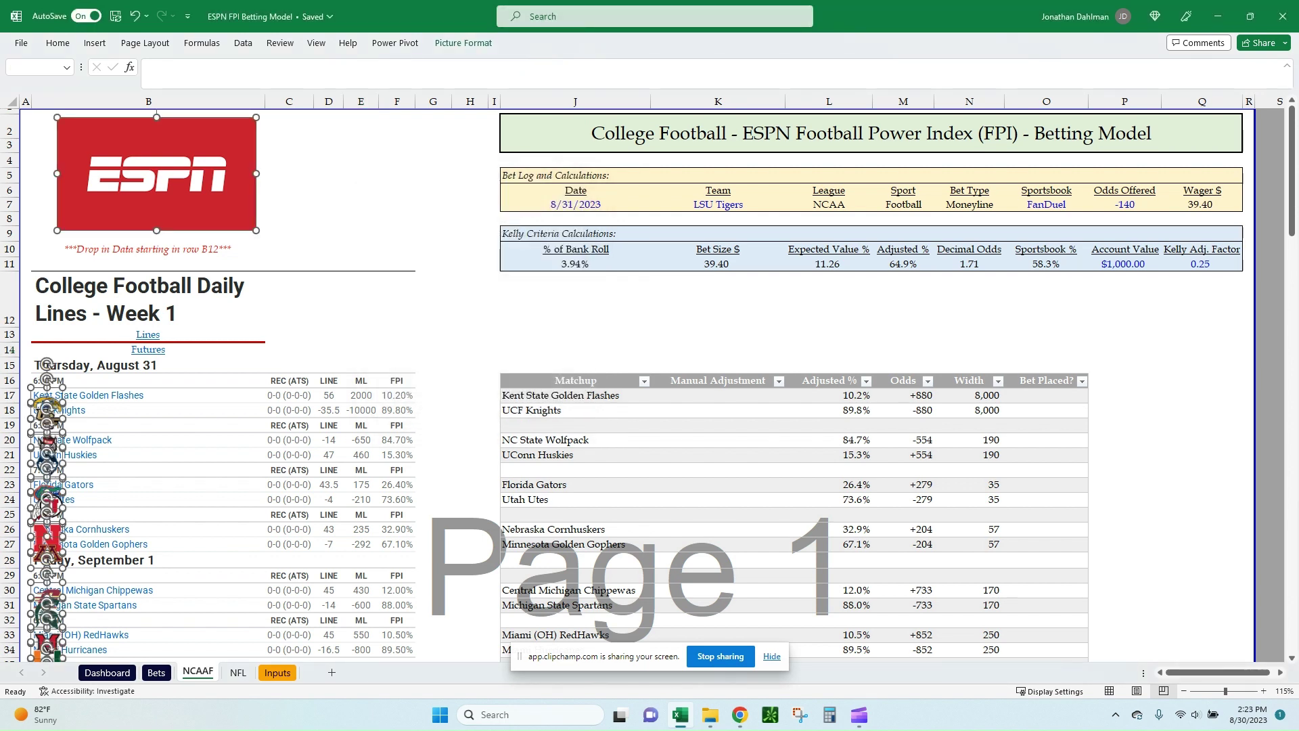
pyautogui.press('Delete')
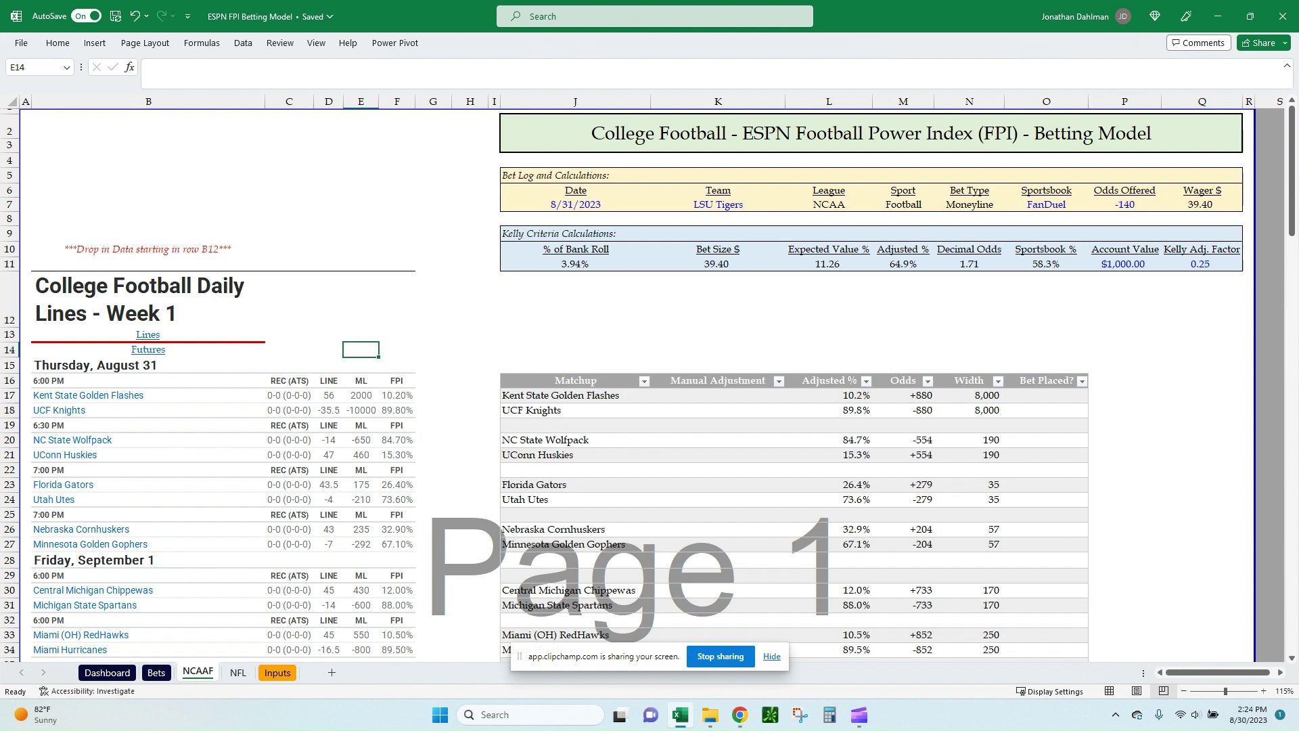
# Paste the copied lines at B12 again and apply the paste option that leaves out the team logos
pyautogui.click(148, 299)
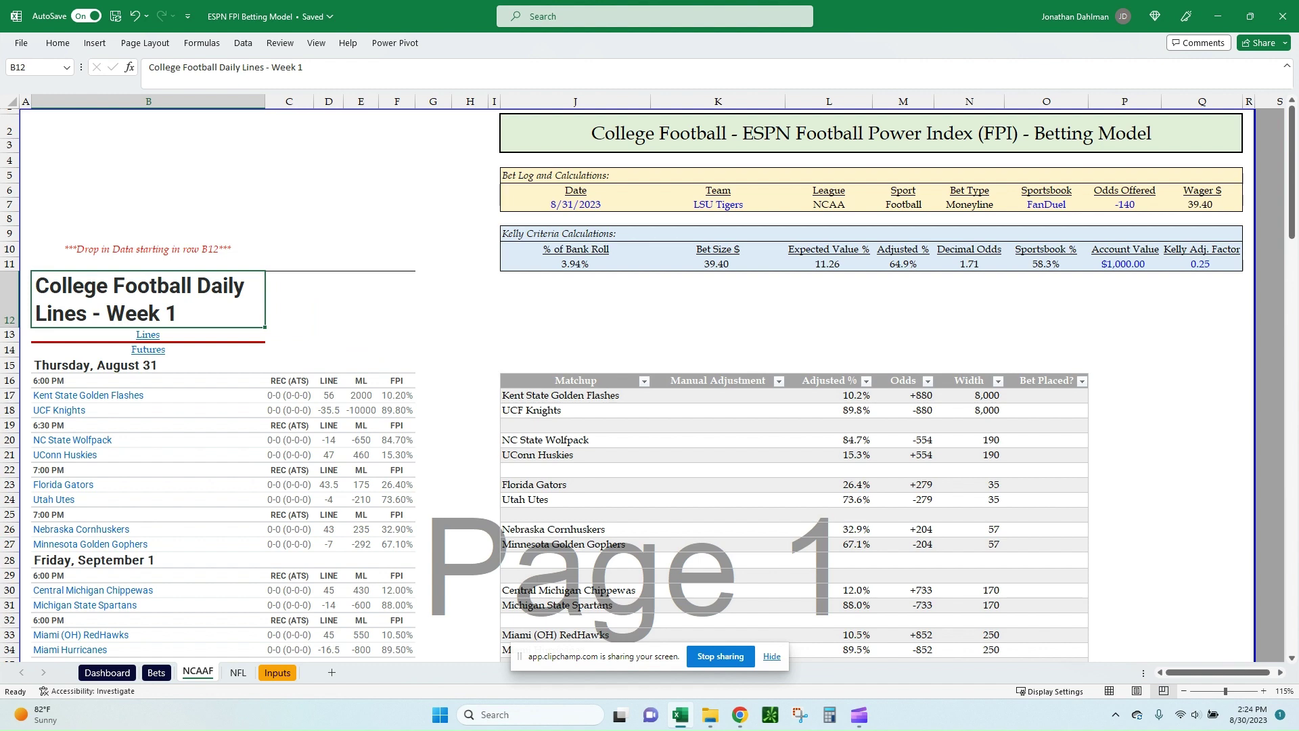
pyautogui.hotkey('ctrl', 'v')
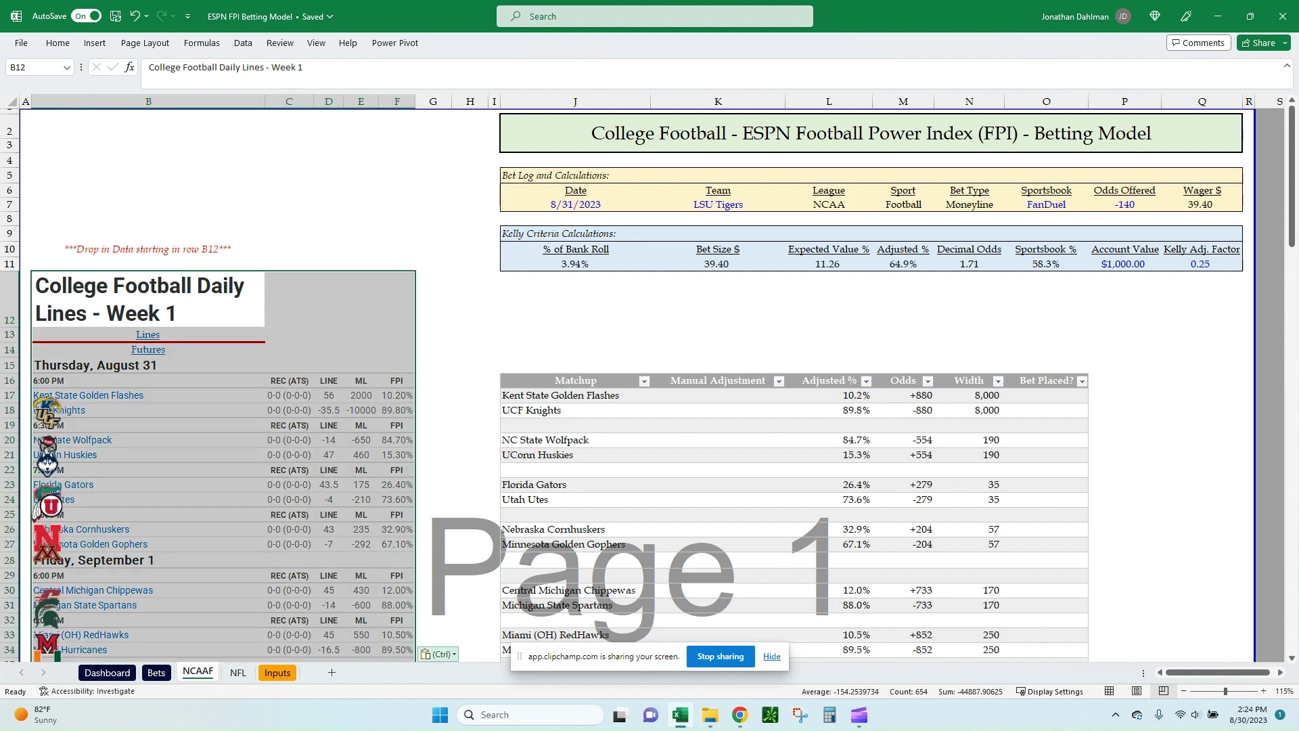
pyautogui.click(438, 653)
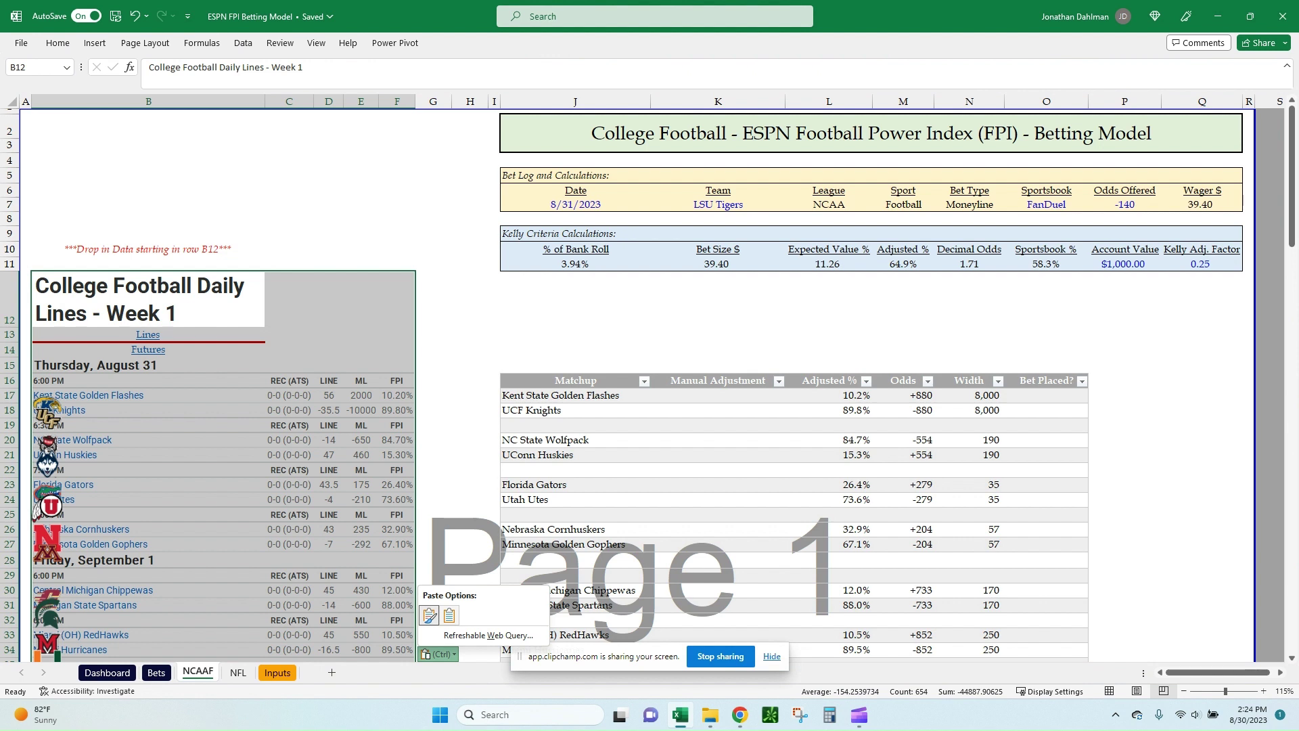
pyautogui.click(450, 614)
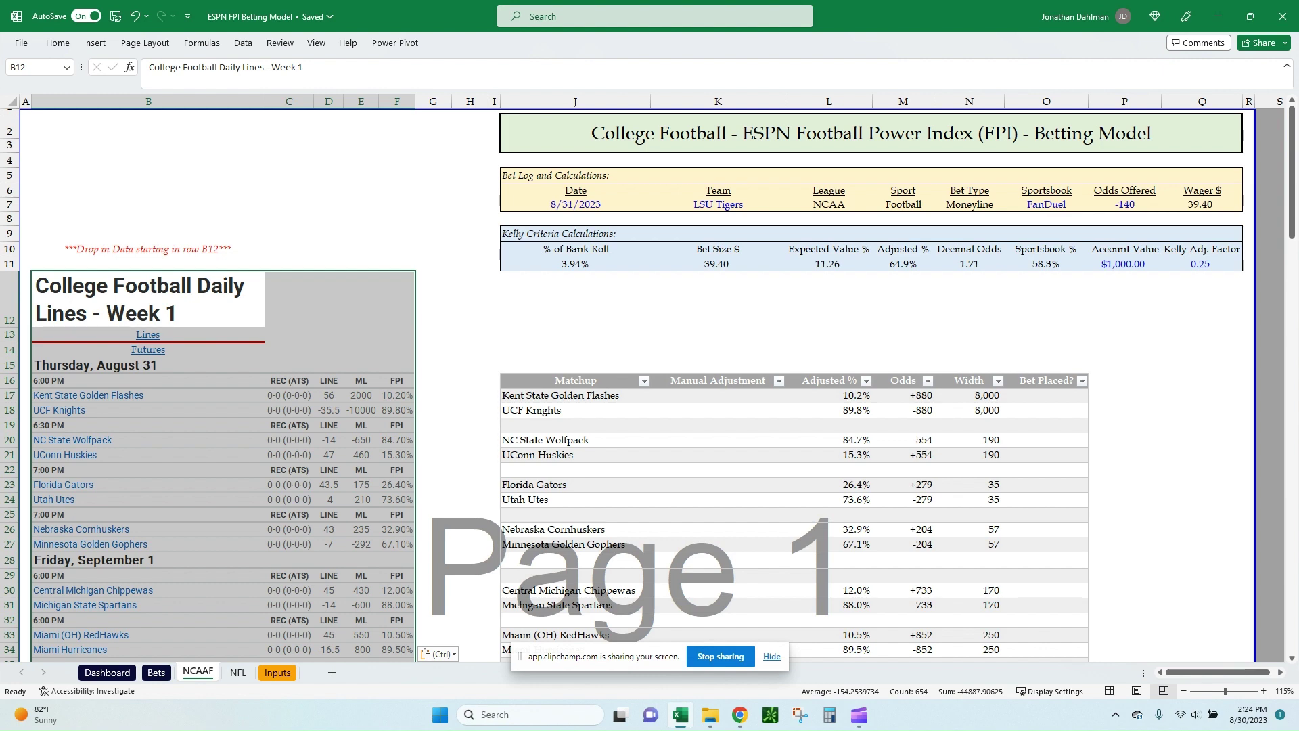
# Check the pasted game times and paste options, and look through the pasted lines and matching model rows across the week
pyautogui.click(136, 381)
pyautogui.click(135, 426)
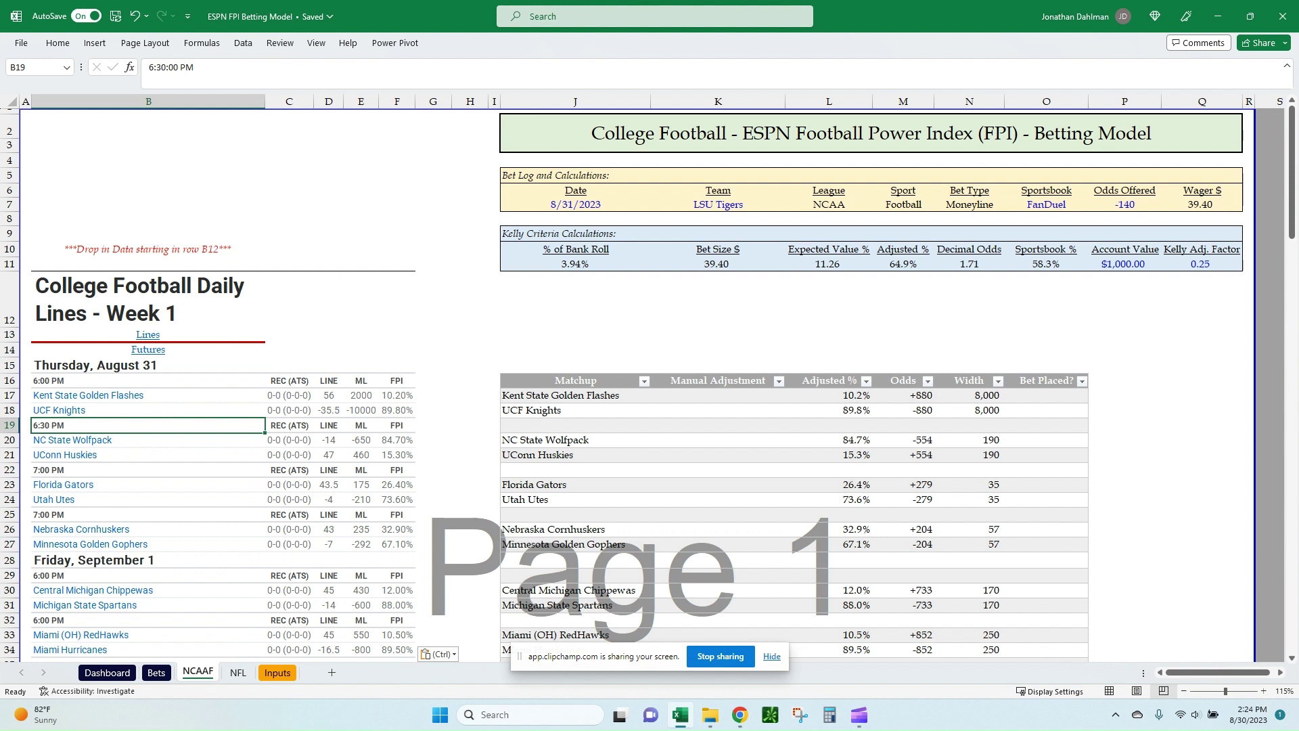
pyautogui.click(439, 654)
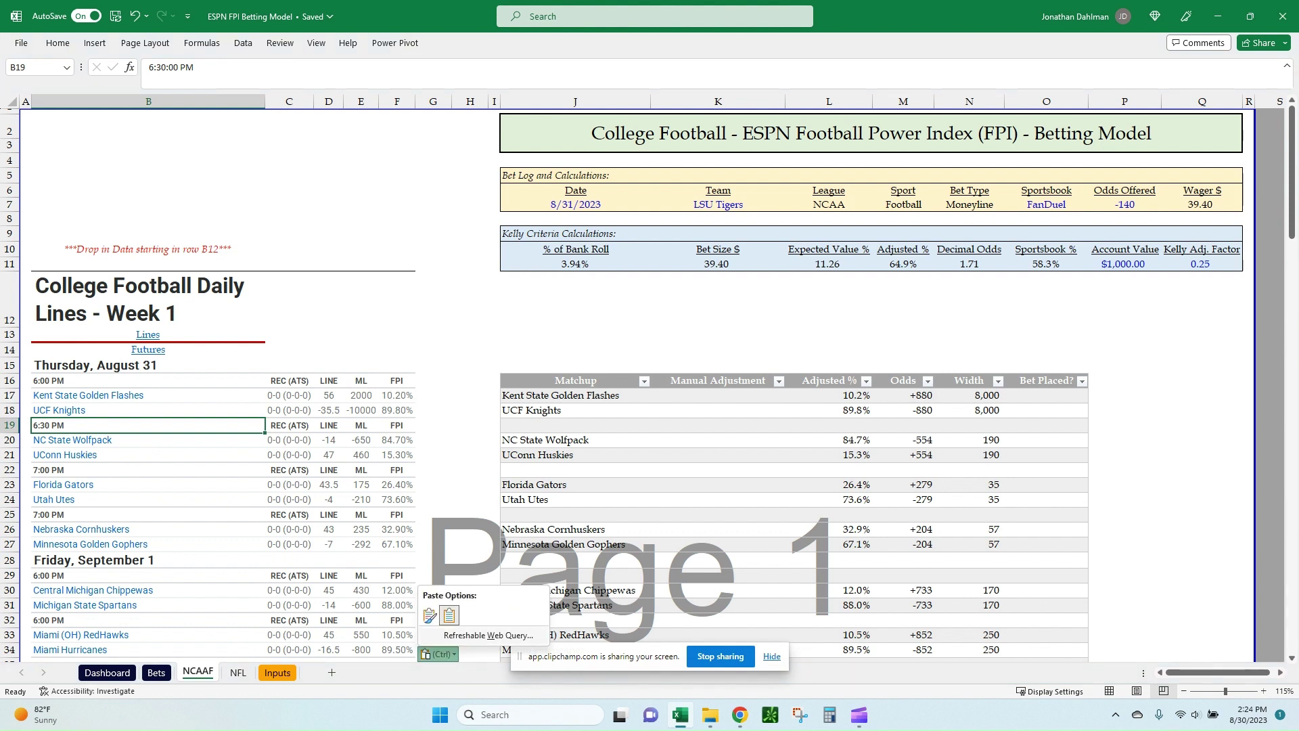
pyautogui.click(396, 299)
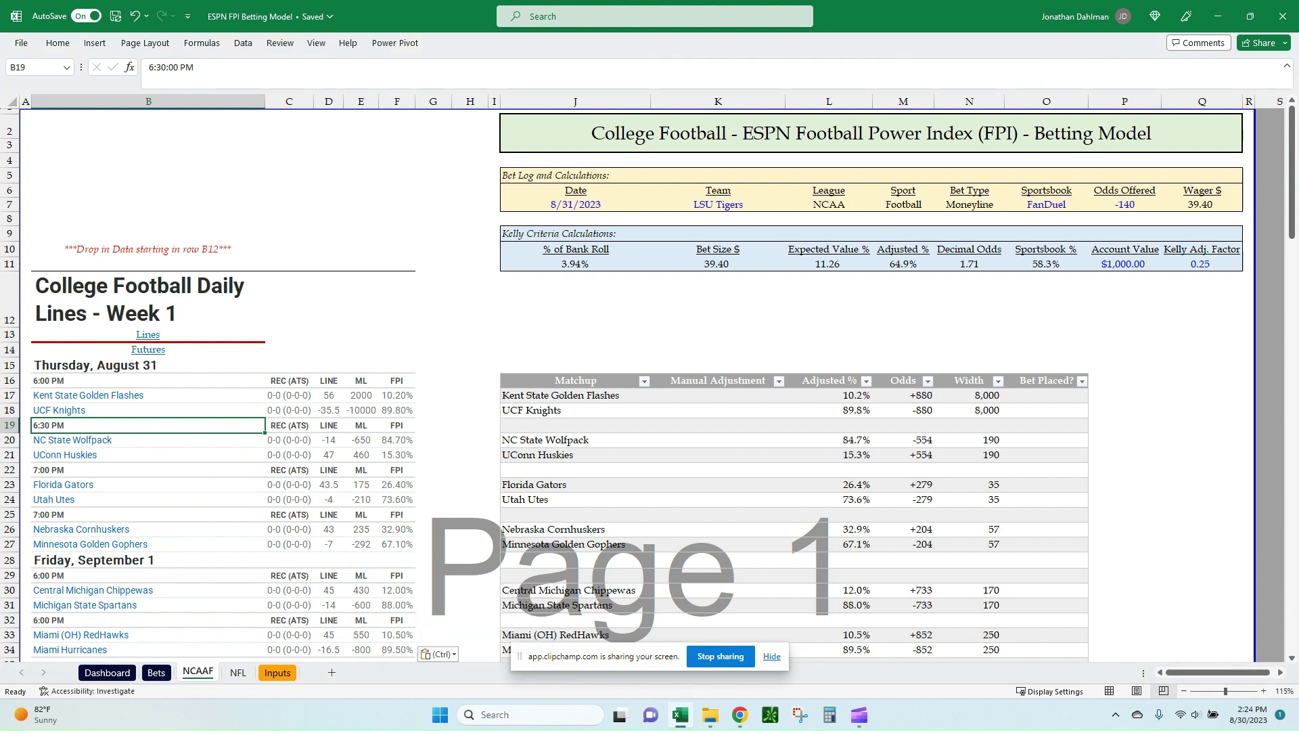
pyautogui.click(396, 299)
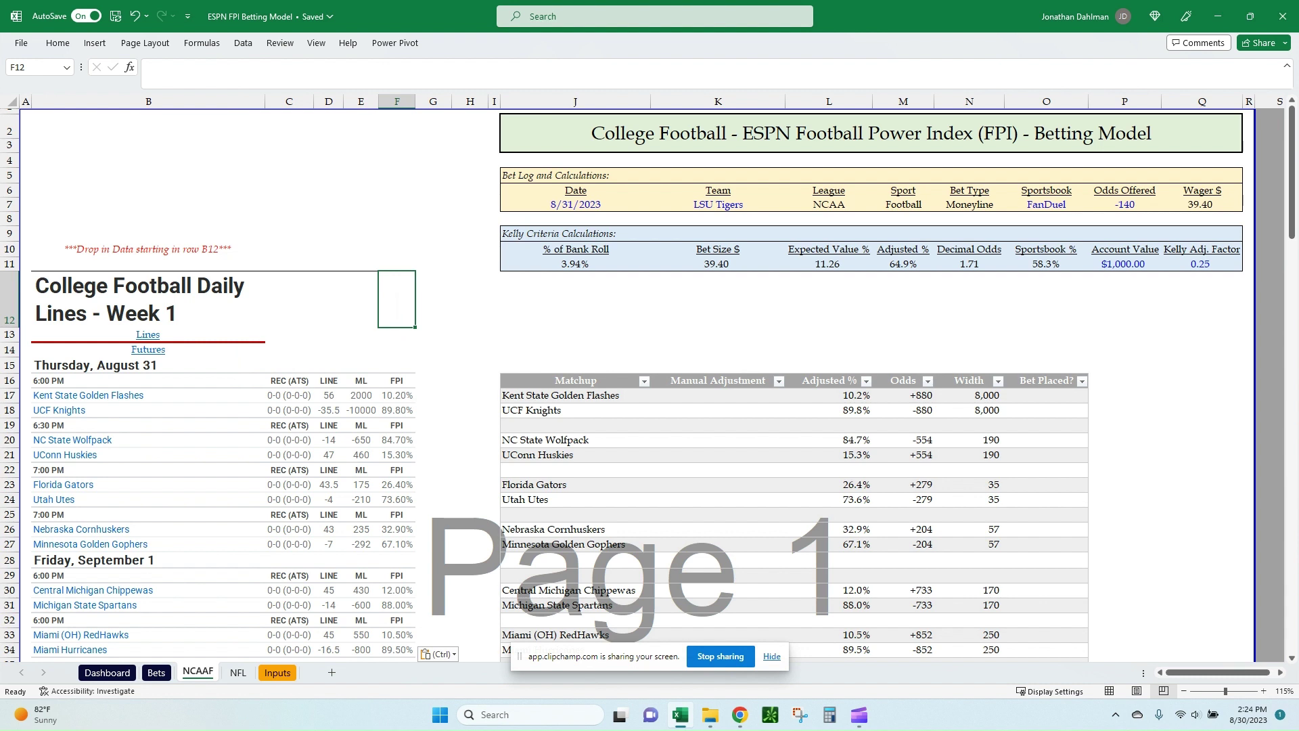
pyautogui.scroll(-14, 649, 386)
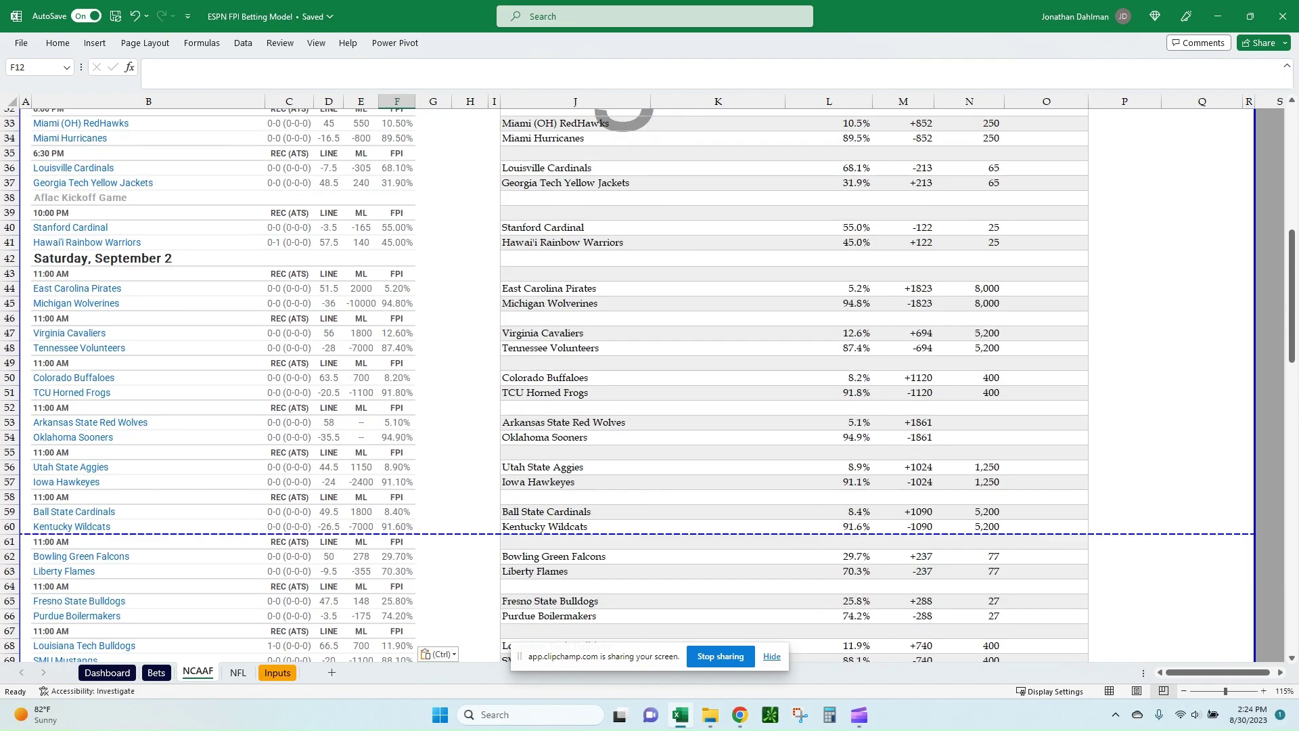
pyautogui.scroll(-5, 649, 385)
pyautogui.scroll(-16, 647, 384)
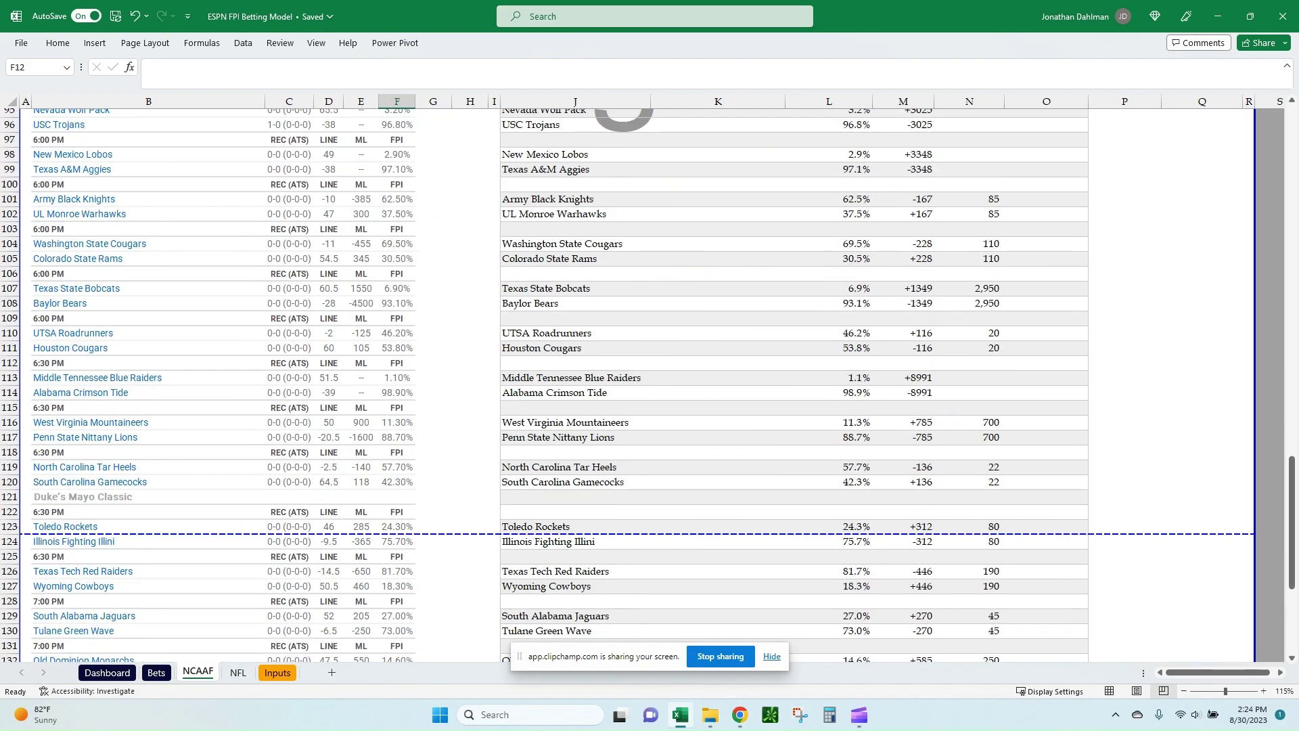
pyautogui.scroll(20, 648, 385)
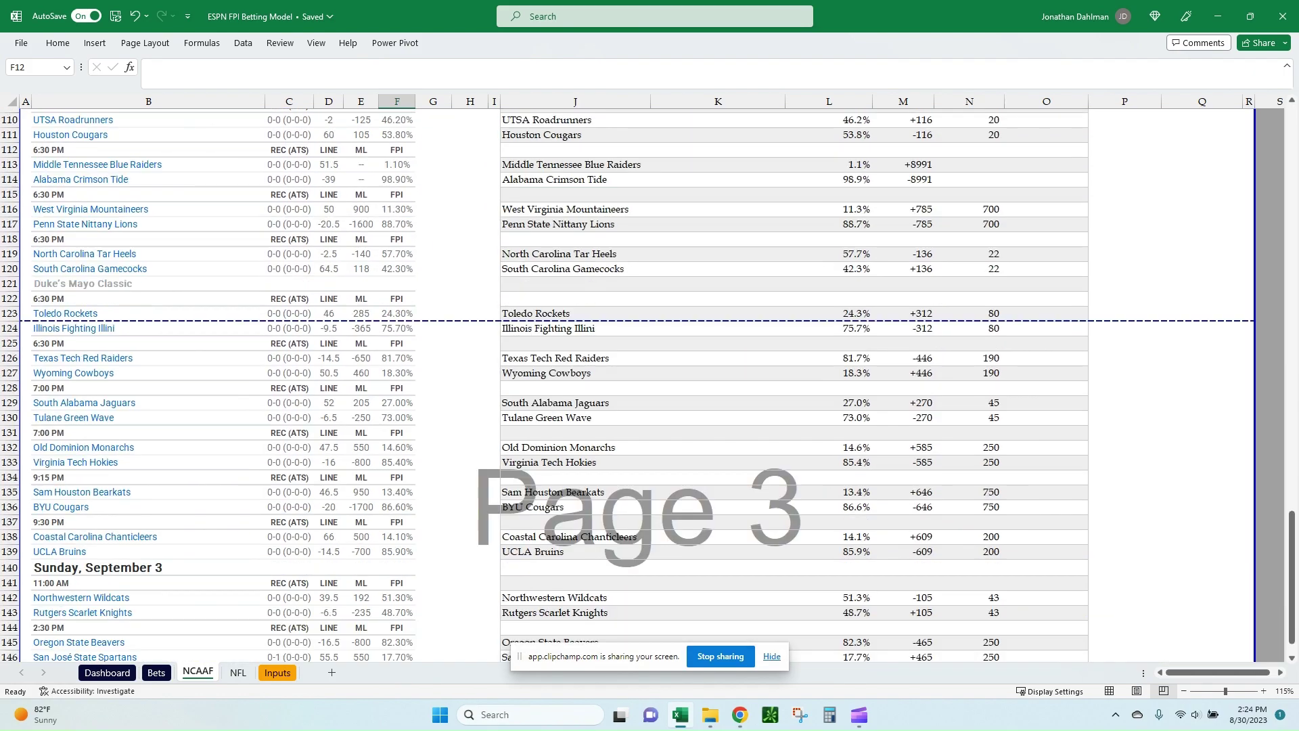
pyautogui.scroll(14, 647, 384)
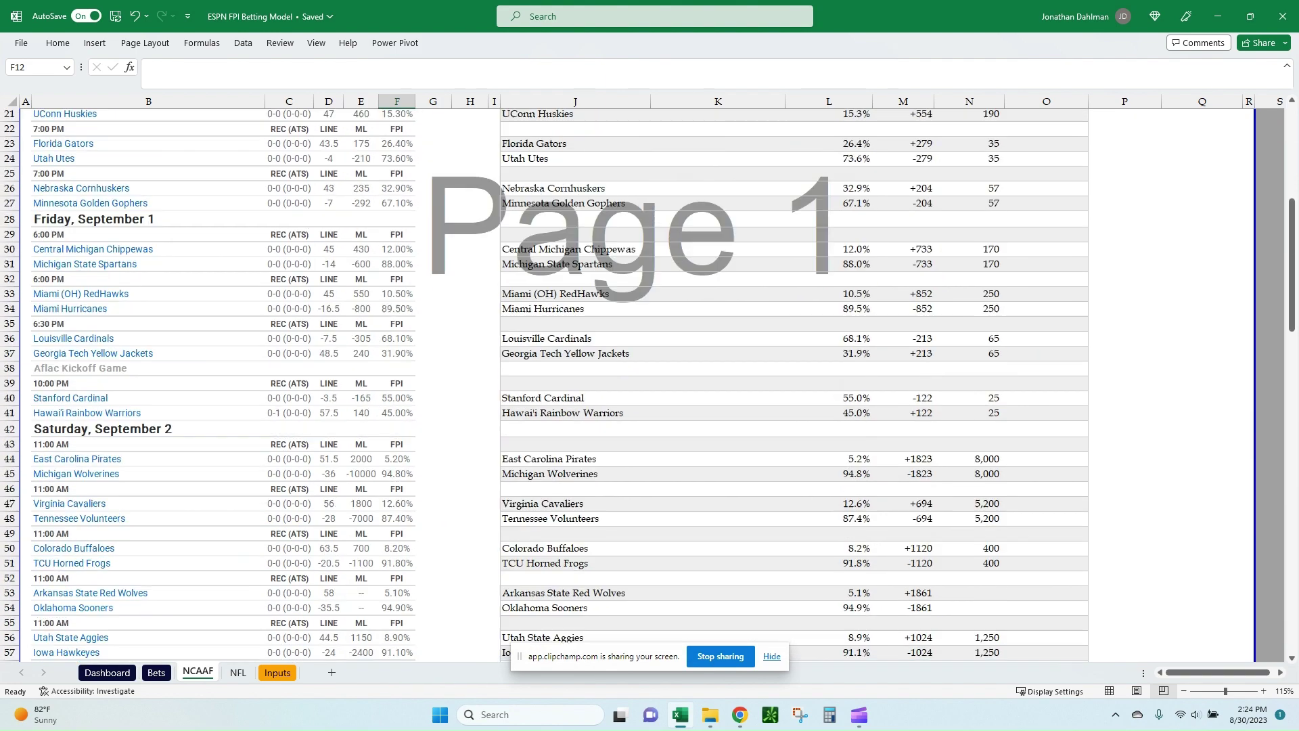
# Examine the FPI and ML values for the Kent State and UCF matchup and the Width formula in N17
pyautogui.click(397, 395)
pyautogui.click(397, 410)
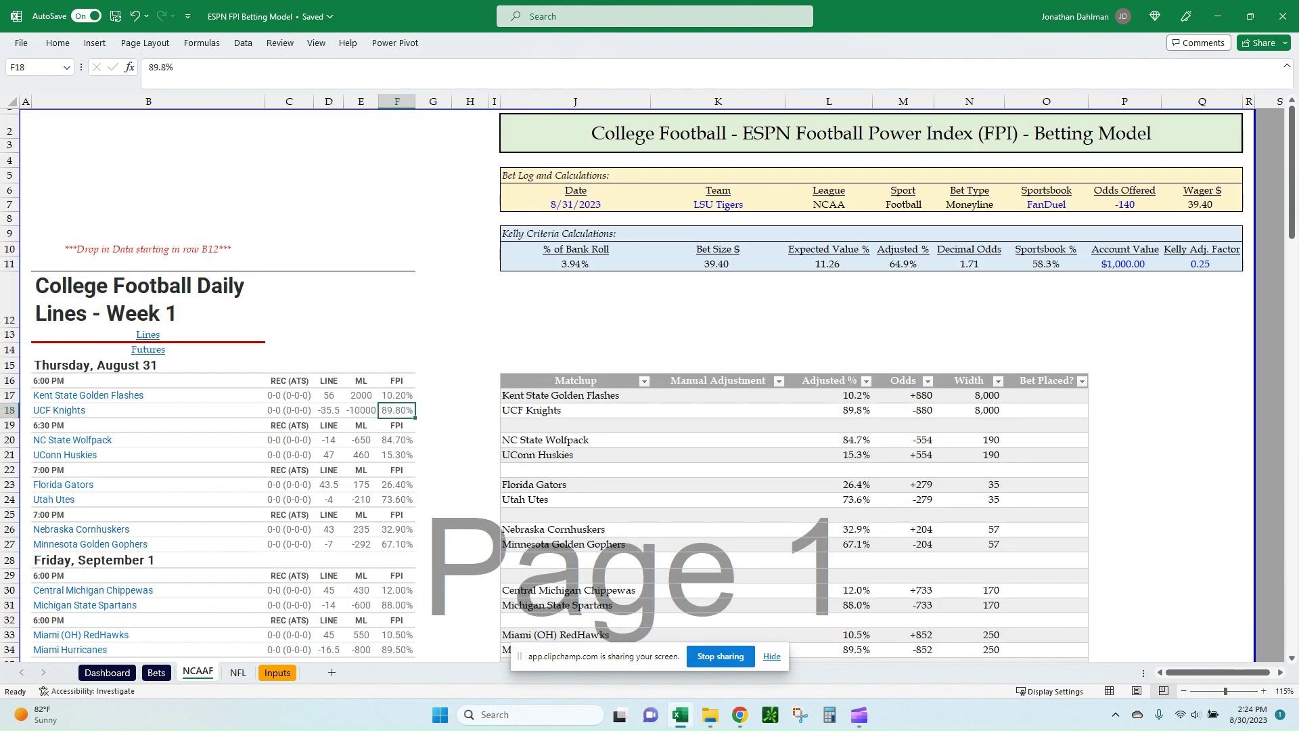
pyautogui.click(397, 395)
pyautogui.click(397, 410)
pyautogui.click(397, 395)
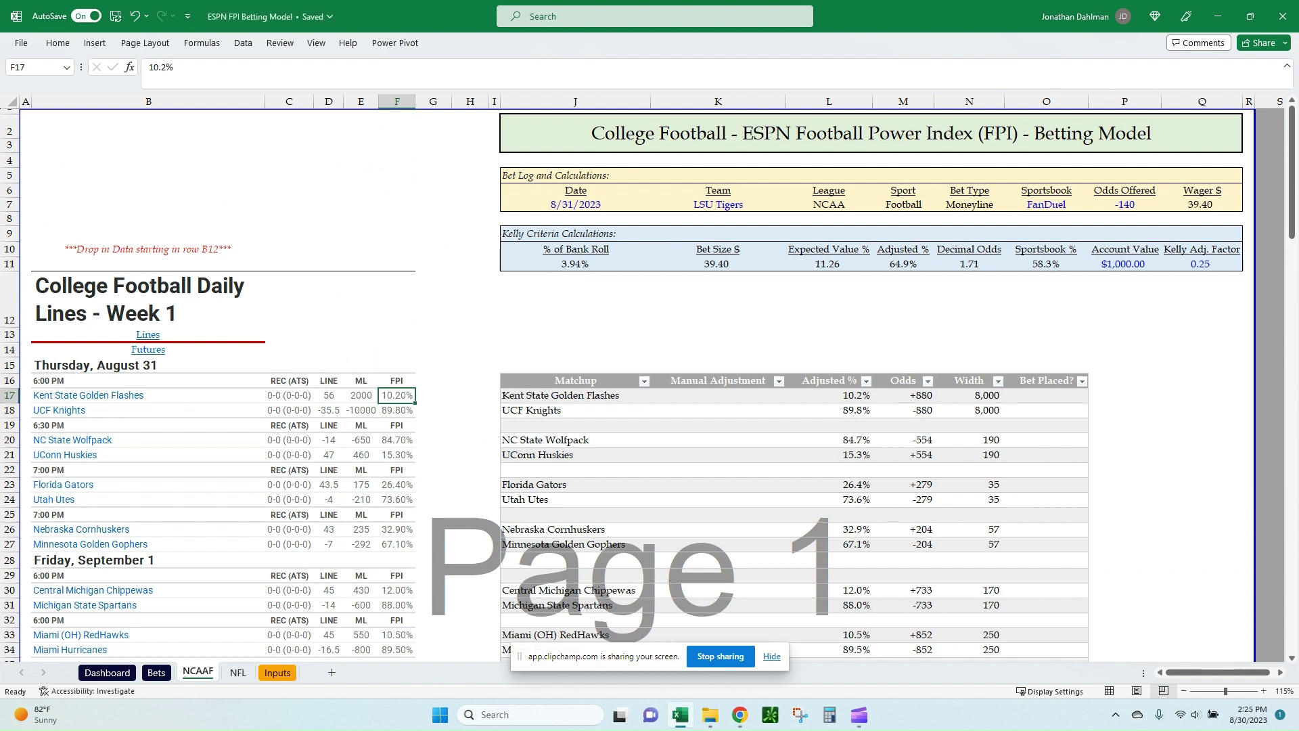
pyautogui.moveTo(360, 395); pyautogui.dragTo(361, 410)
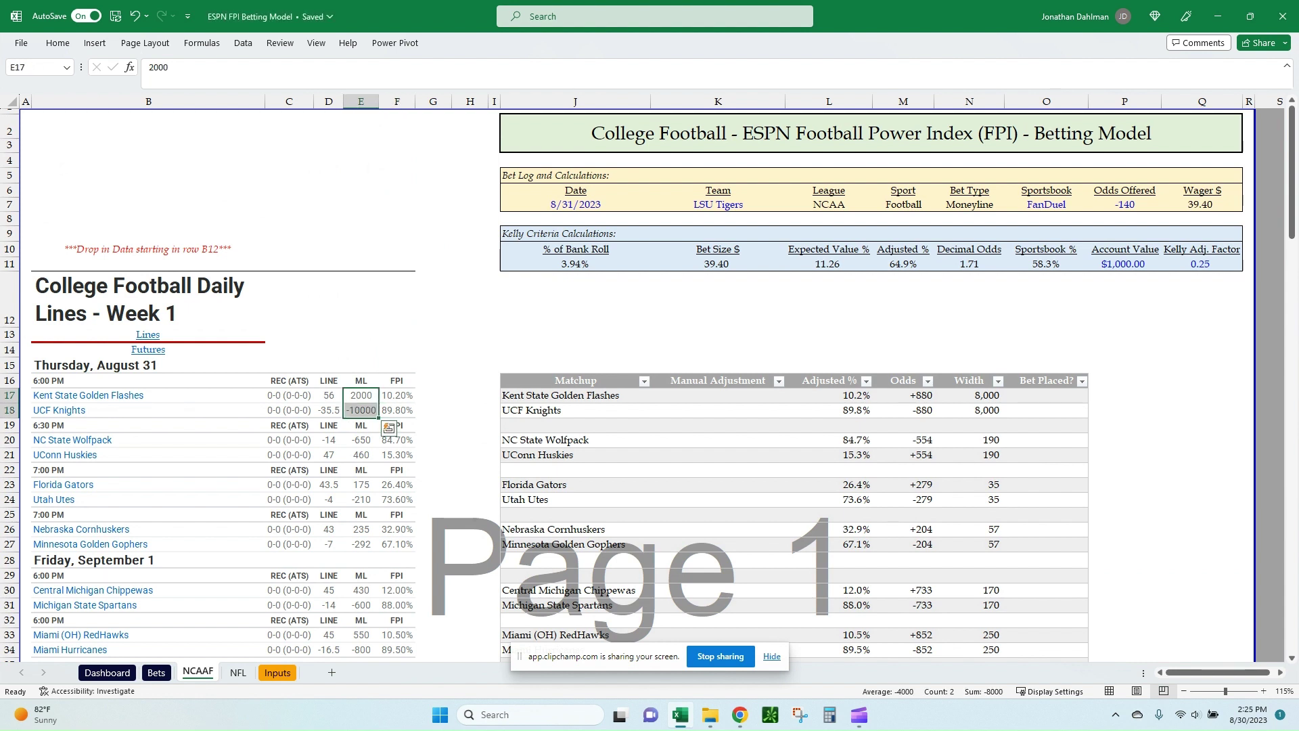
pyautogui.press('Up')
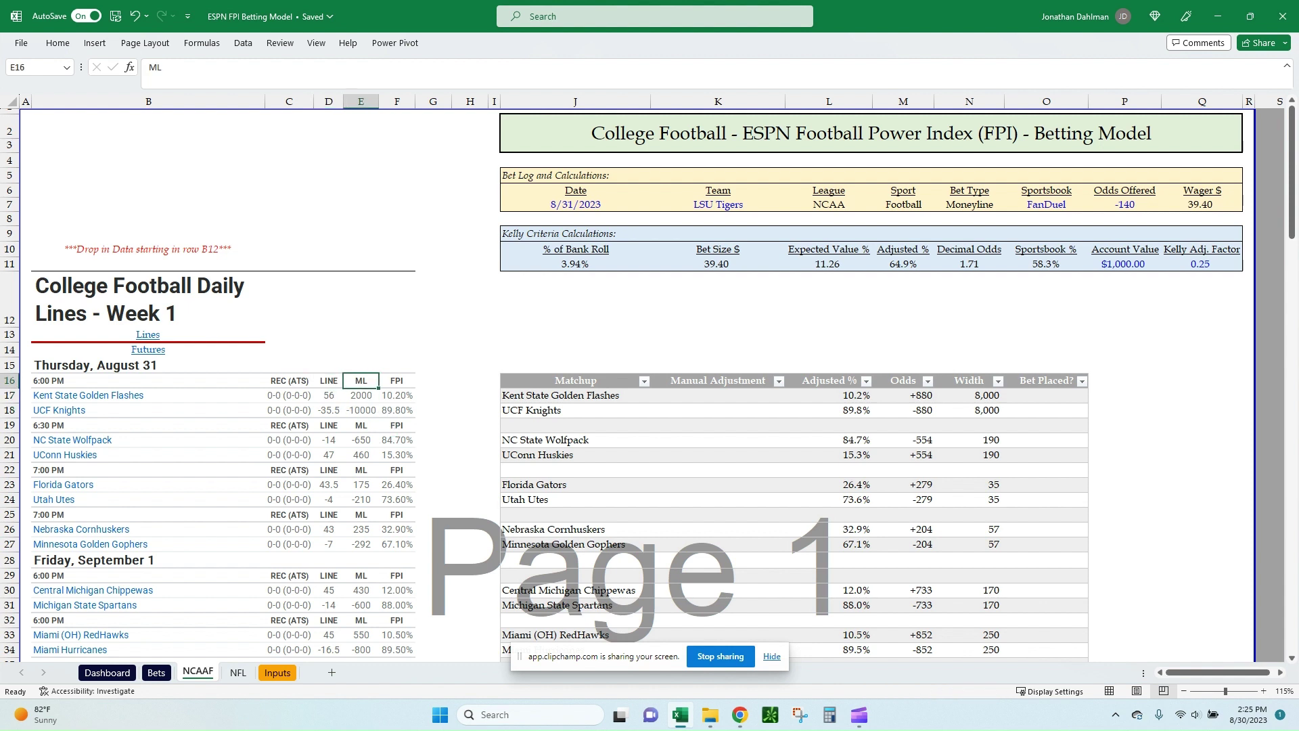
pyautogui.click(968, 396)
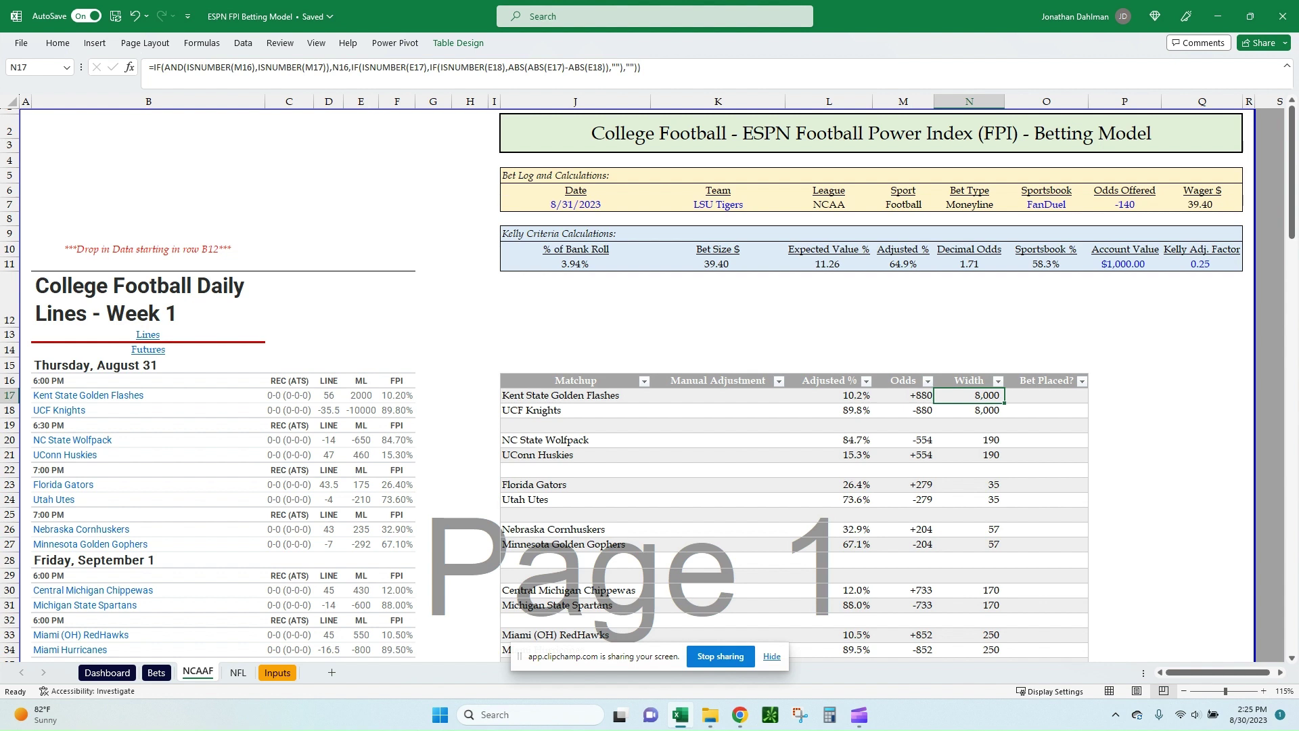
# Check the Bet Placed cell in O17, the FPI value in F17 and the Matchup formula in J17
pyautogui.click(1046, 396)
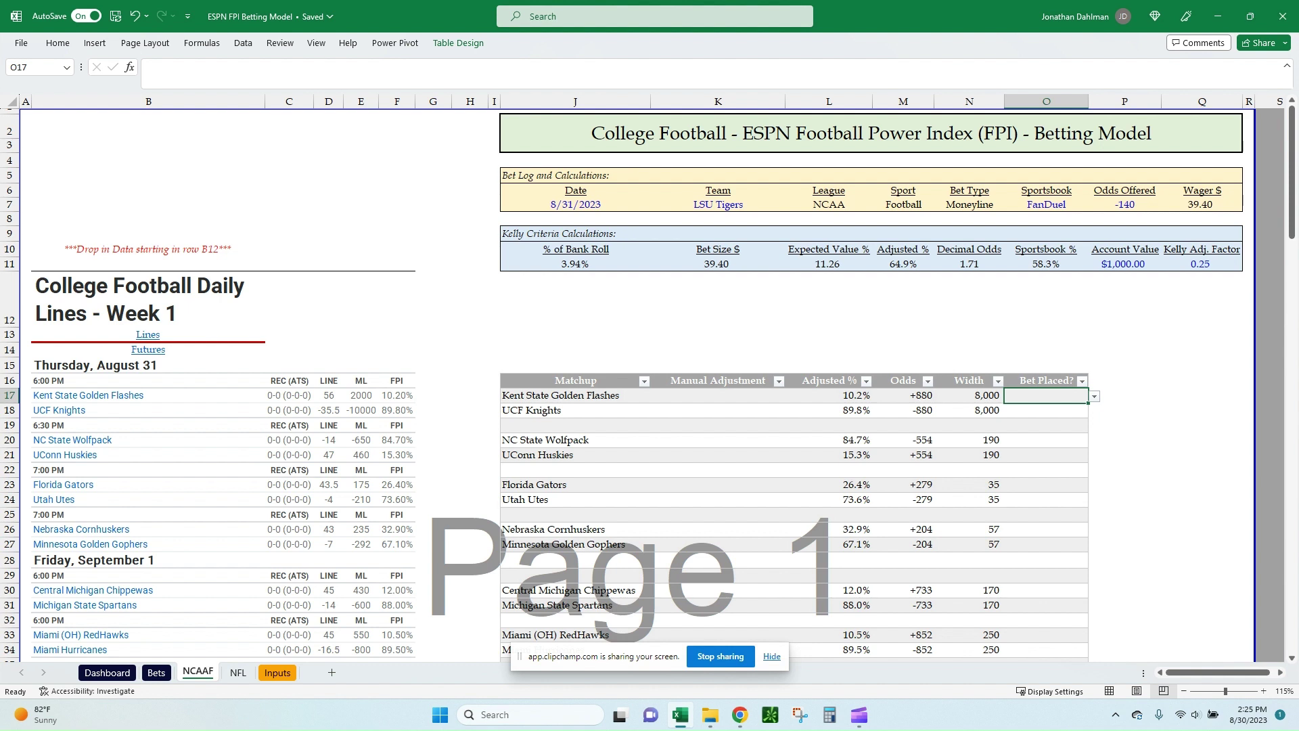
pyautogui.click(396, 395)
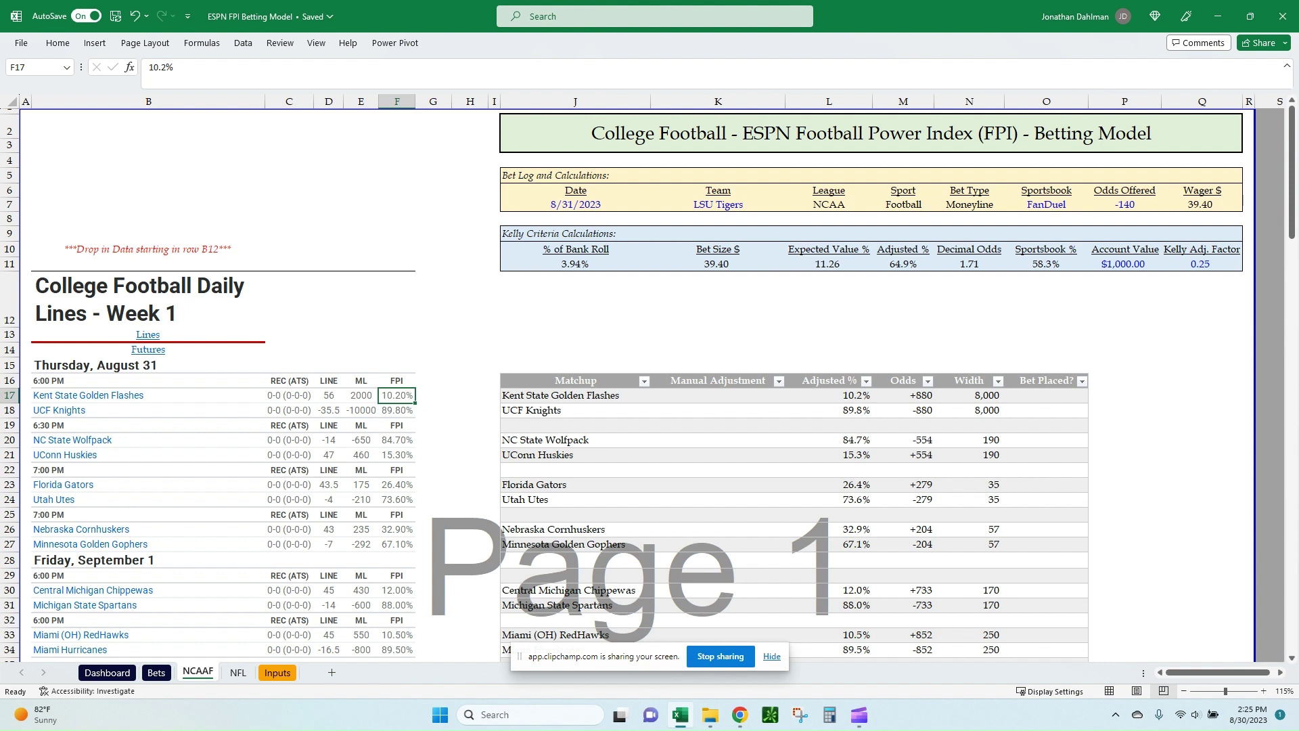
pyautogui.scroll(-2, 649, 385)
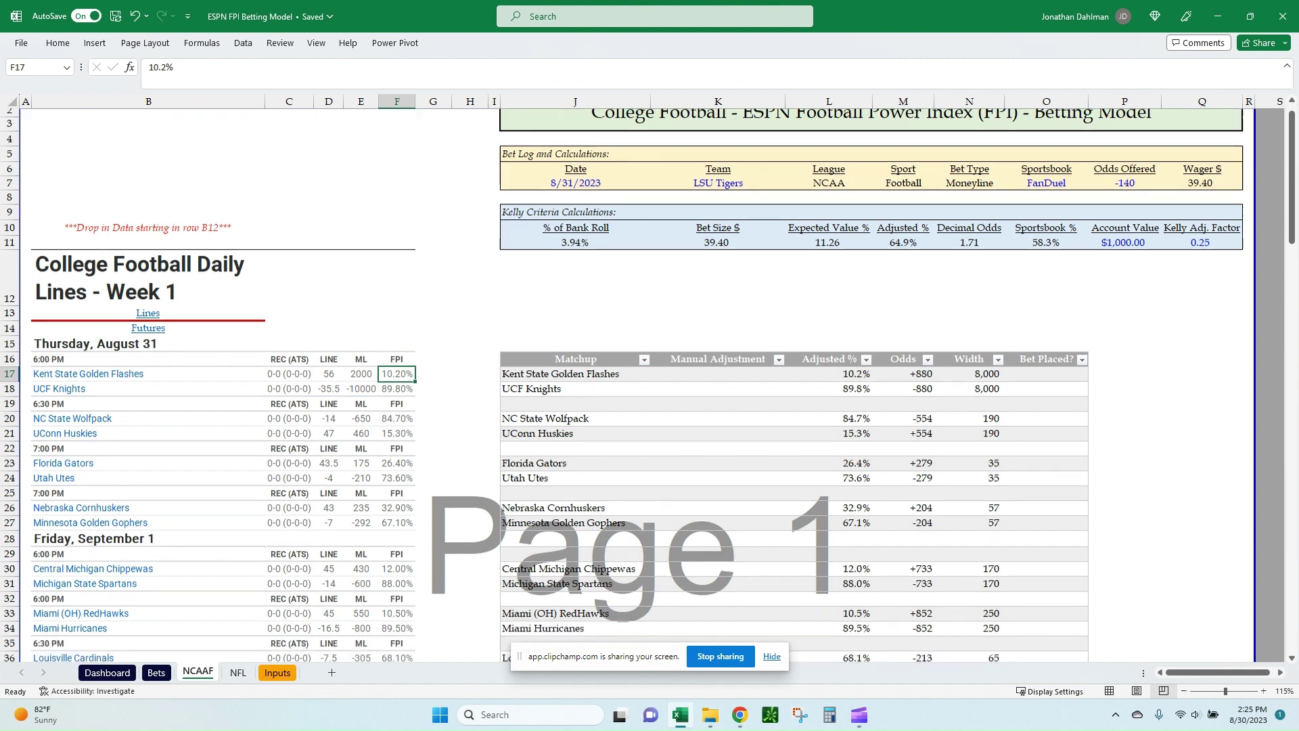
pyautogui.scroll(2, 650, 386)
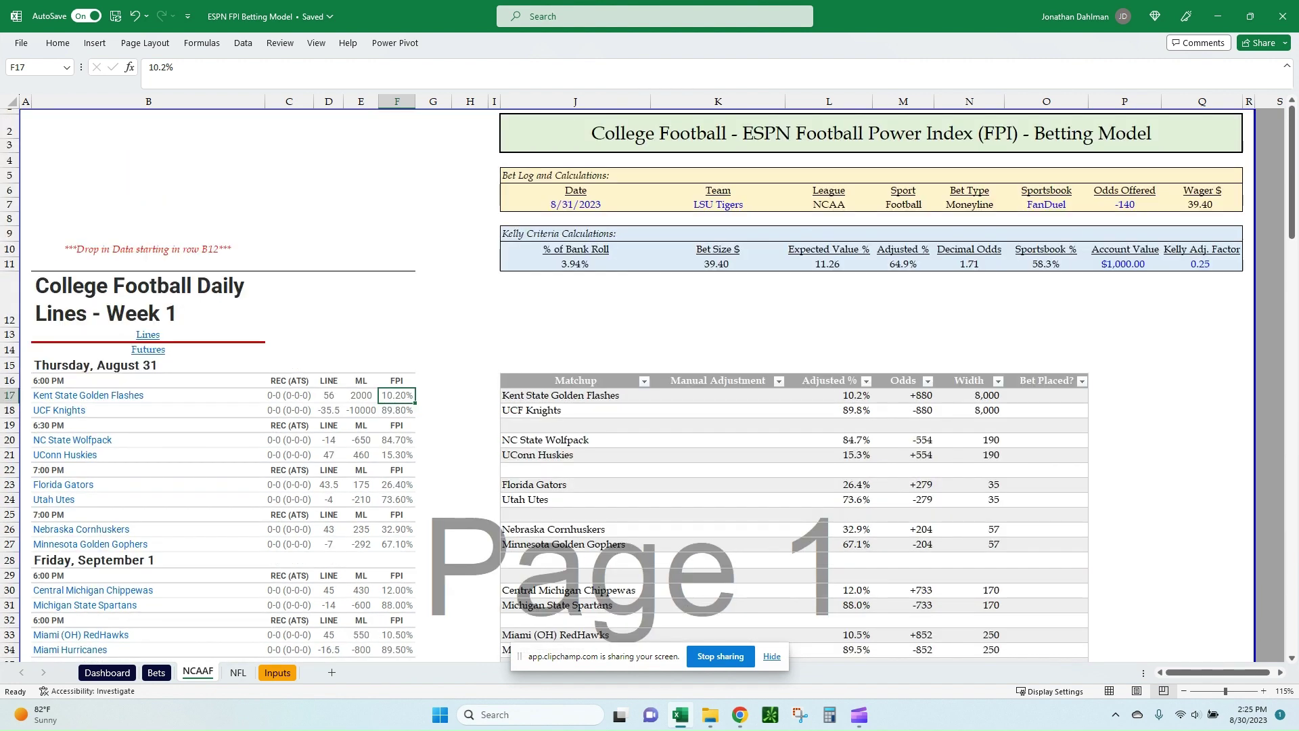
pyautogui.press('Right')
pyautogui.press('Right')
pyautogui.press('Right')
pyautogui.press('Right')
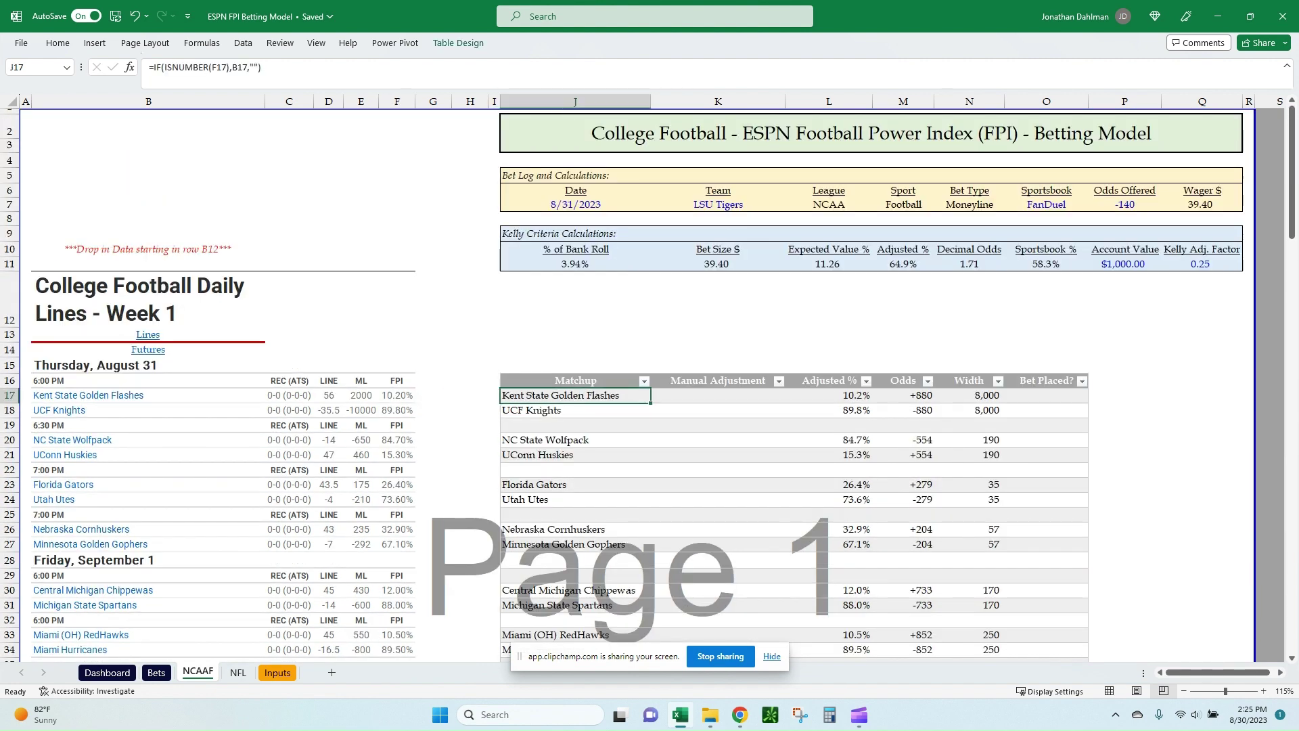
pyautogui.scroll(-1, 649, 385)
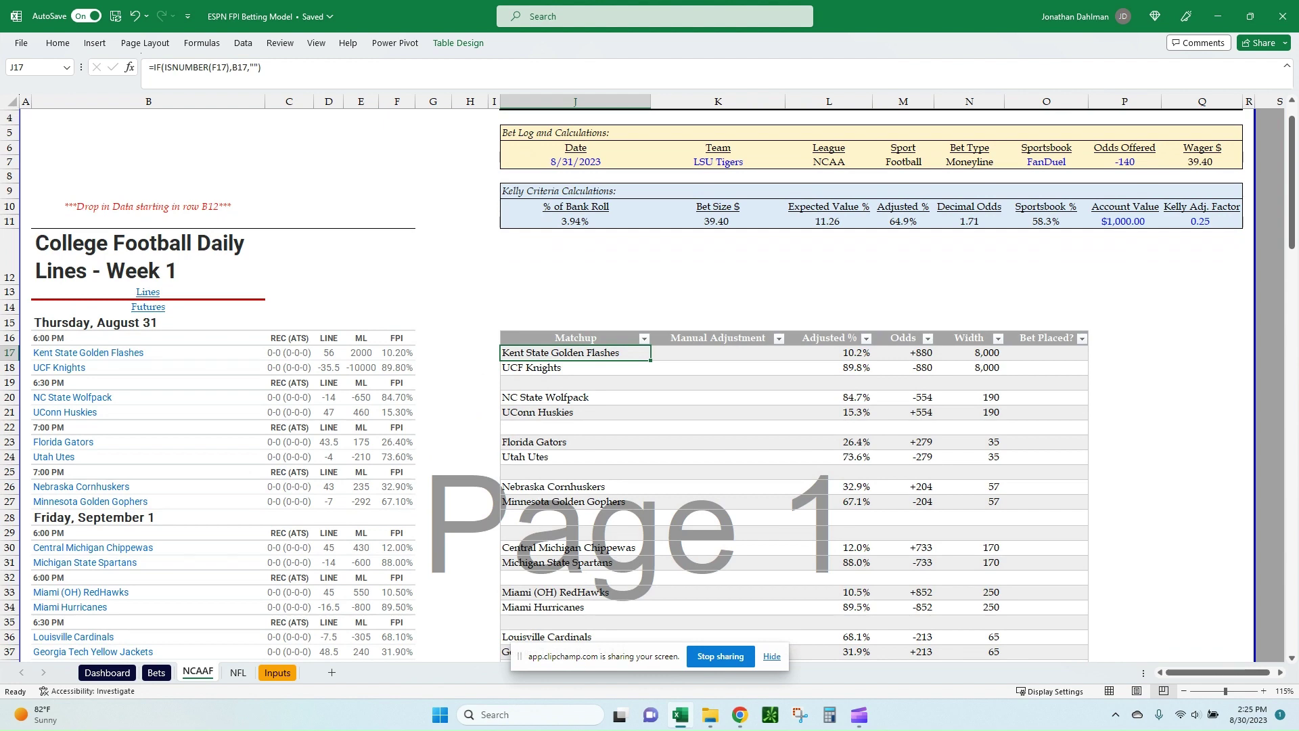
pyautogui.scroll(1, 627, 385)
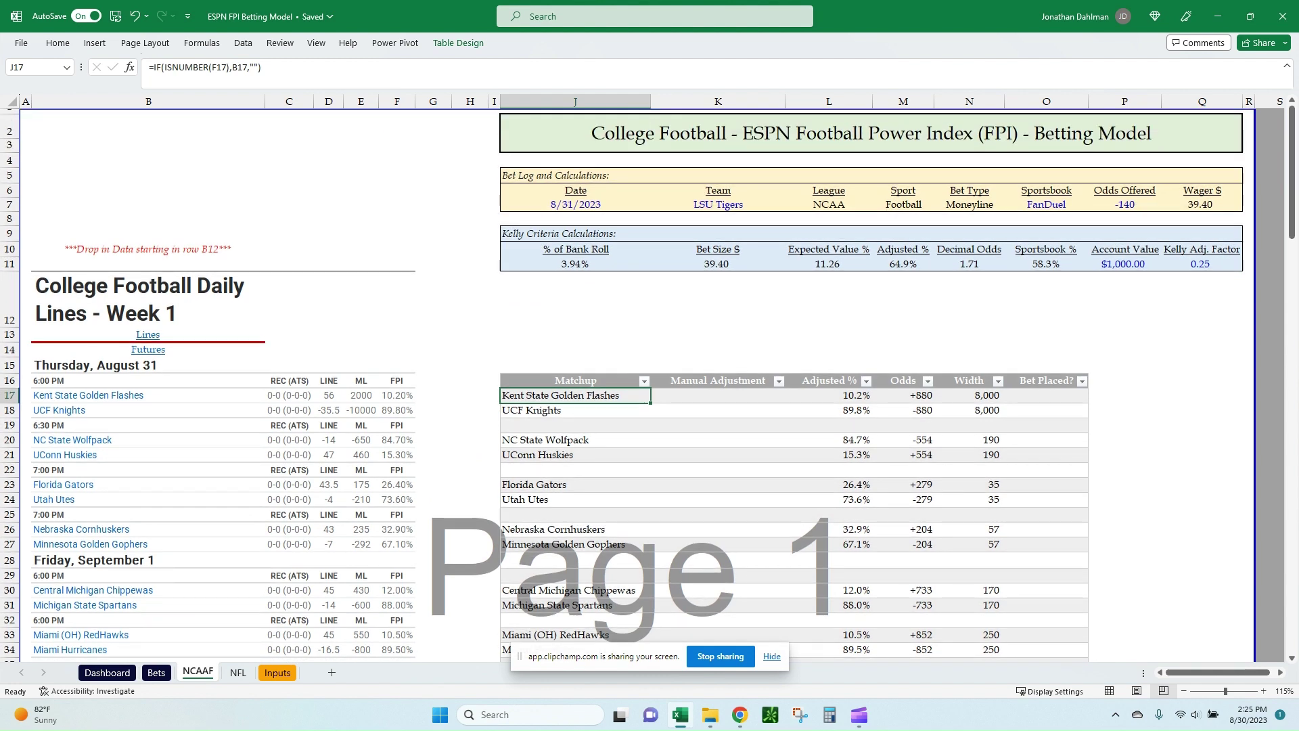
# Compare the game-time header rows in B16 and B19 with the Matchup column and its formula in J17
pyautogui.click(148, 425)
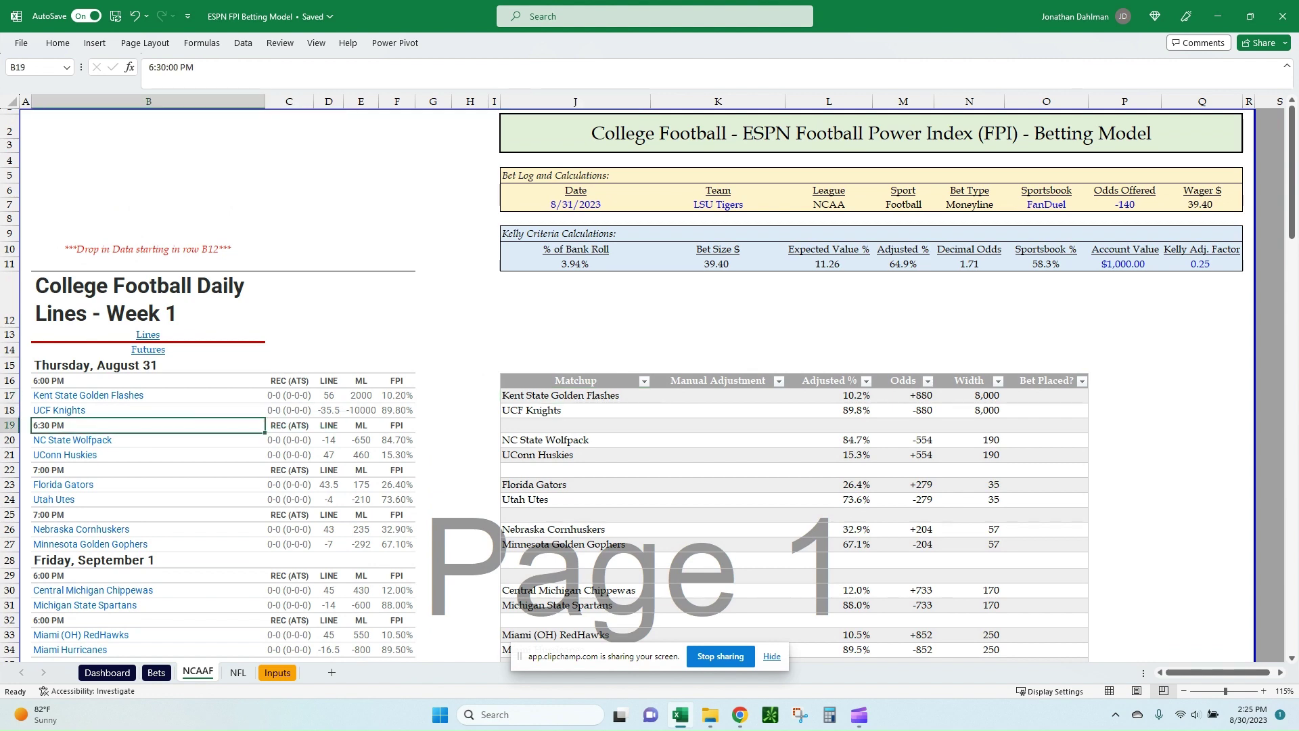
pyautogui.scroll(-3, 148, 426)
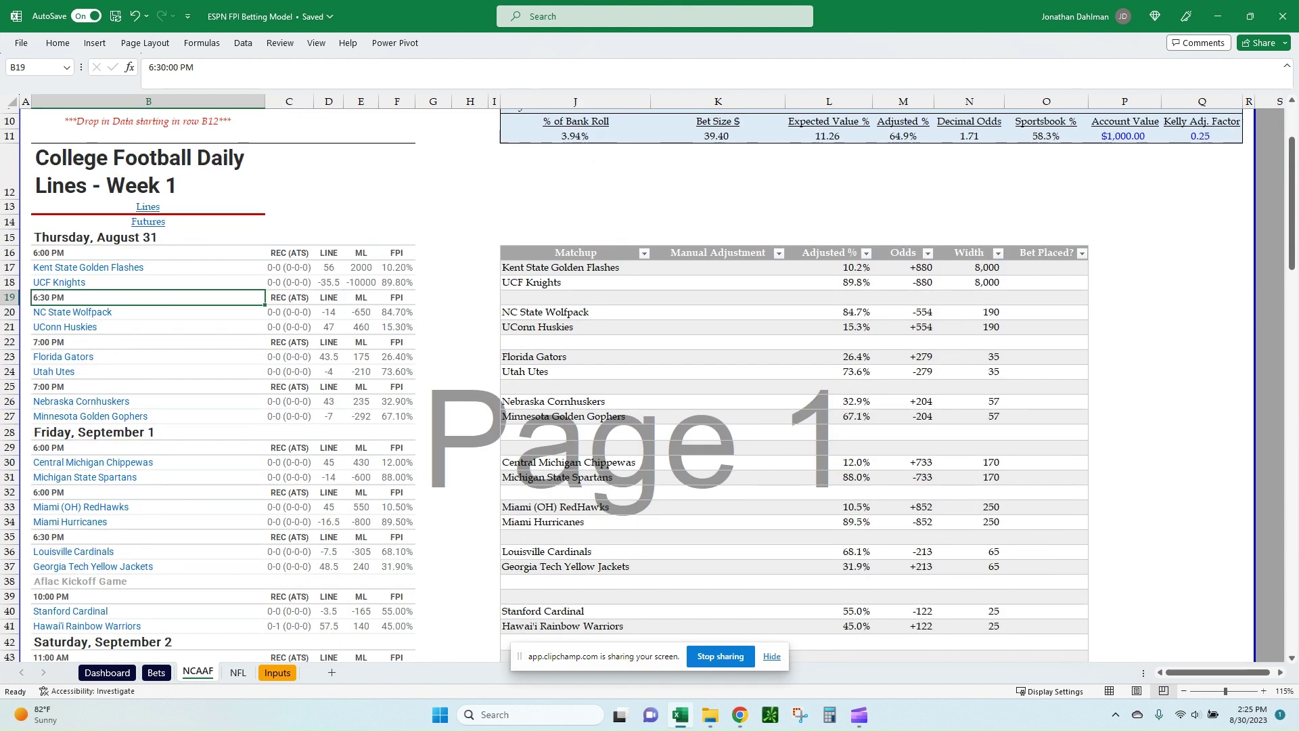
pyautogui.click(149, 238)
pyautogui.click(148, 252)
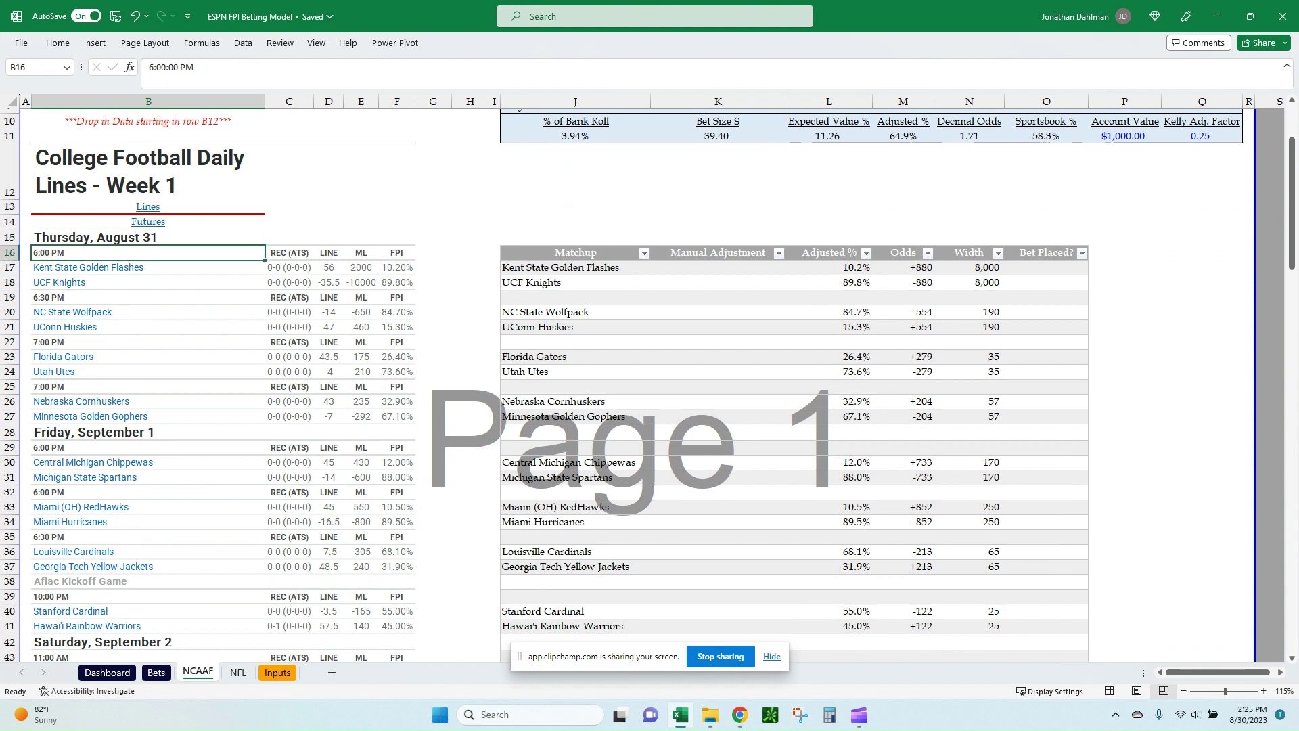
pyautogui.scroll(-1, 148, 253)
pyautogui.scroll(1, 650, 385)
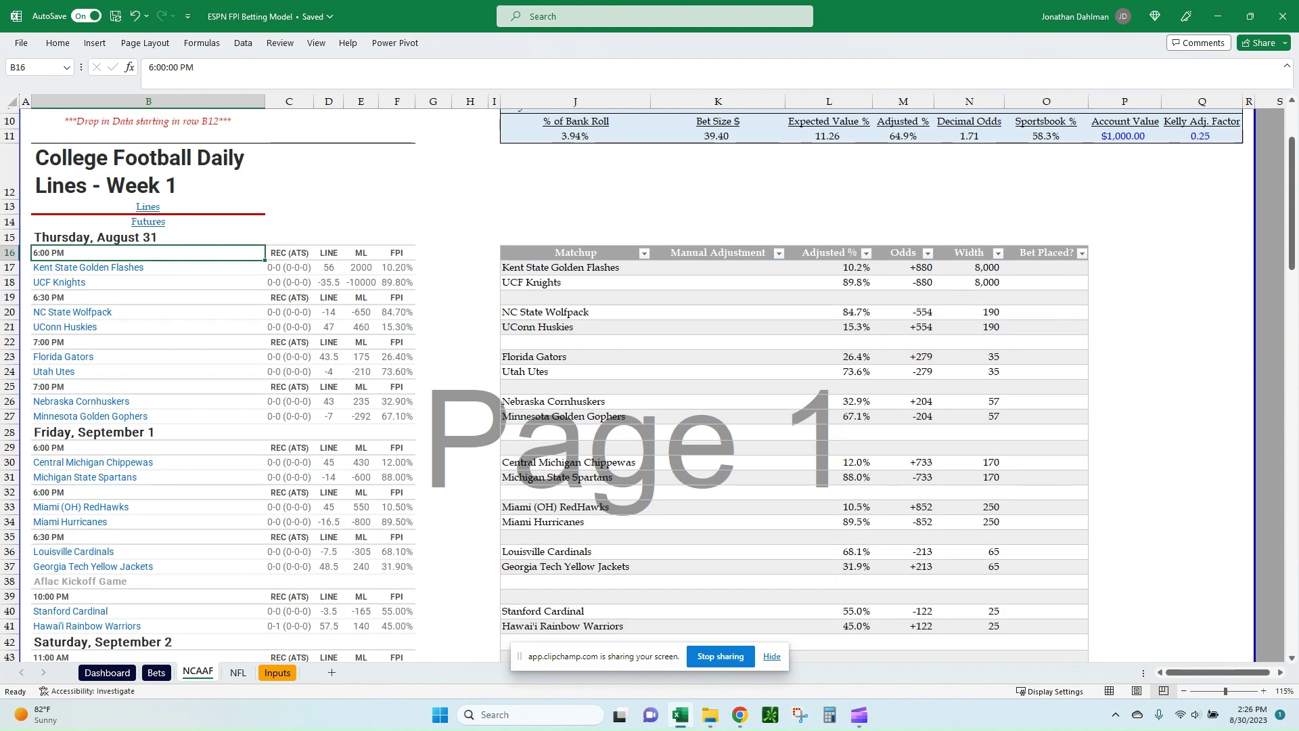
pyautogui.click(575, 267)
pyautogui.scroll(1, 649, 379)
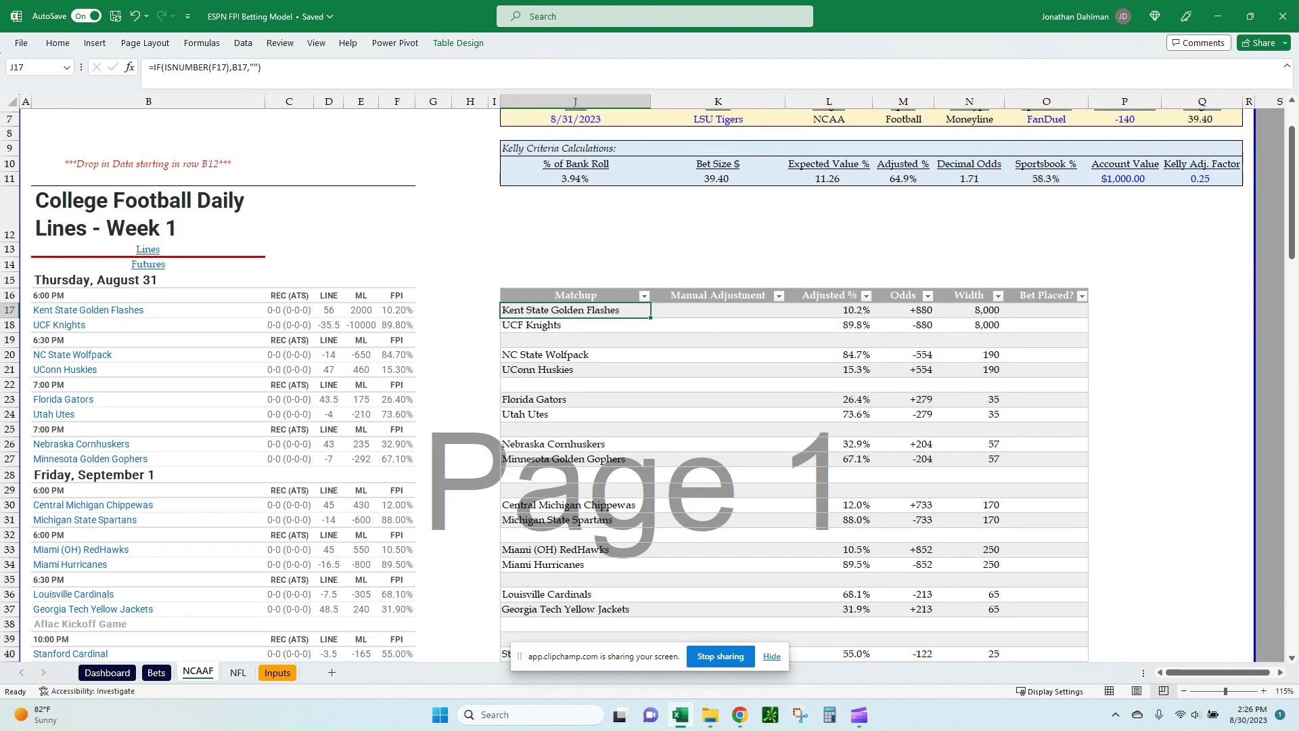
pyautogui.scroll(2, 649, 379)
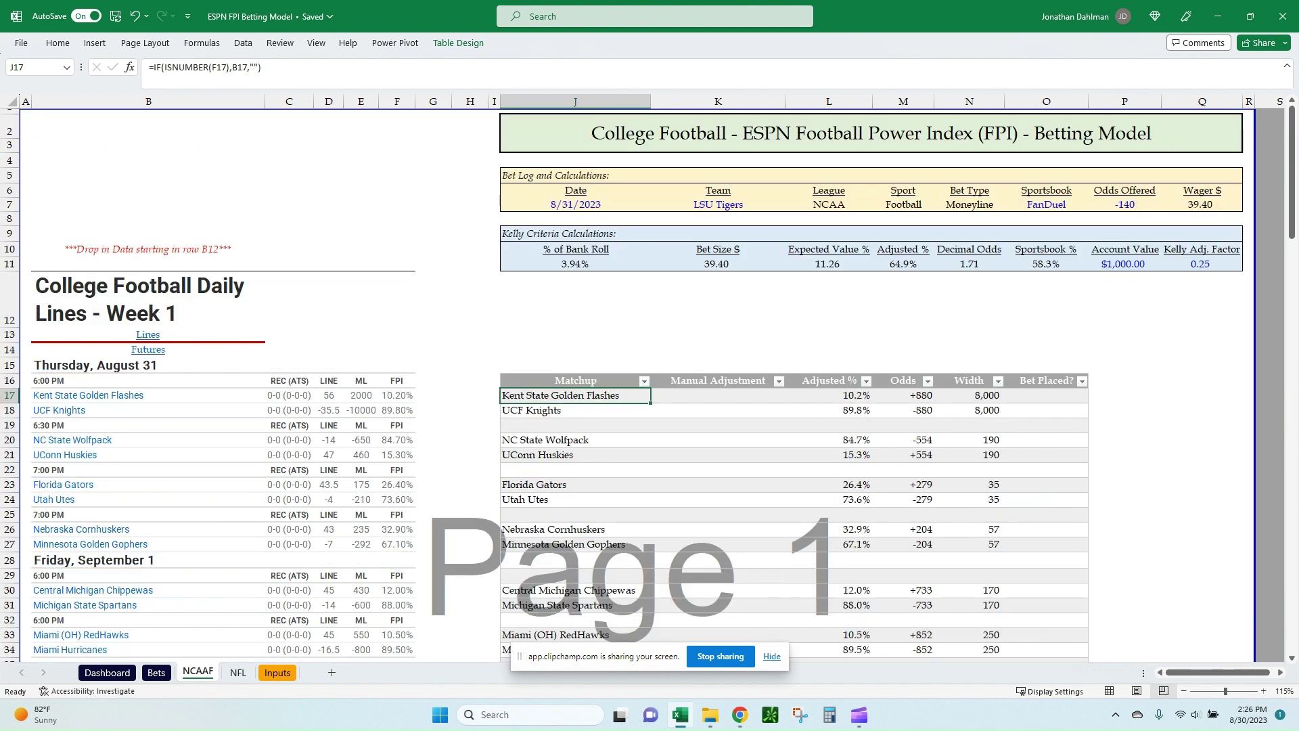
pyautogui.scroll(-2, 649, 379)
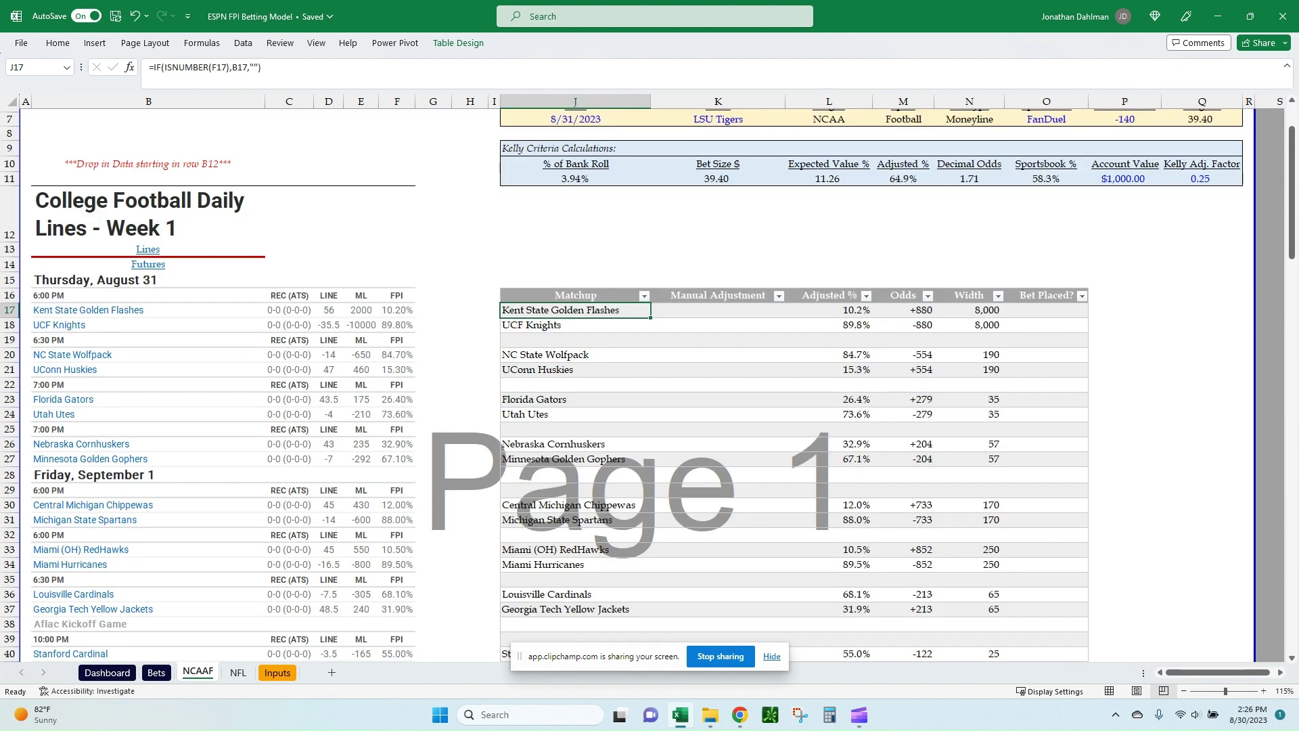
pyautogui.scroll(-2, 650, 379)
pyautogui.scroll(2, 649, 379)
pyautogui.scroll(2, 649, 379)
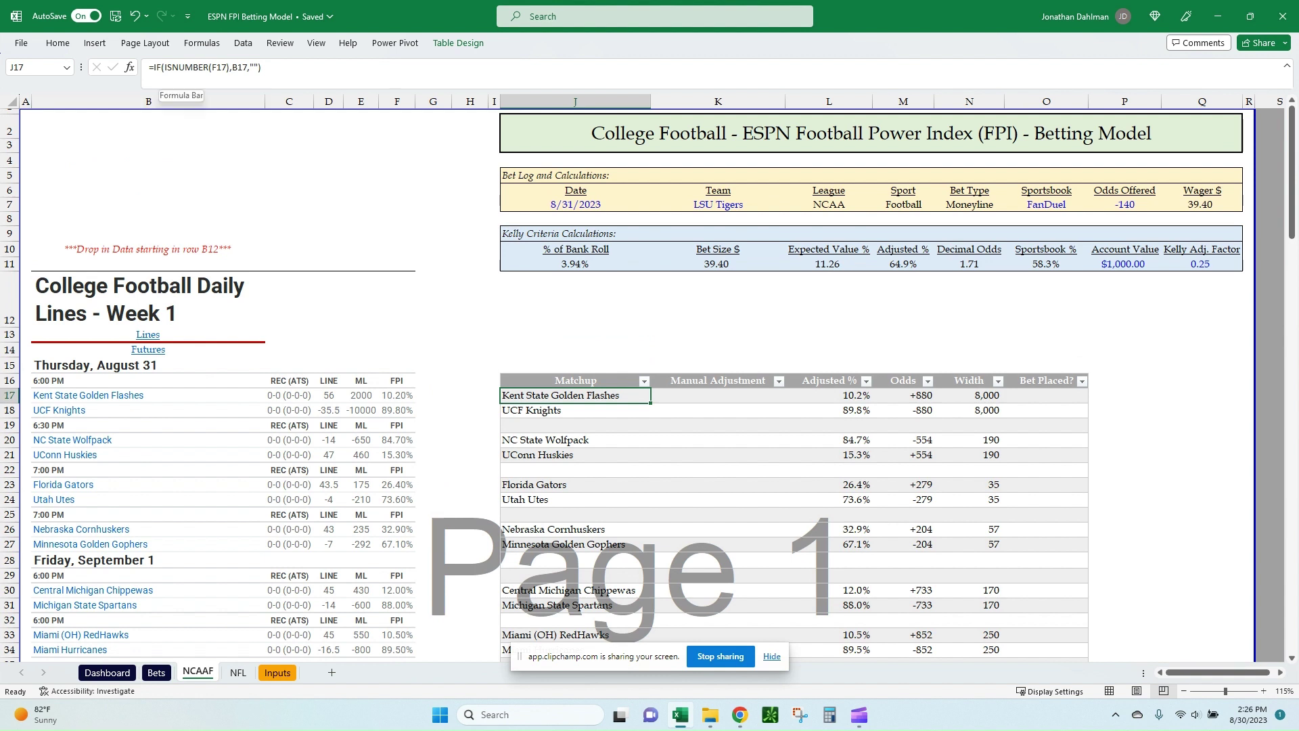
# Inspect the cell references used by the Matchup formulas in J17 and J19, leaving both formulas as they are
pyautogui.press('F2')
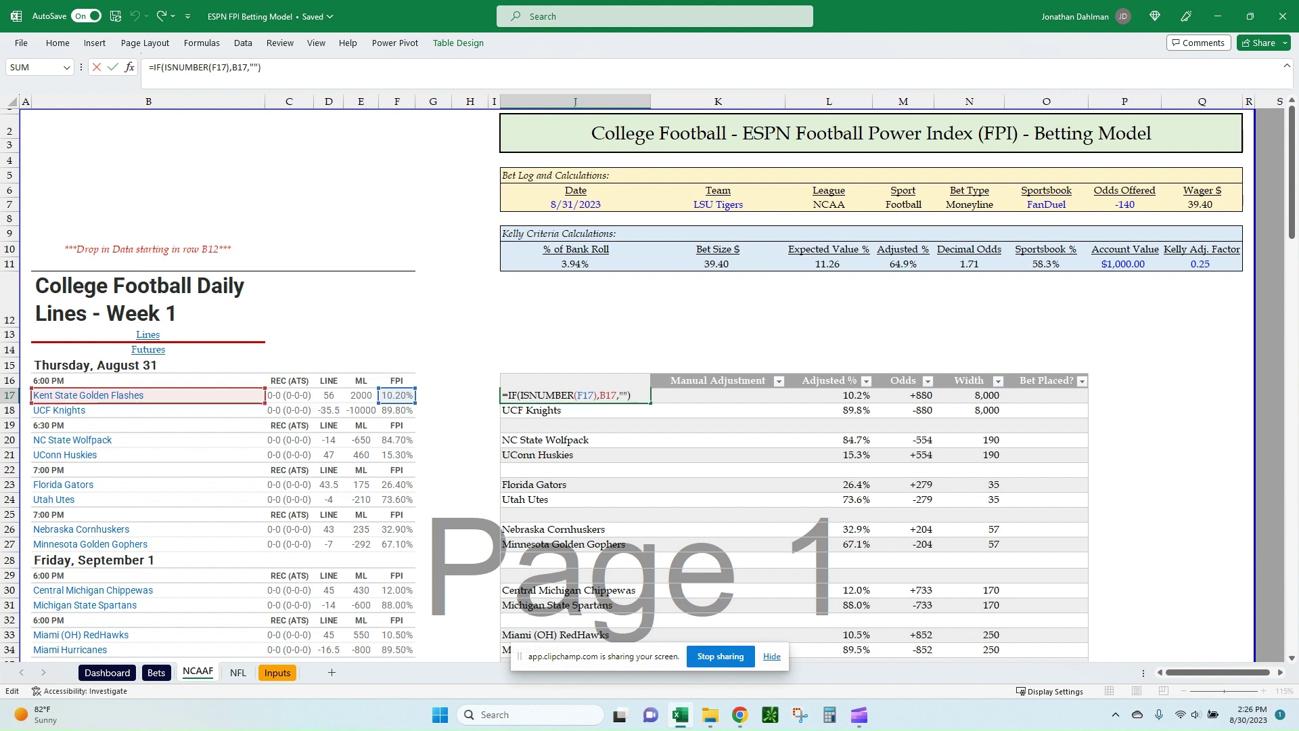
pyautogui.hotkey('ctrl', 'Return')
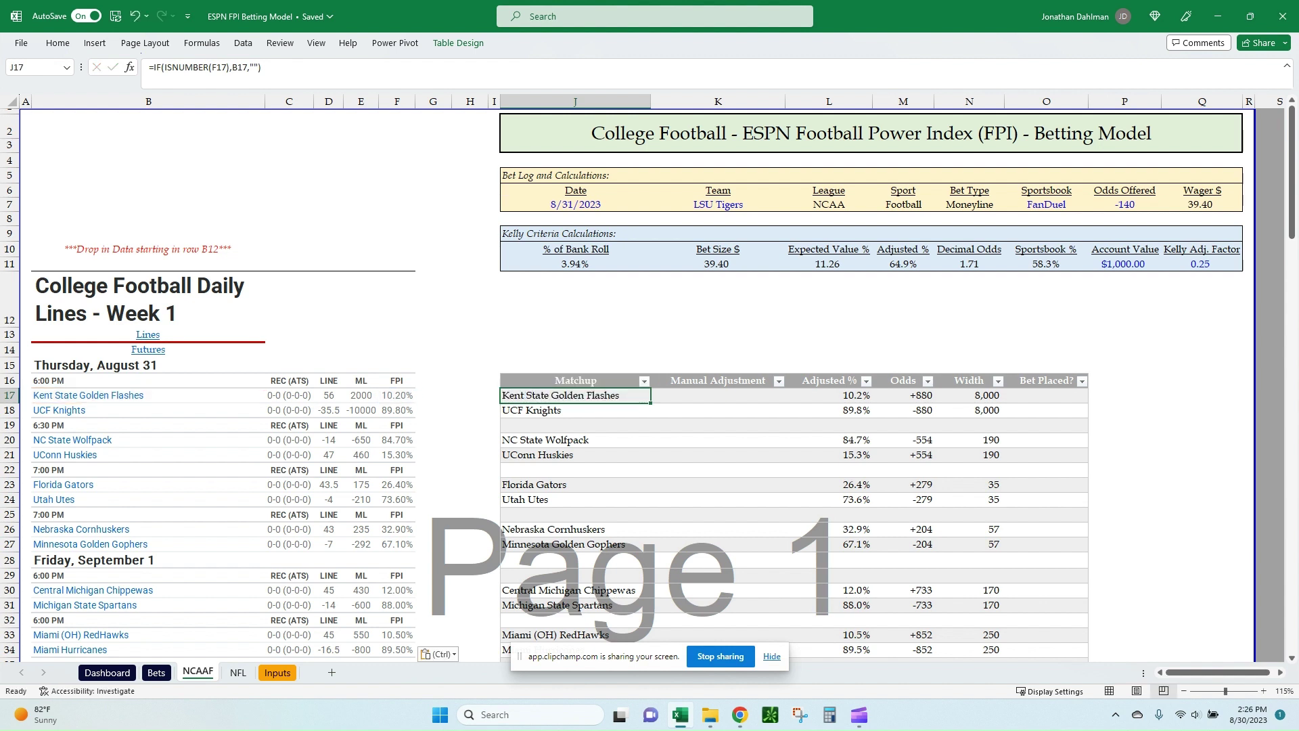
pyautogui.press('Down')
pyautogui.press('Down')
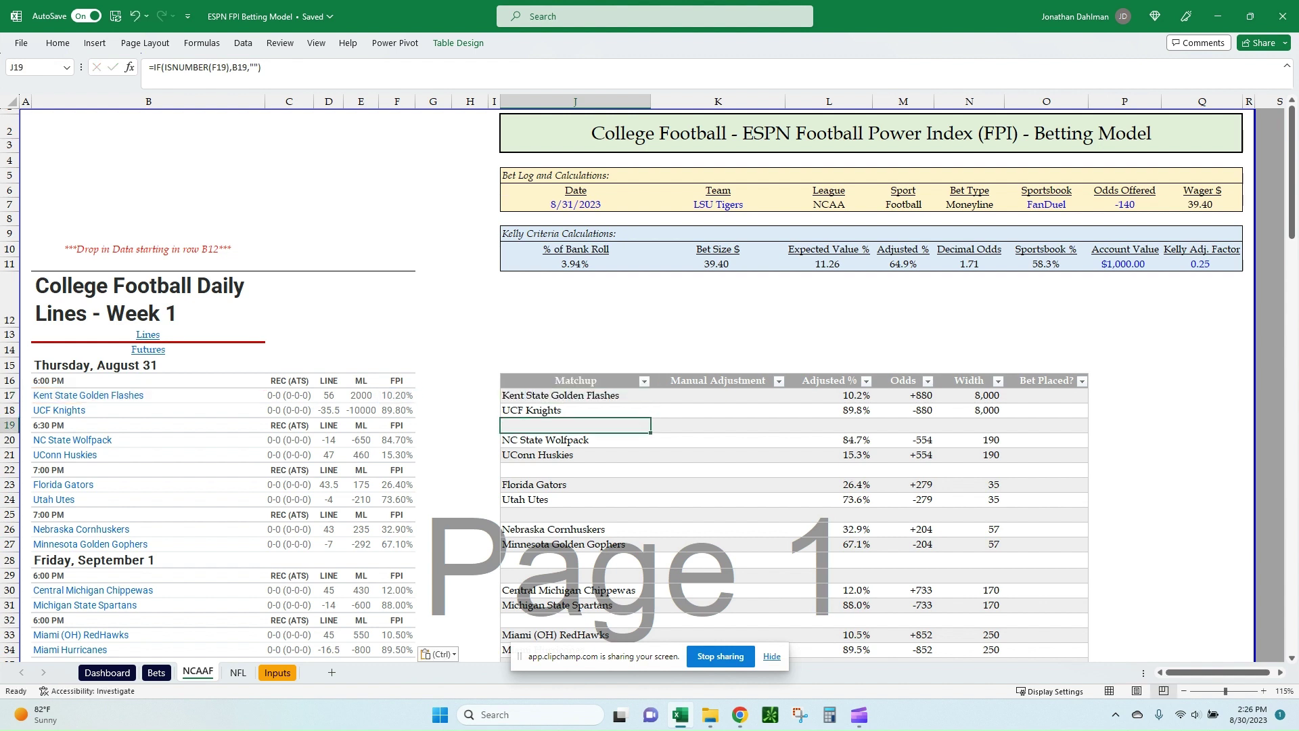
pyautogui.press('F2')
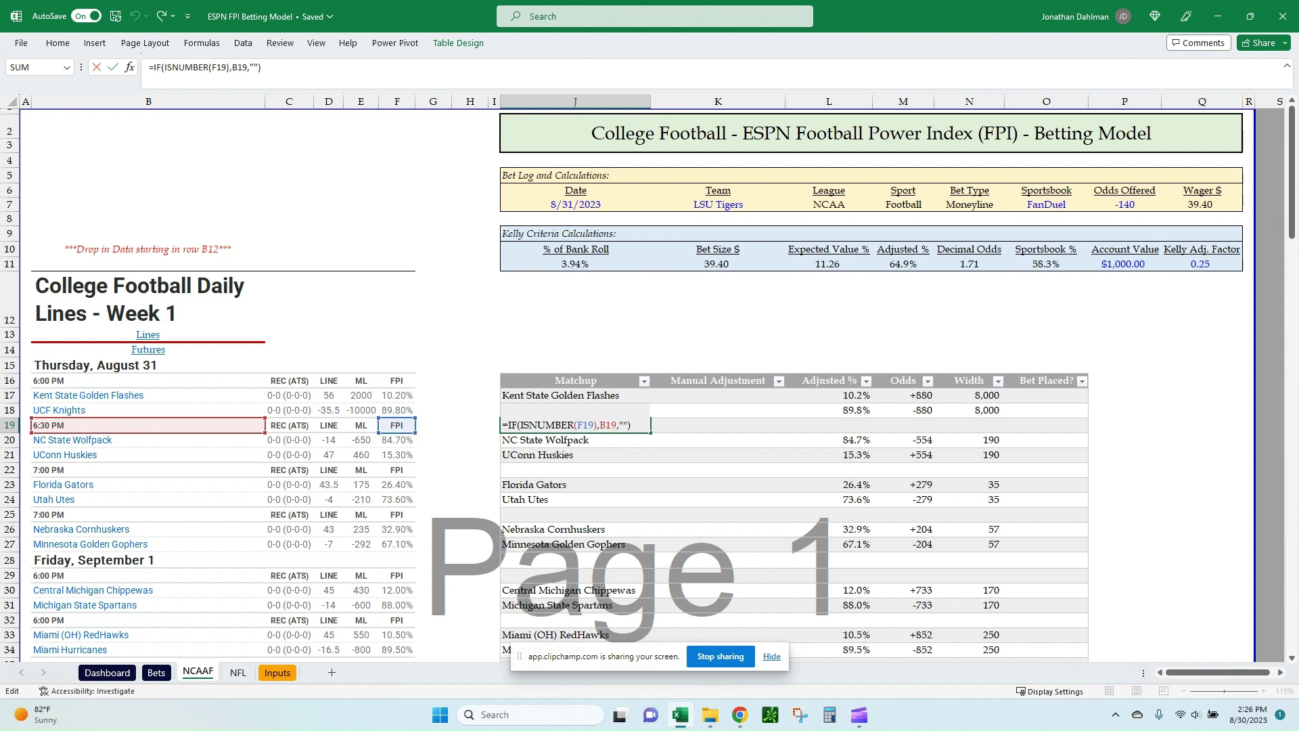
pyautogui.press('Escape')
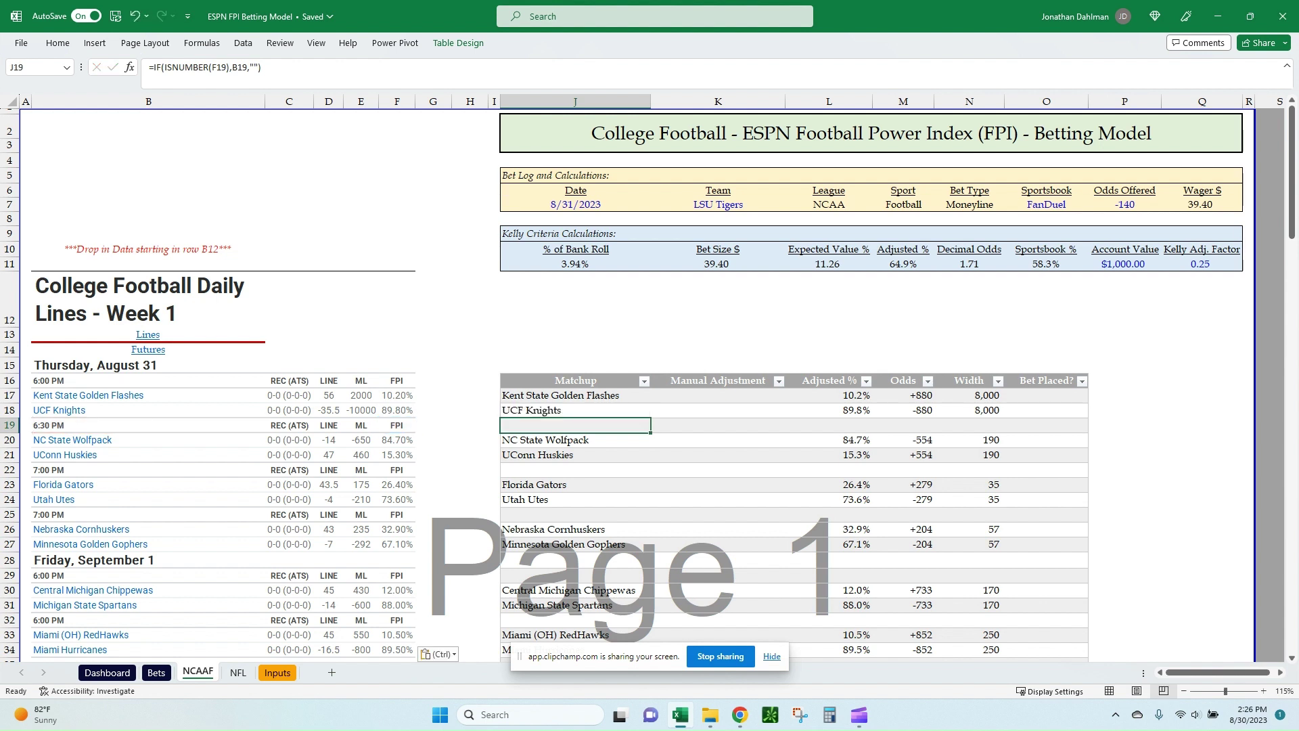
pyautogui.press('Up')
pyautogui.press('Up')
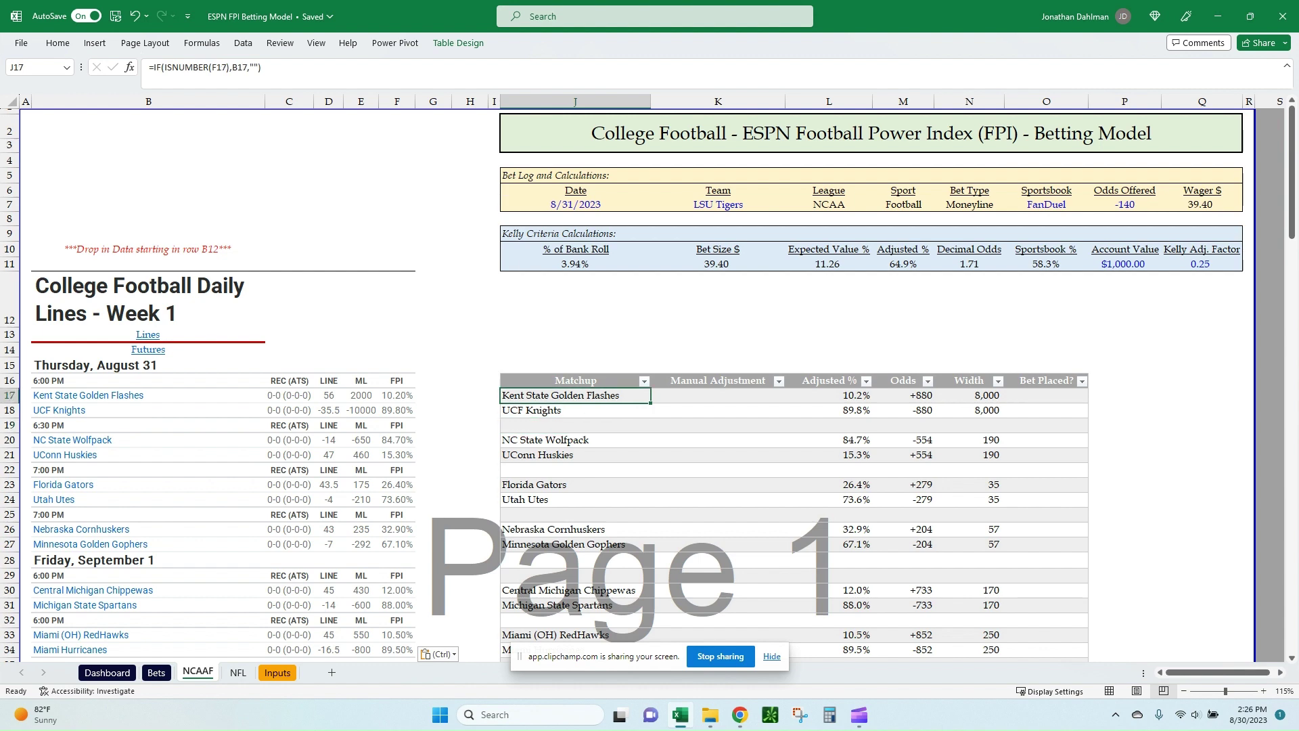
# Select the Matchup formulas from J17 down to the last row to review how far they extend
pyautogui.hotkey('ctrl', 'shift', 'Down')
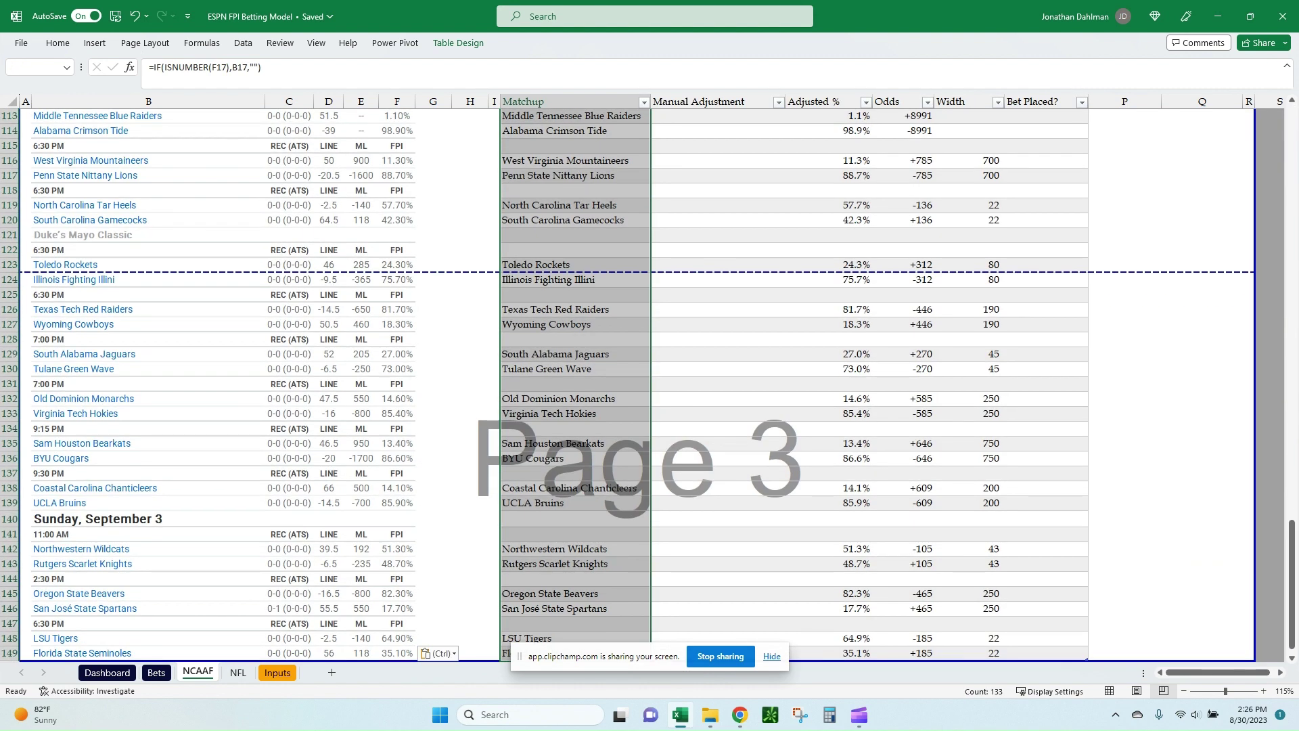
pyautogui.hotkey('ctrl', 'Up')
pyautogui.press('Down')
# Check the font color choices for the Manual Adjustment input cell K17 without applying one
pyautogui.press('Right')
pyautogui.scroll(3, 649, 385)
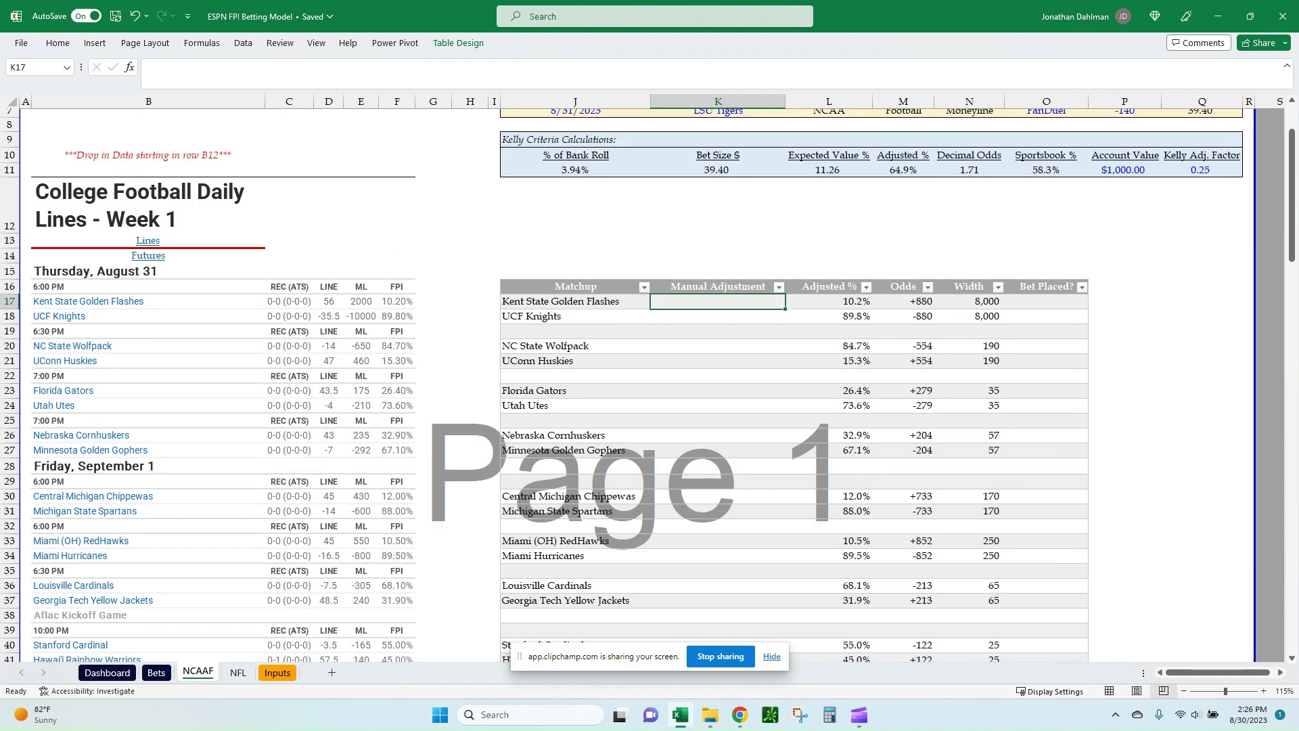
pyautogui.click(57, 43)
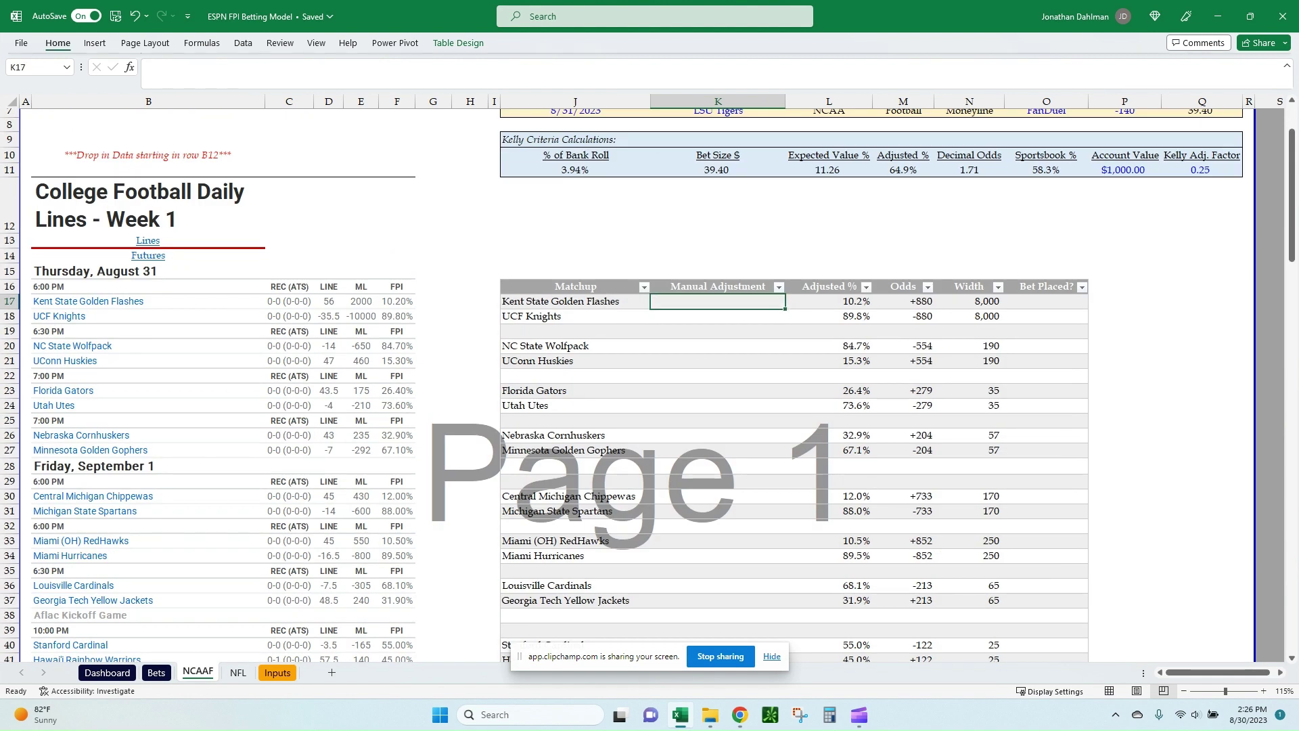
pyautogui.click(272, 91)
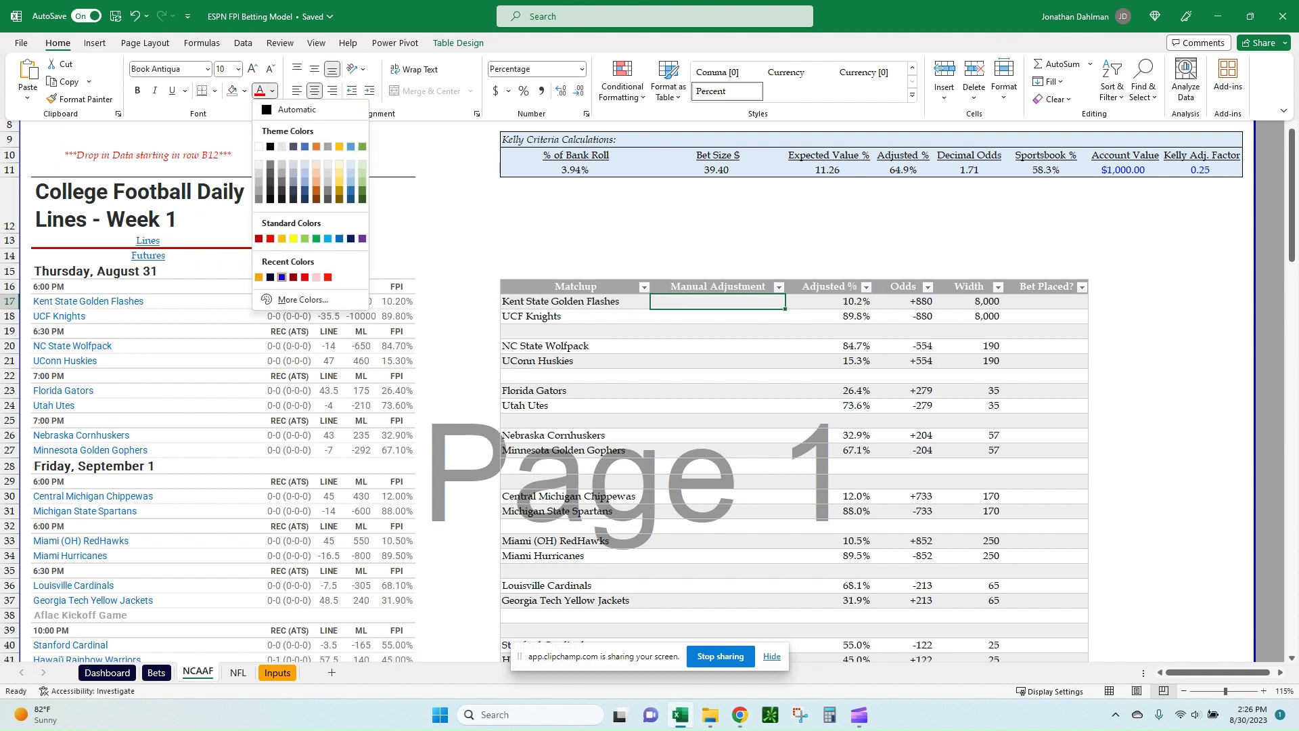
pyautogui.press('Escape')
pyautogui.press('Escape')
# Try a 0.5% manual adjustment for Kent State in K17 and check the Adjusted % formula in L17
pyautogui.write('1%')
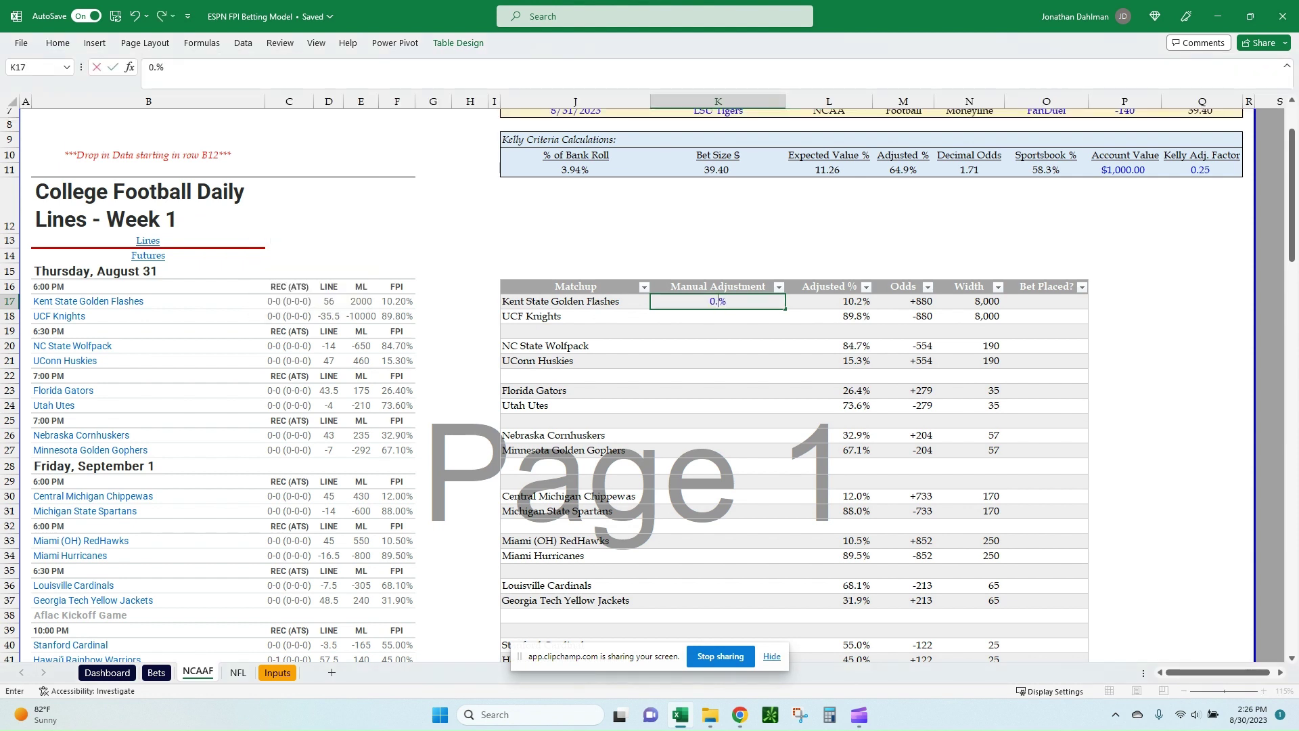
pyautogui.press('Return')
pyautogui.press('Up')
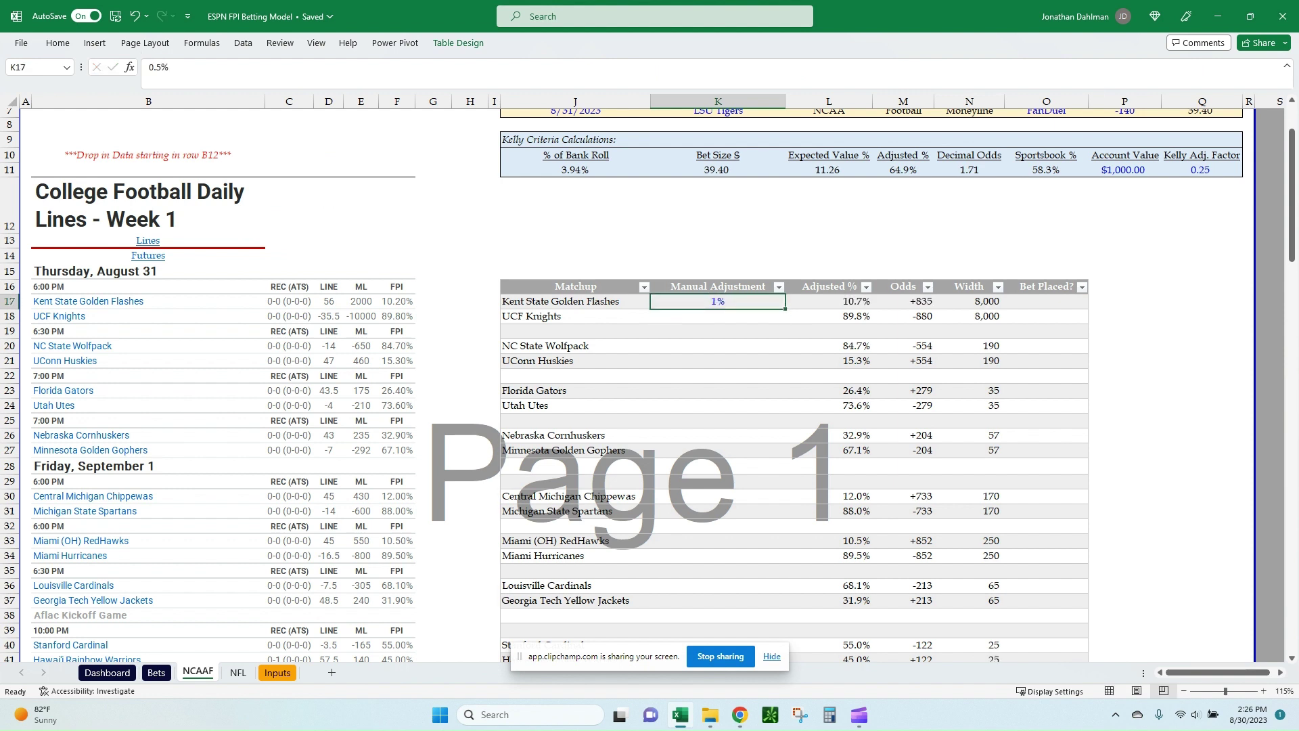
pyautogui.press('Right')
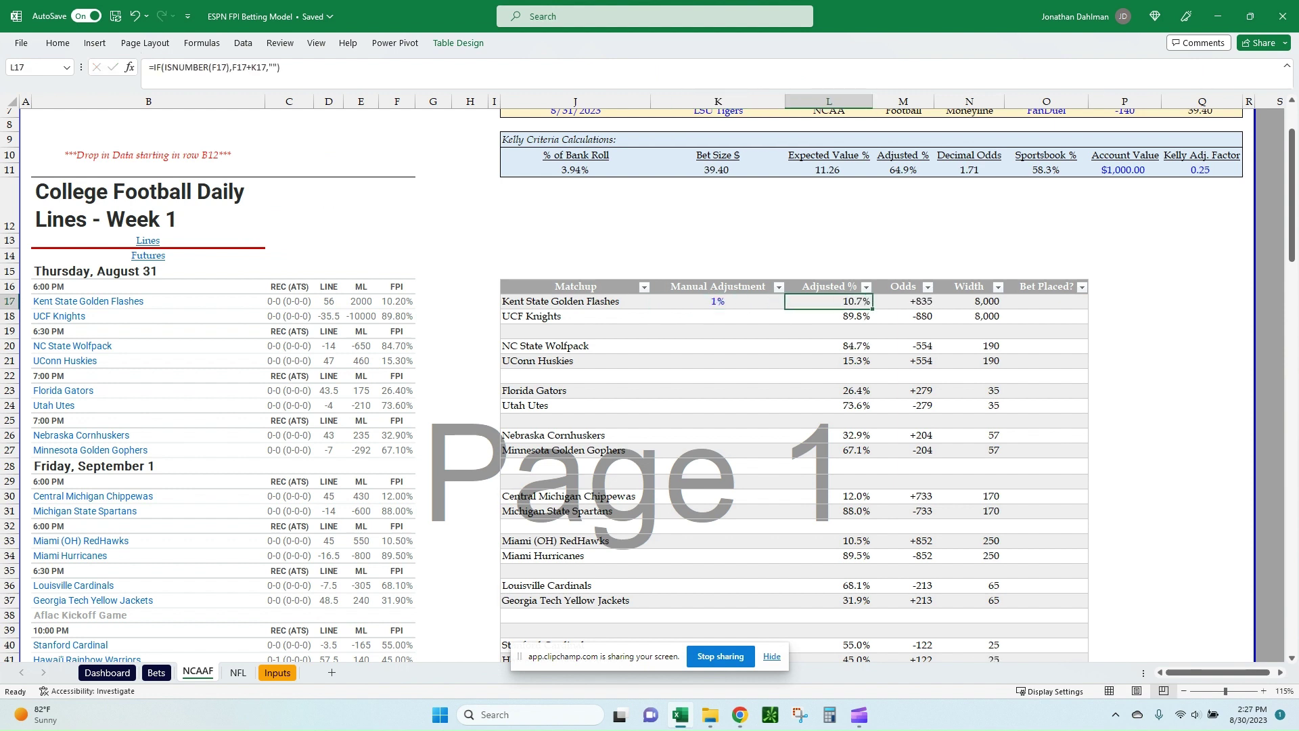
pyautogui.press('Up')
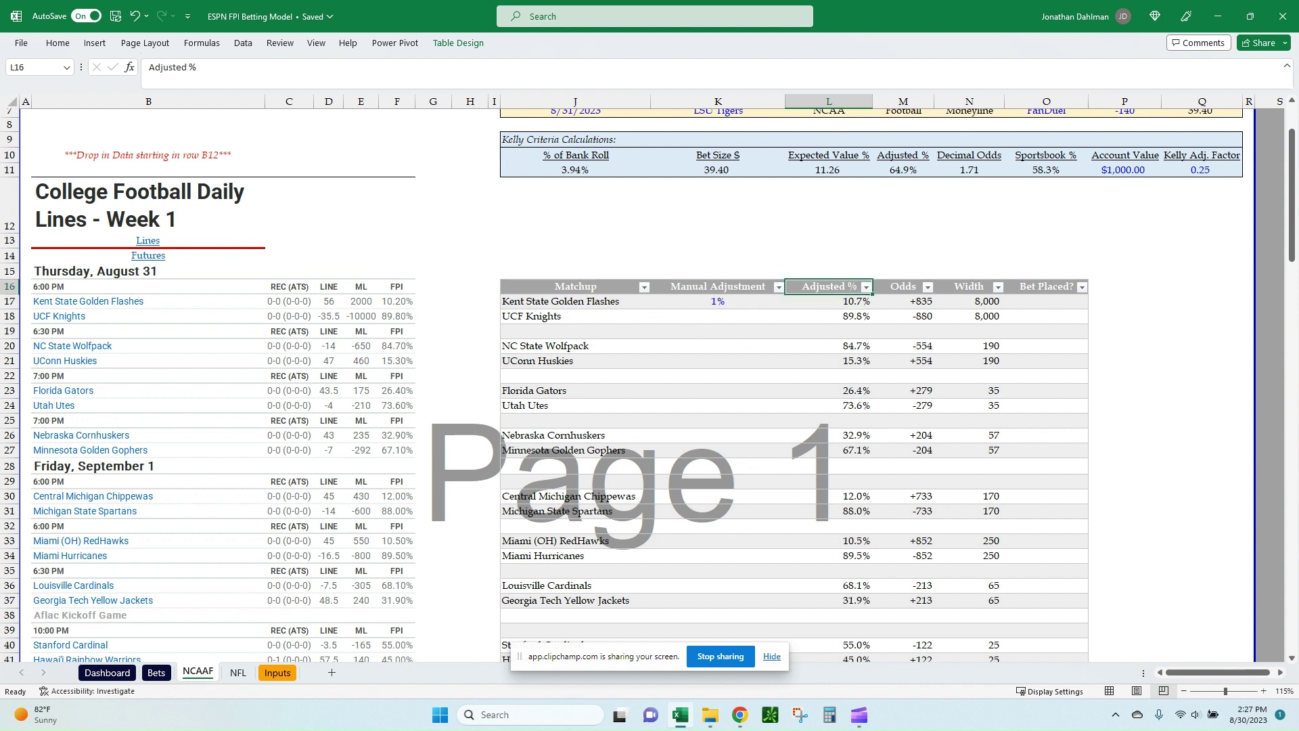
pyautogui.press('Down')
pyautogui.press('Left')
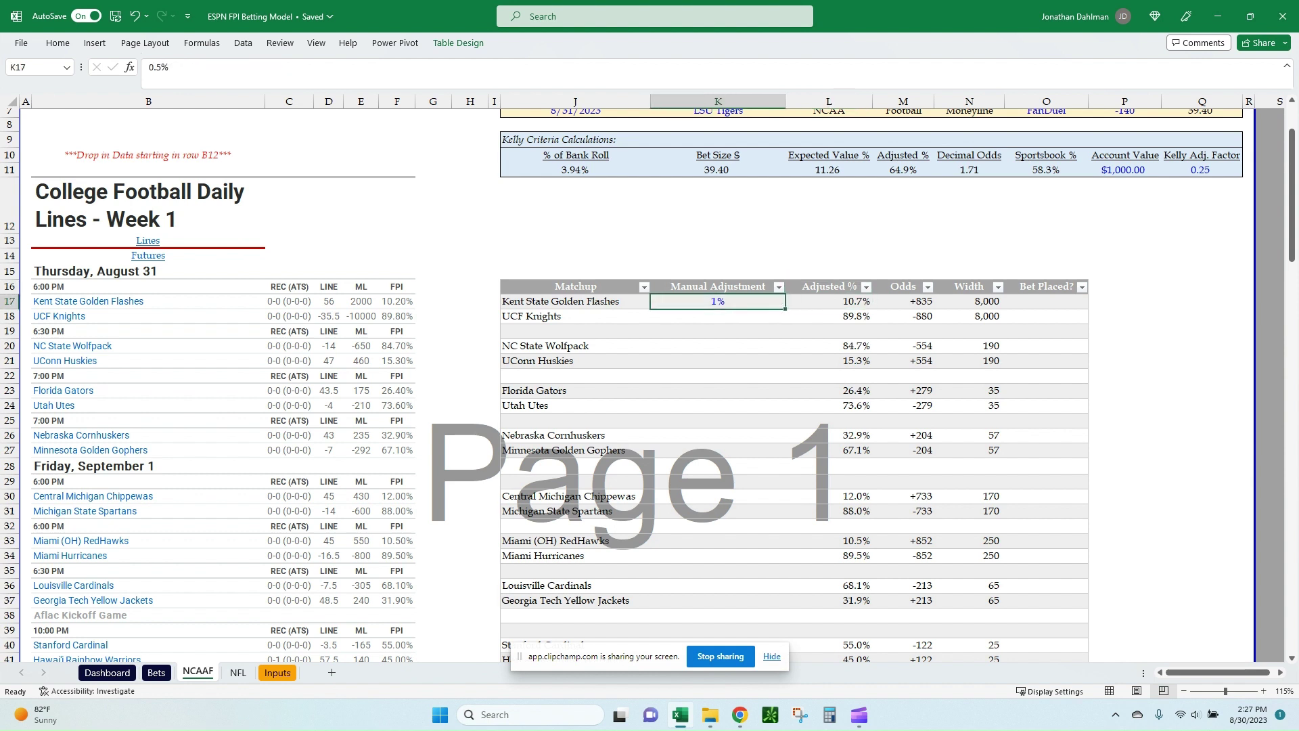
# Clear the Kent State manual adjustment from K17
pyautogui.press('Delete')
pyautogui.press('Down')
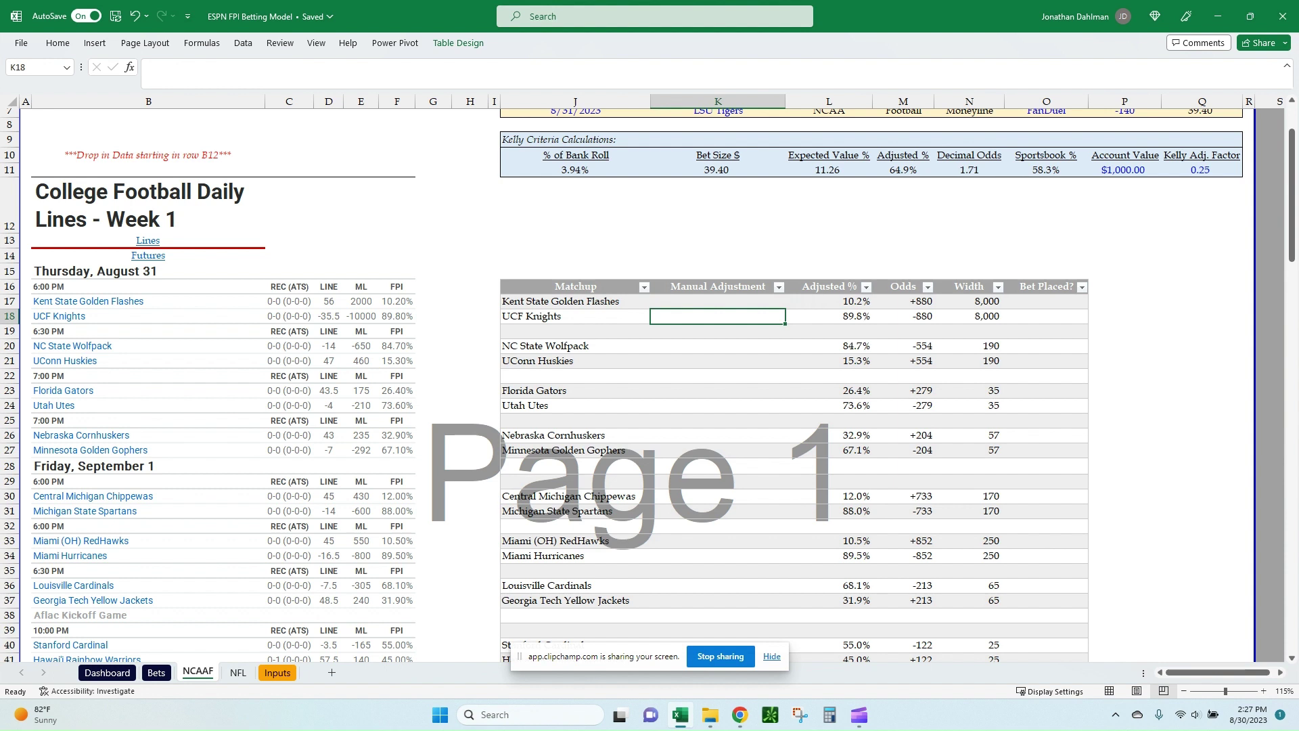
# Trace how the FPI value in F17 and the manual adjustment in K17 feed the Adjusted % formula in L17
pyautogui.click(396, 301)
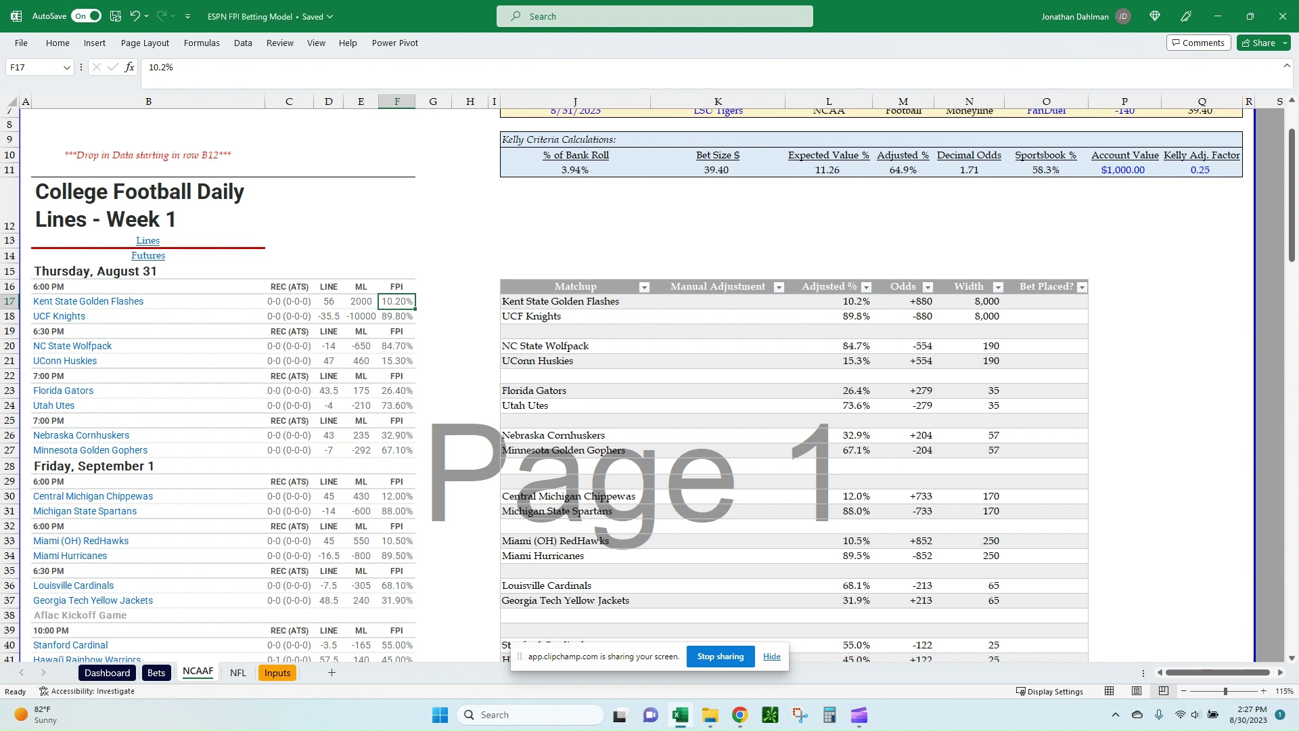
pyautogui.click(717, 302)
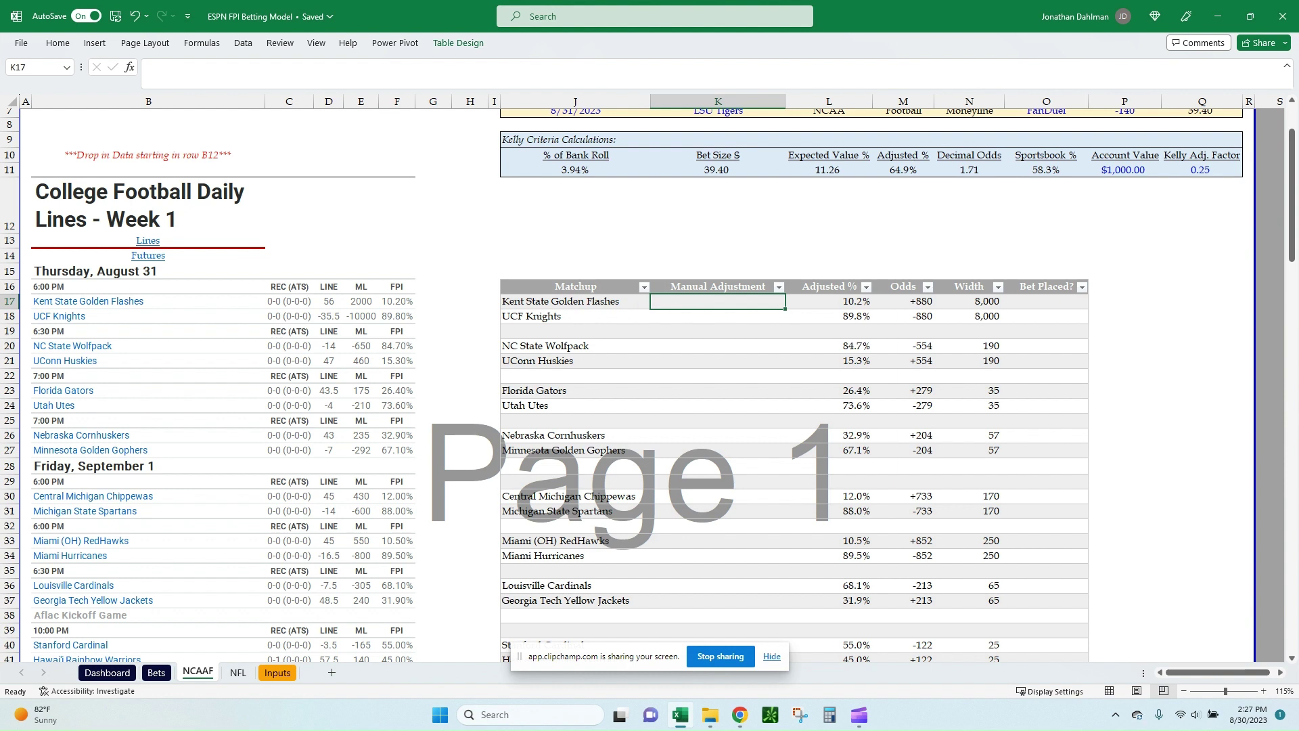
pyautogui.click(827, 301)
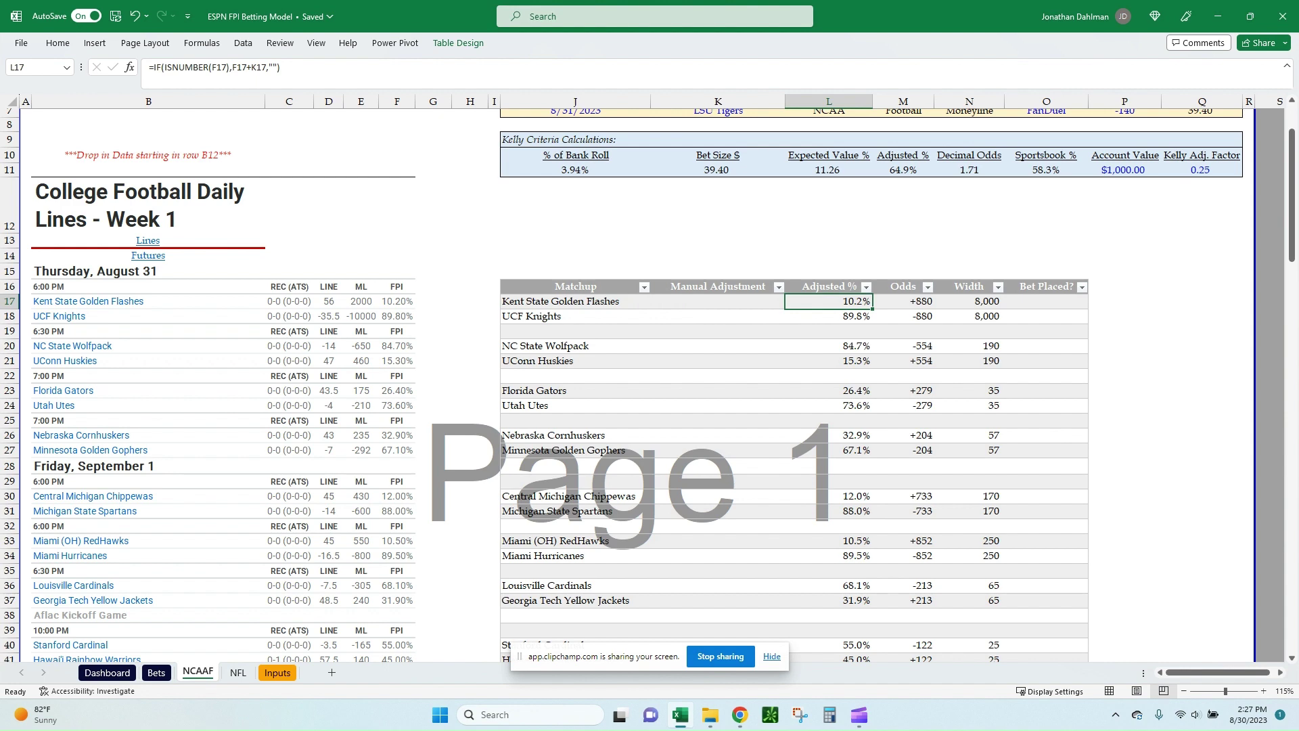
pyautogui.scroll(1, 649, 384)
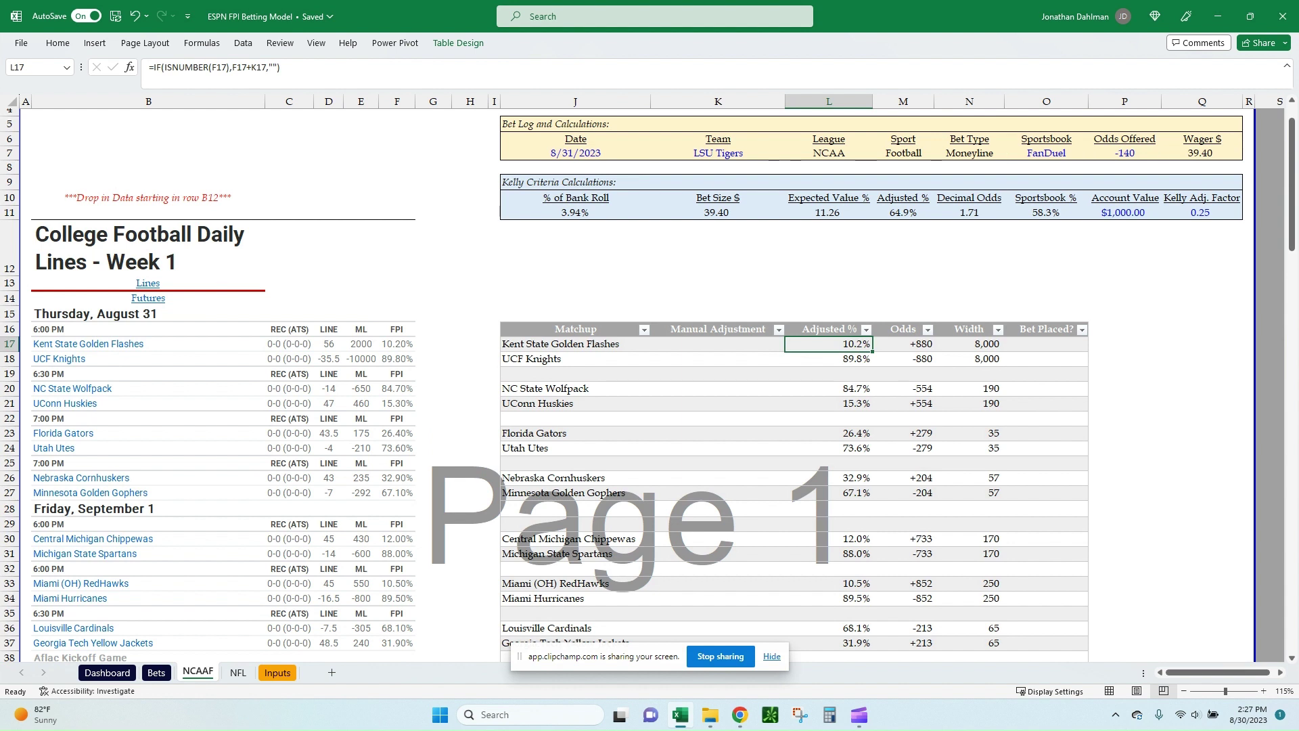
# Examine the Adjusted % formulas for Kent State and UCF in L17:L18 and check the pair's combined total
pyautogui.press('F2')
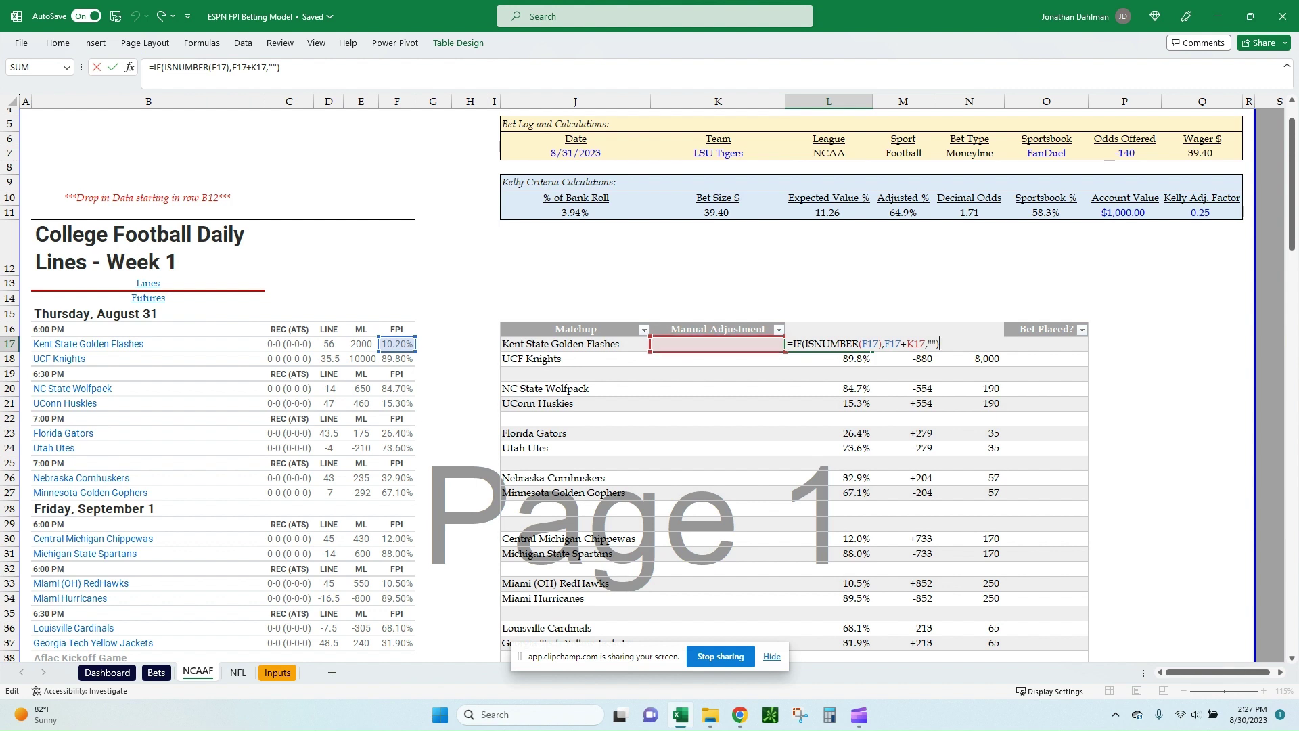
pyautogui.hotkey('ctrl', 'Return')
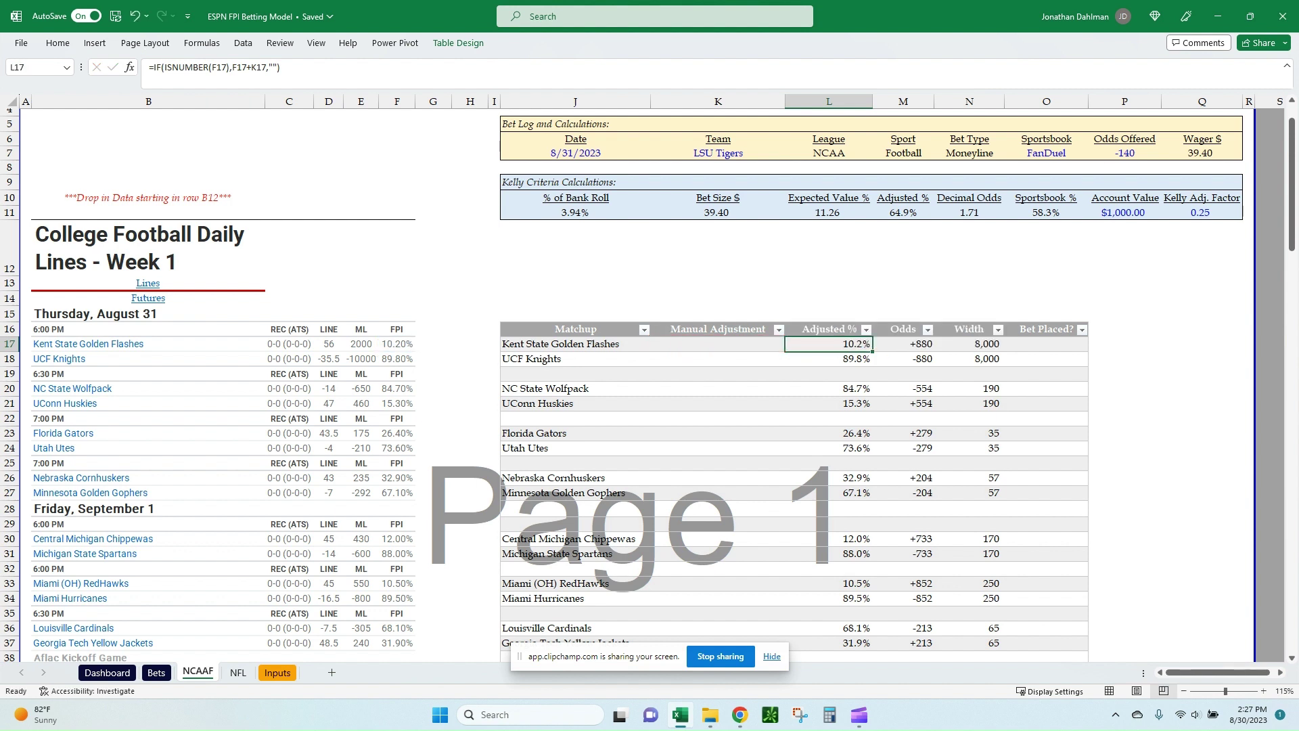
pyautogui.press('Down')
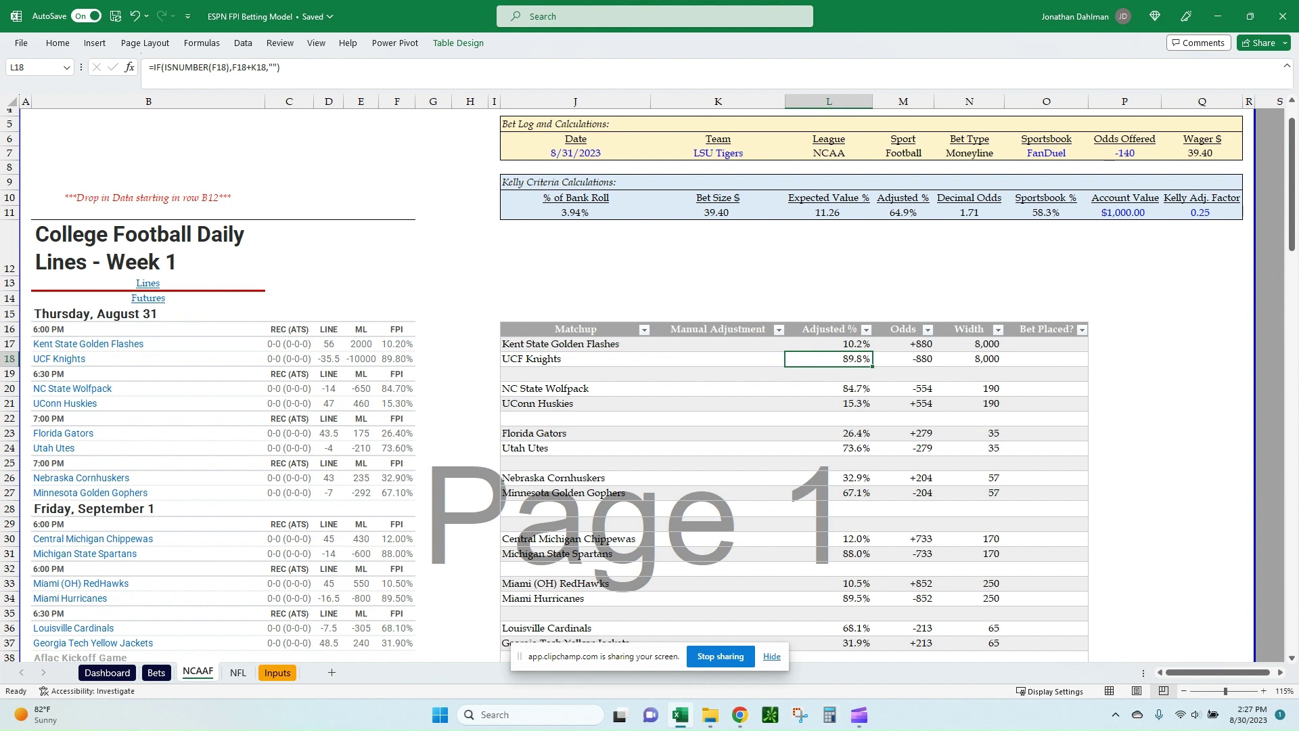
pyautogui.press('Up')
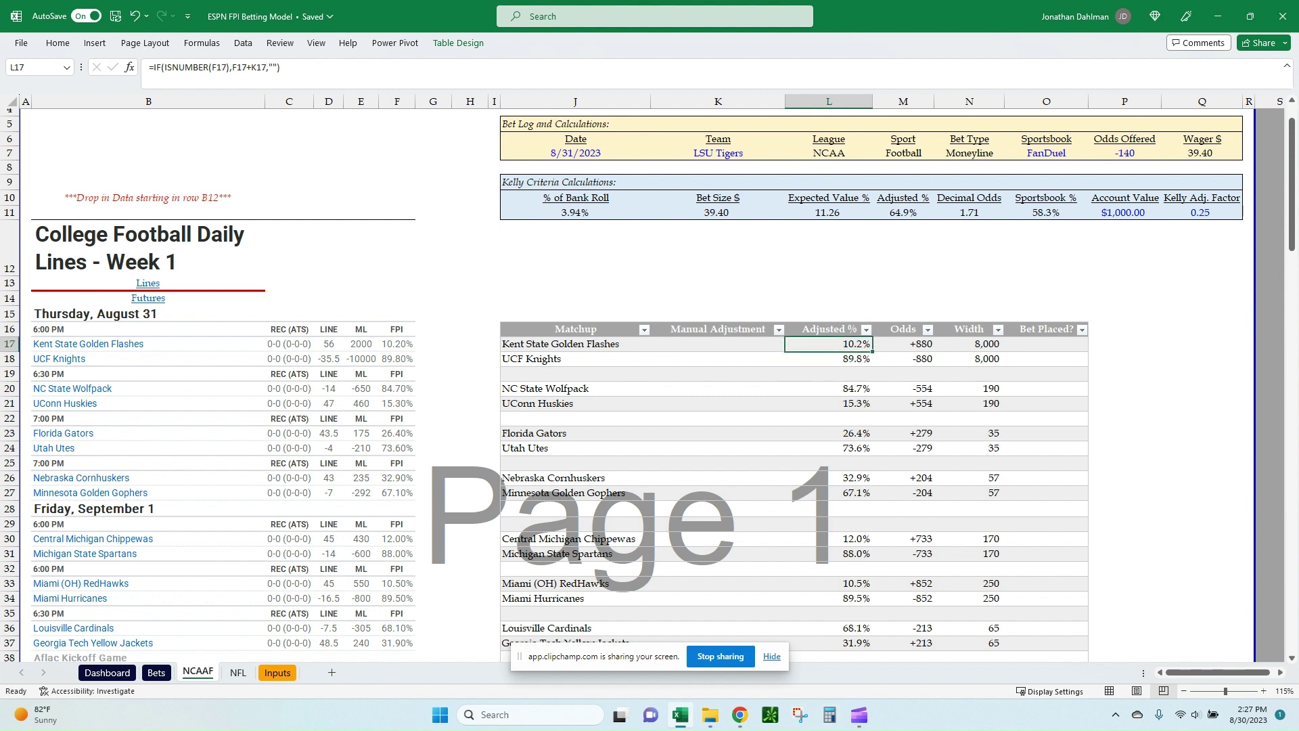
pyautogui.press('Down')
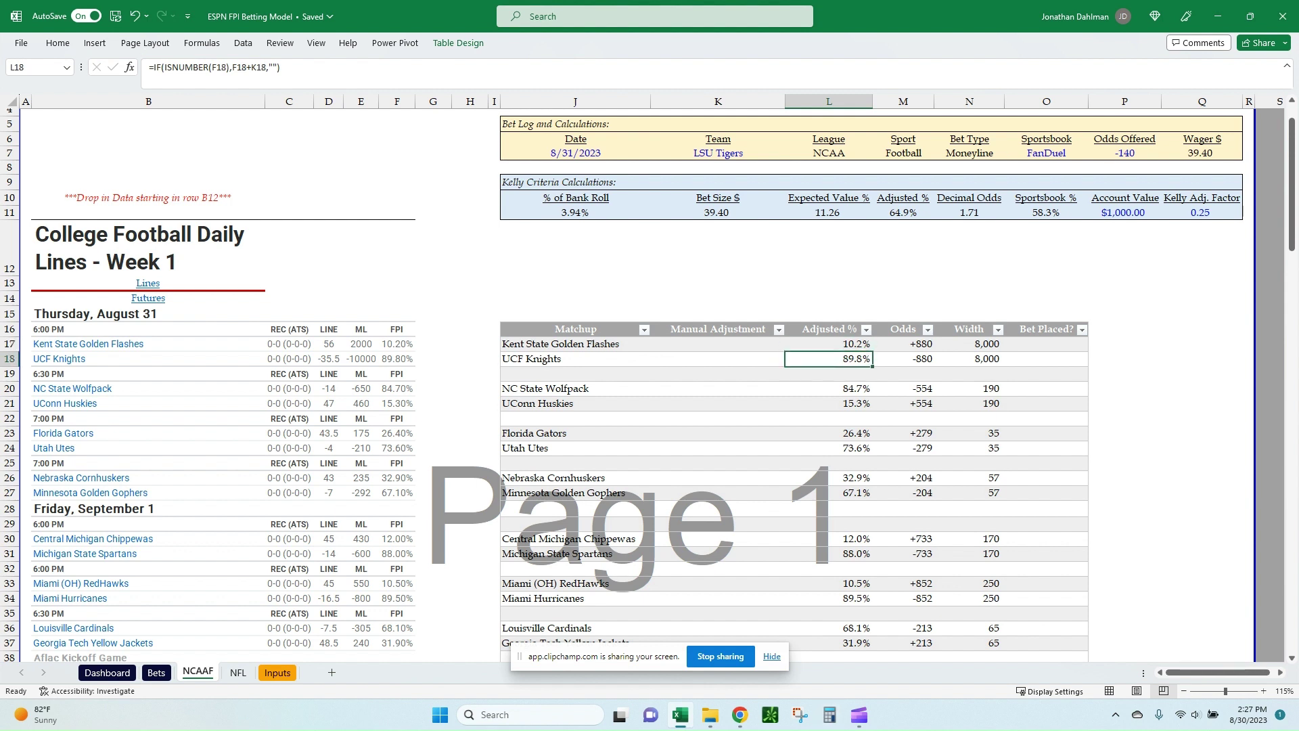
pyautogui.moveTo(828, 343); pyautogui.dragTo(829, 359)
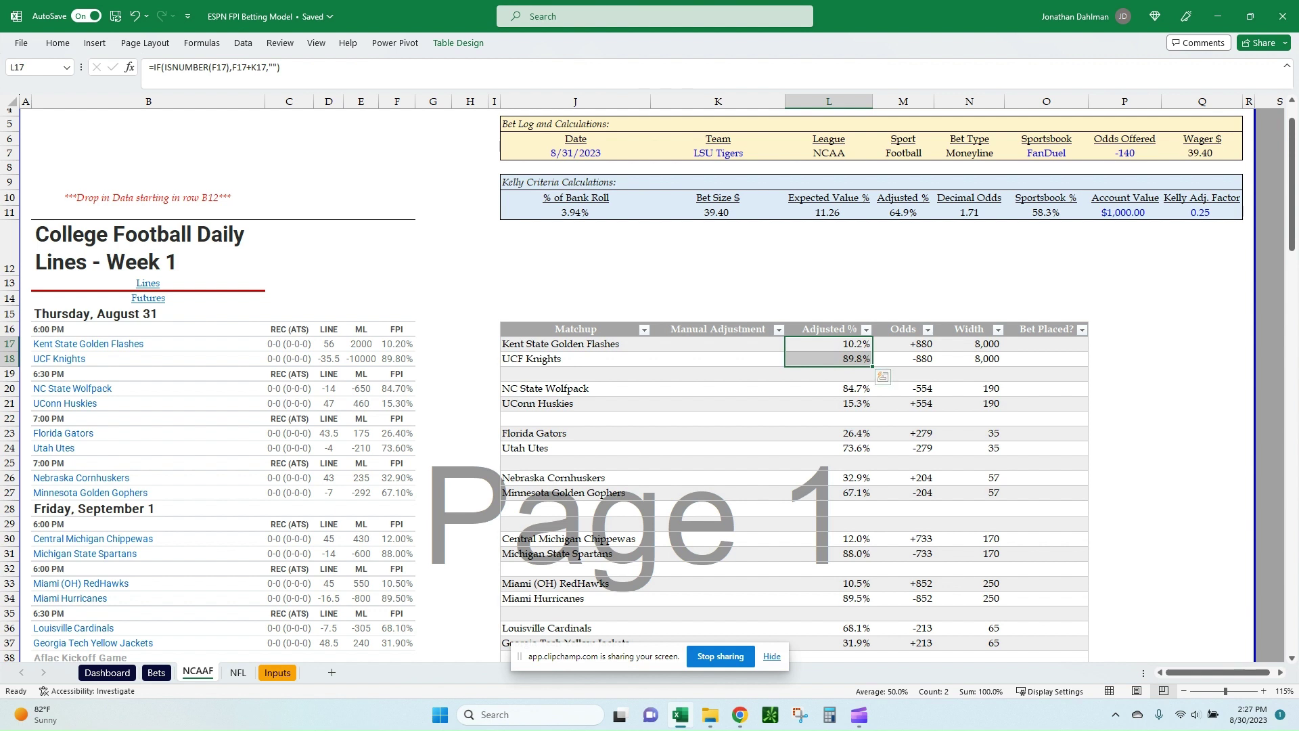
# Try offsetting manual adjustments of 2% for Kent State in K17 and -2% for UCF in K18
pyautogui.press('Left')
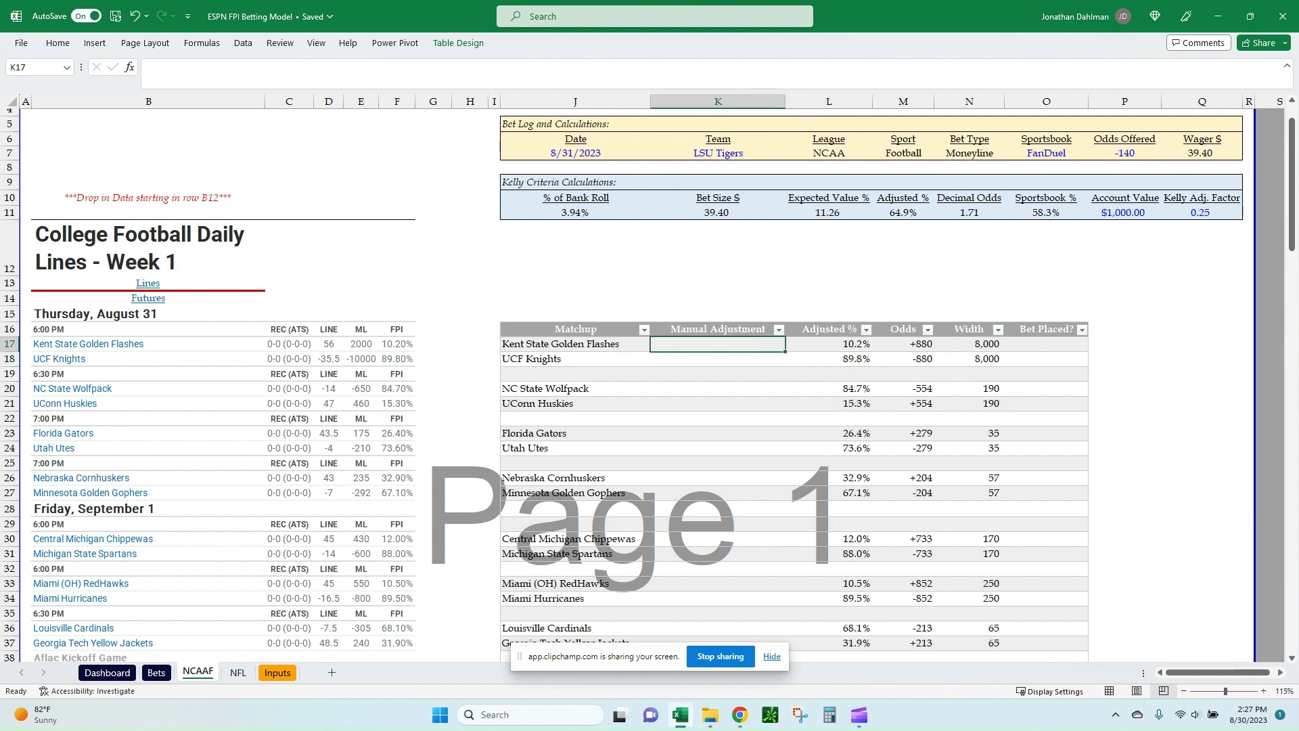
pyautogui.write('2')
pyautogui.press('Return')
pyautogui.write('-')
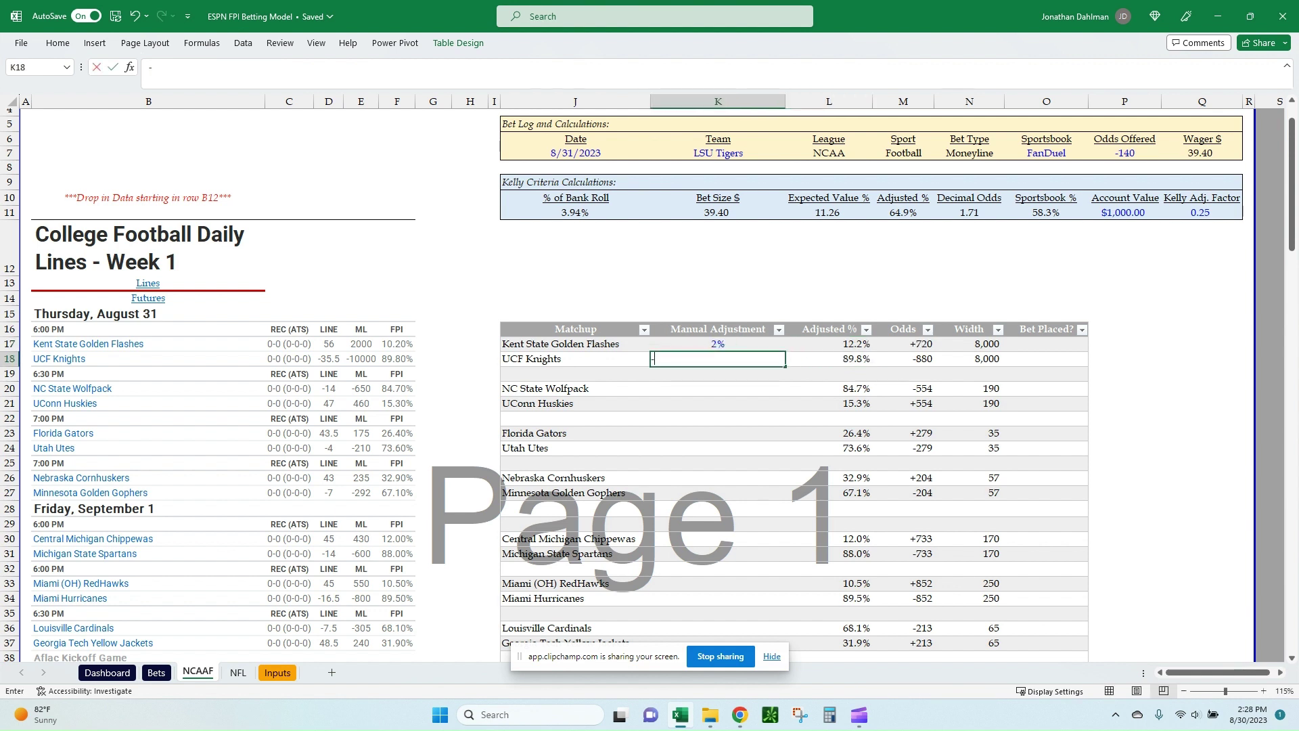
pyautogui.write('2')
pyautogui.press('Return')
pyautogui.press('Up')
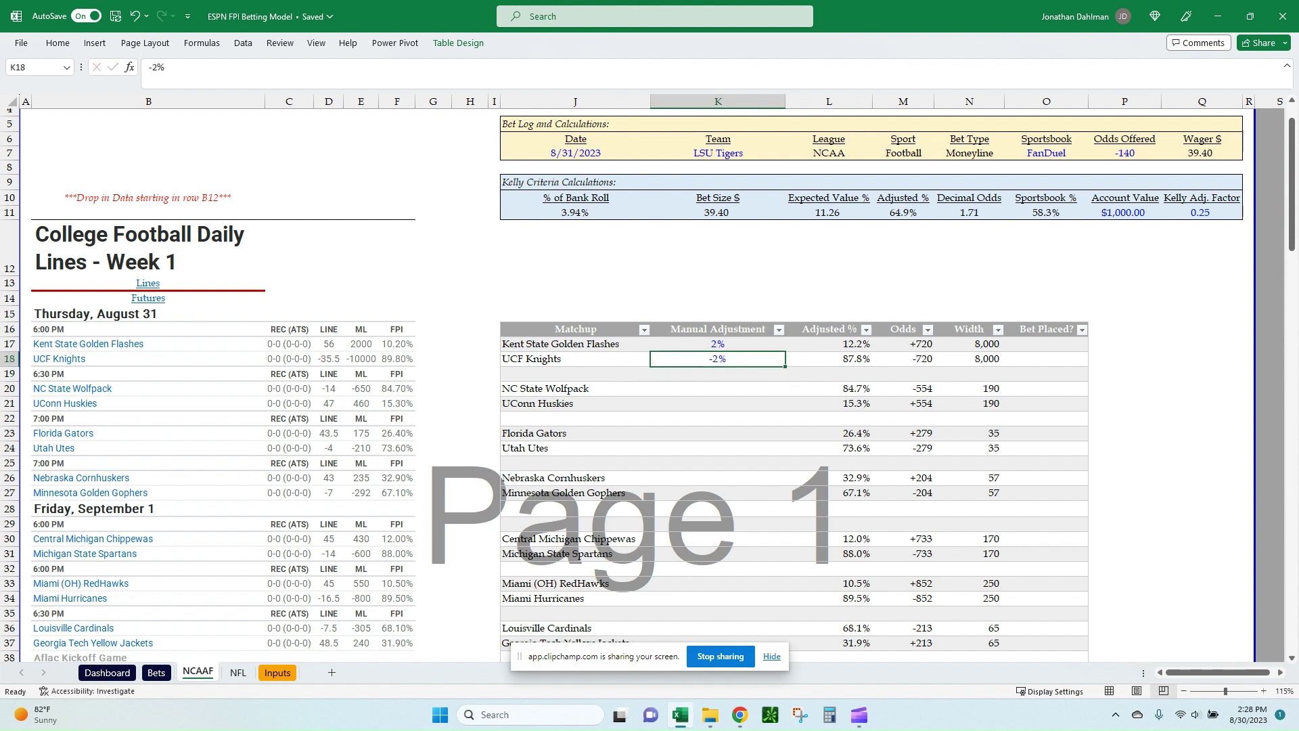
# Check the combined total of the Adjusted % pair in L17:L18 with the trial adjustments applied
pyautogui.press('Right')
pyautogui.press('Up')
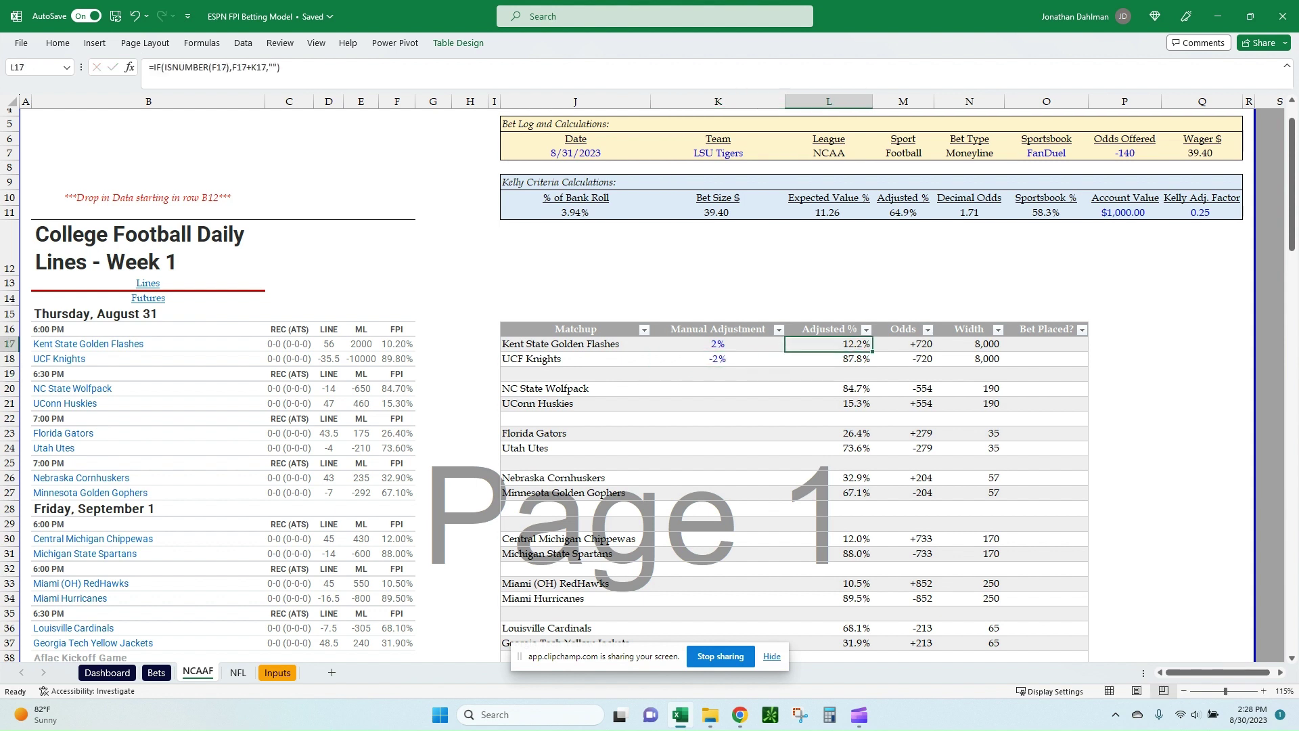
pyautogui.press('Down')
pyautogui.press('Left')
pyautogui.hotkey('shift', 'Up')
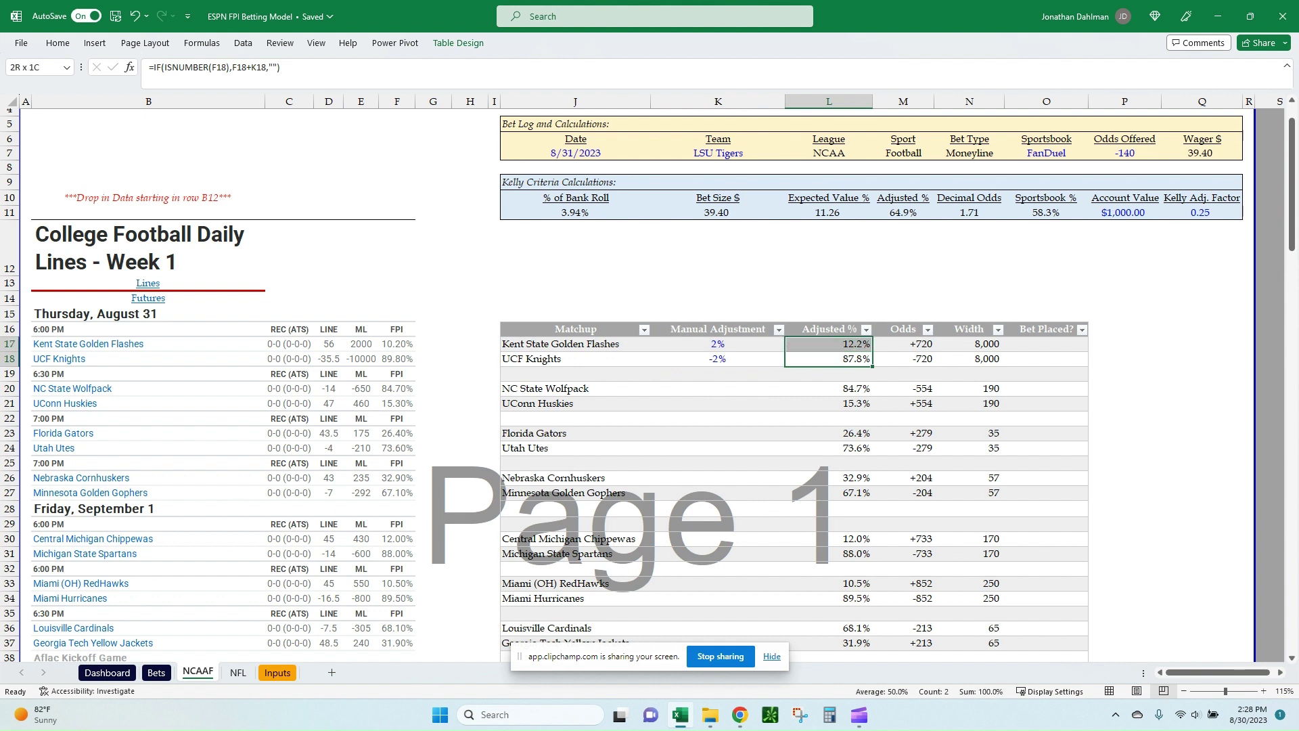
# Clear the trial manual adjustments for Kent State and UCF from K17:K18
pyautogui.press('Left')
pyautogui.hotkey('shift', 'Up')
pyautogui.press('Delete')
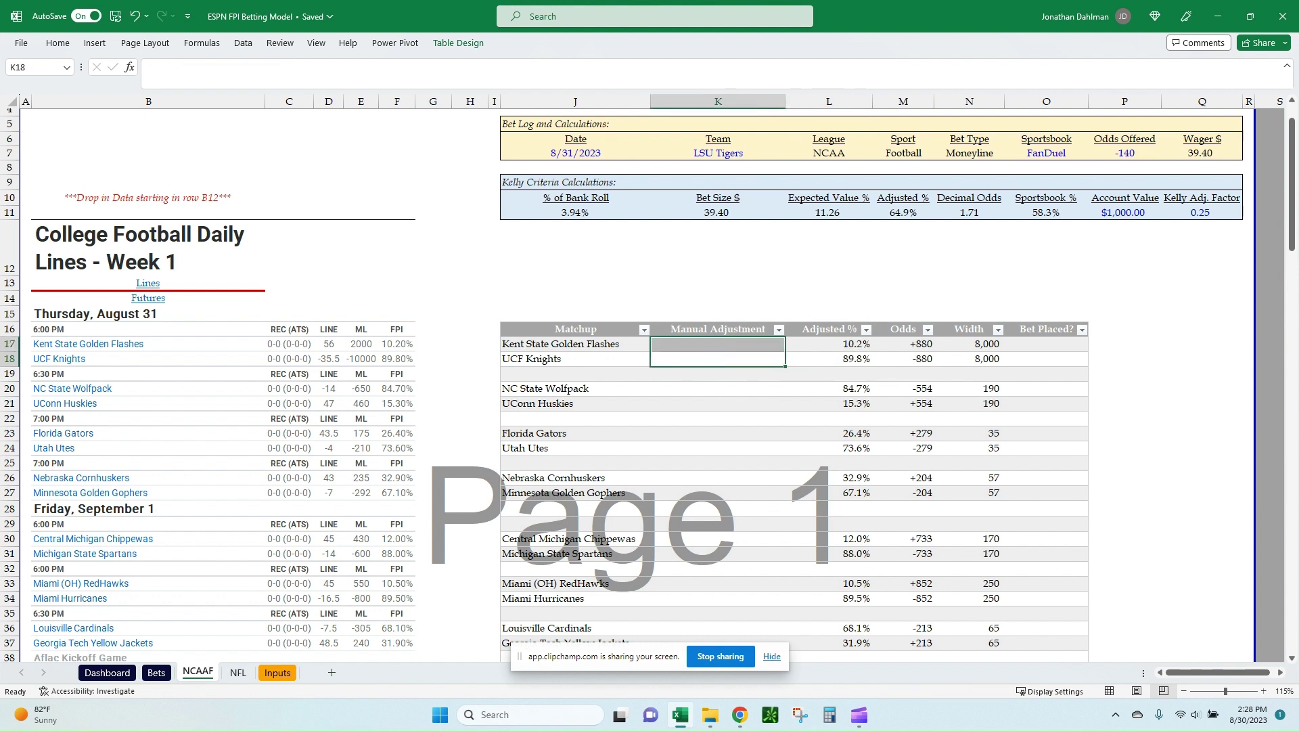
# Inspect how the Odds formula in M17 converts Kent State's adjusted percentage in L17 into American odds
pyautogui.press('Right')
pyautogui.press('Up')
pyautogui.press('Right')
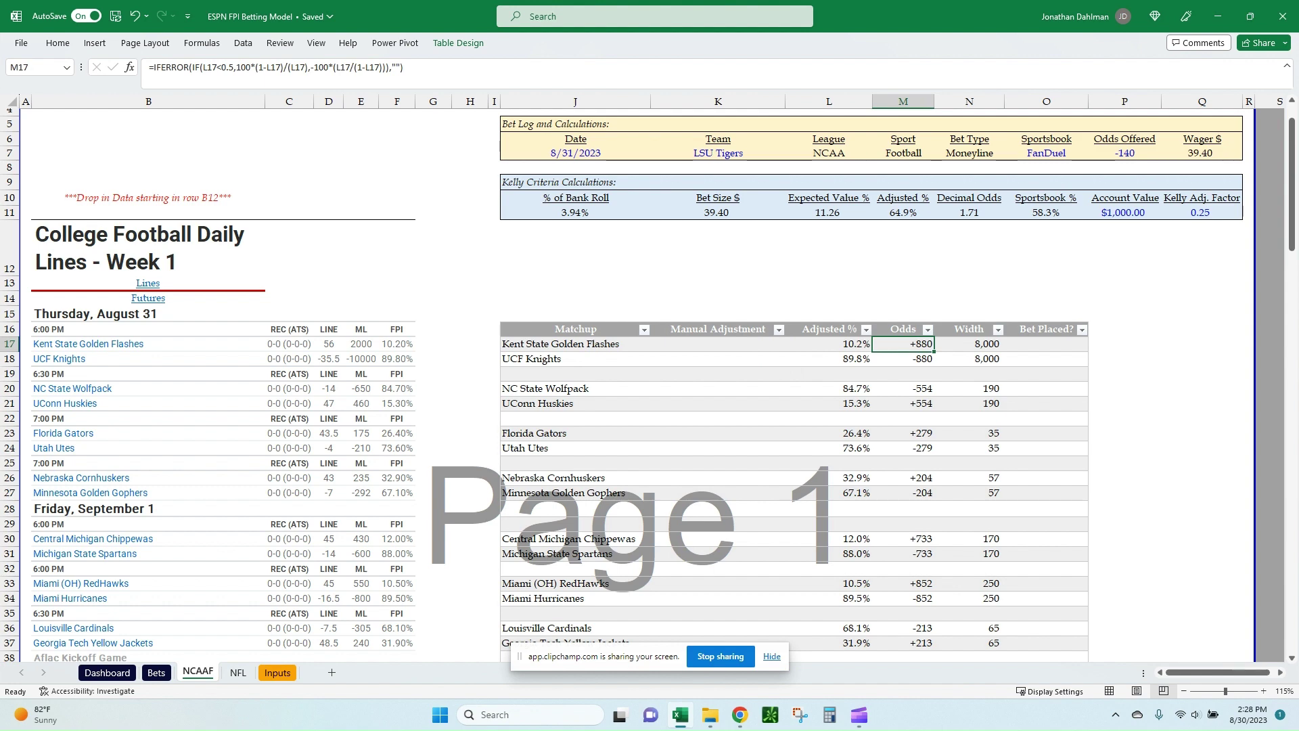
pyautogui.scroll(-1, 649, 386)
pyautogui.press('F2')
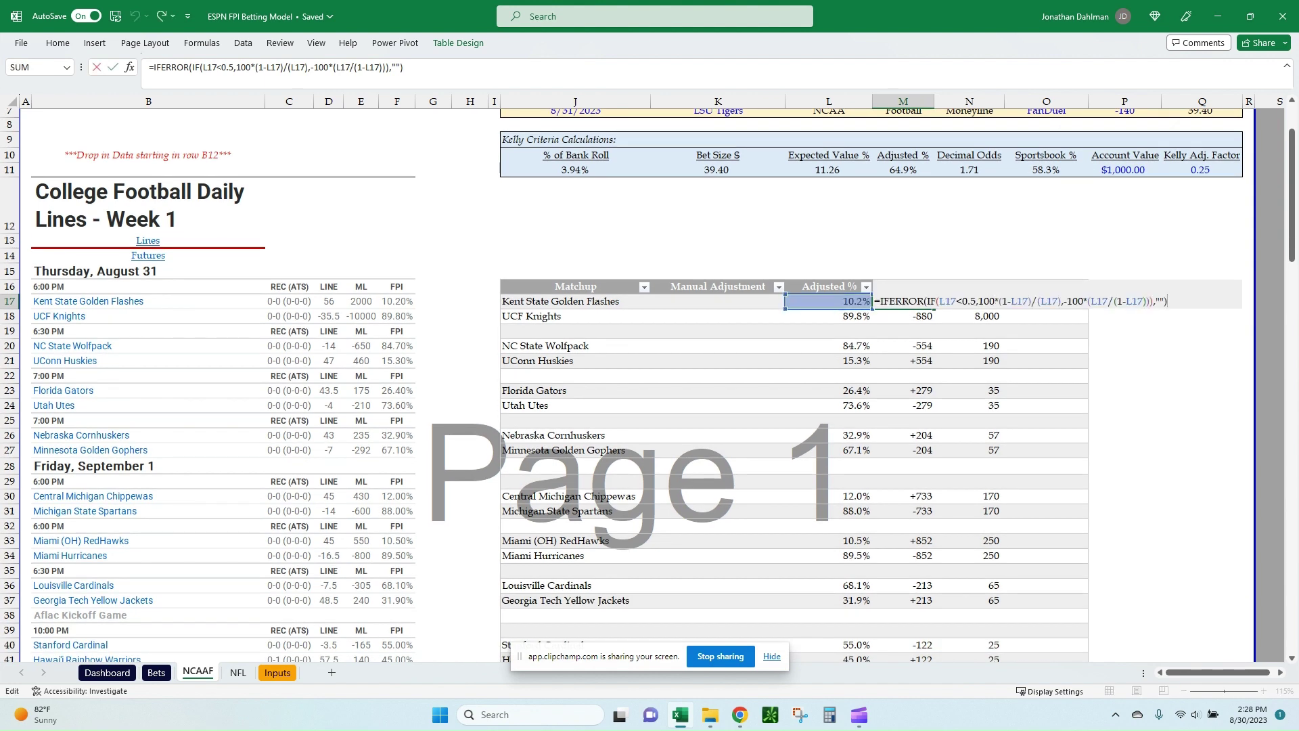
pyautogui.press('Escape')
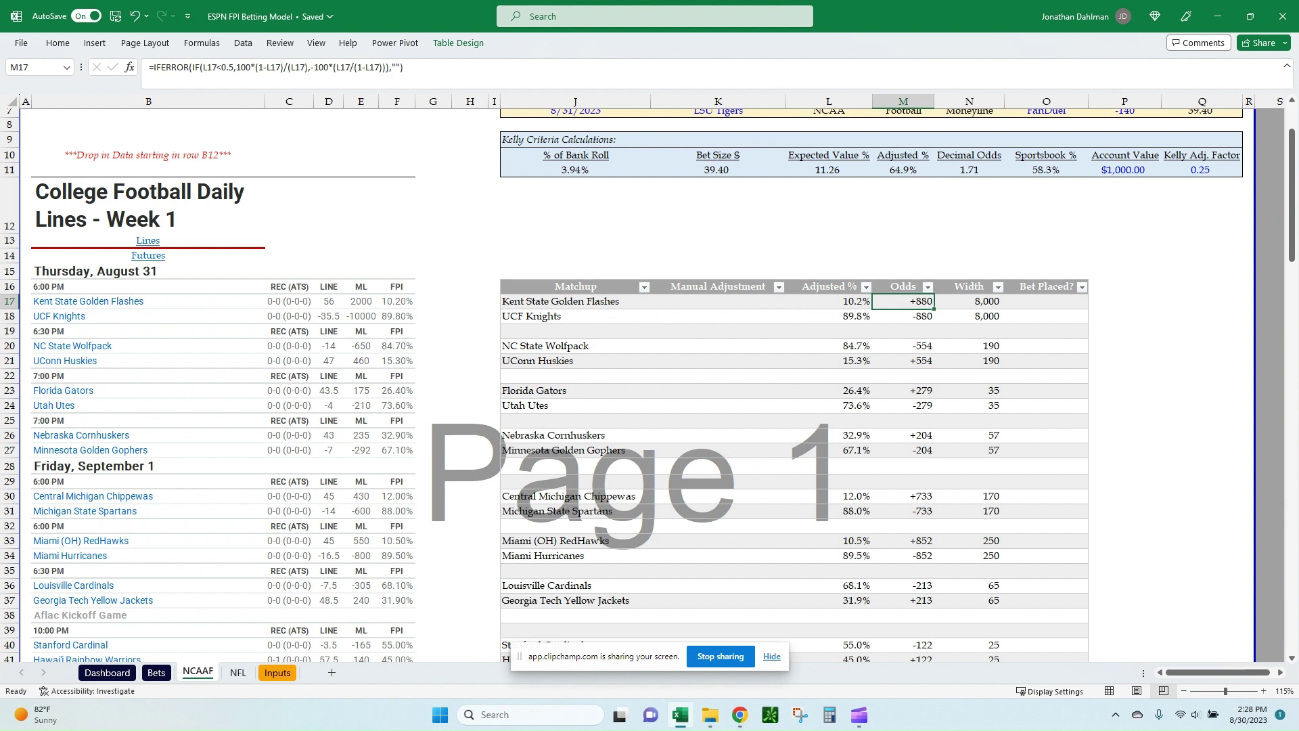
# Inspect the Odds formula in blank row cell M19 and return to Kent State's odds in M17
pyautogui.press('Down')
pyautogui.press('Down')
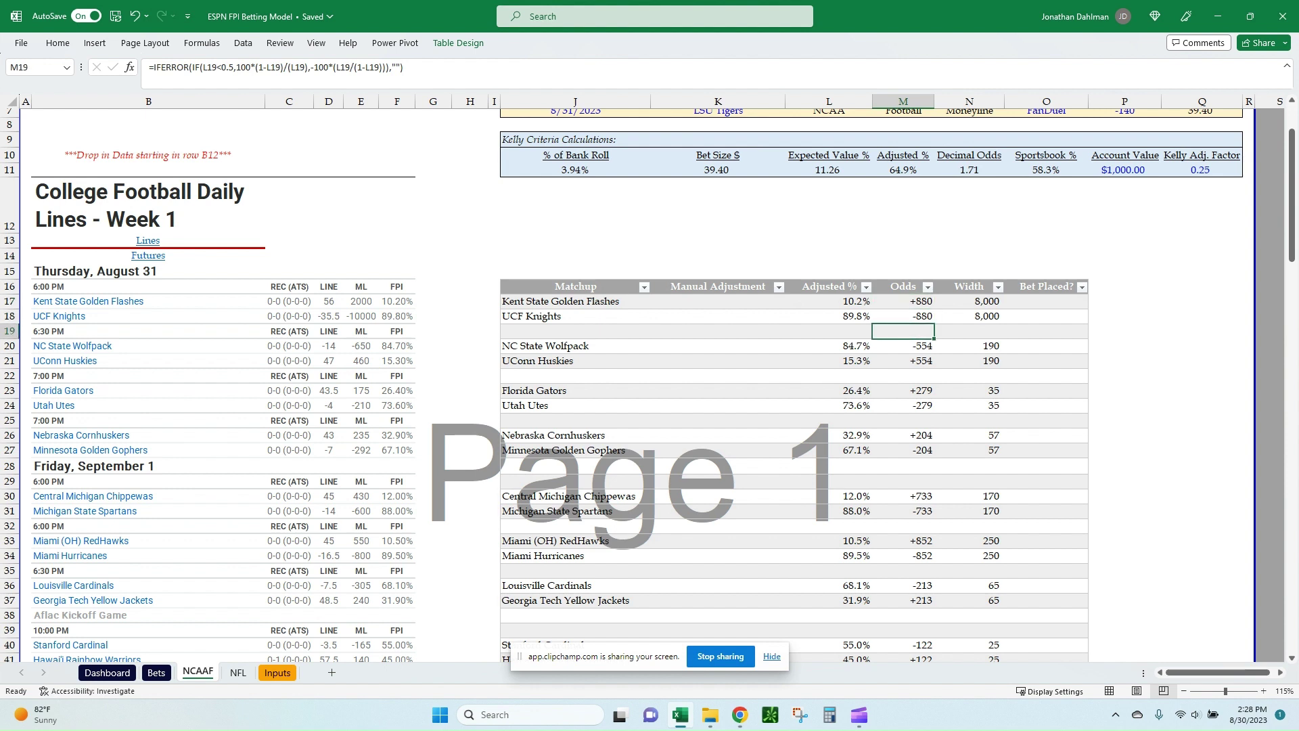
pyautogui.press('F2')
pyautogui.hotkey('ctrl', 'Return')
pyautogui.press('Up')
pyautogui.press('Up')
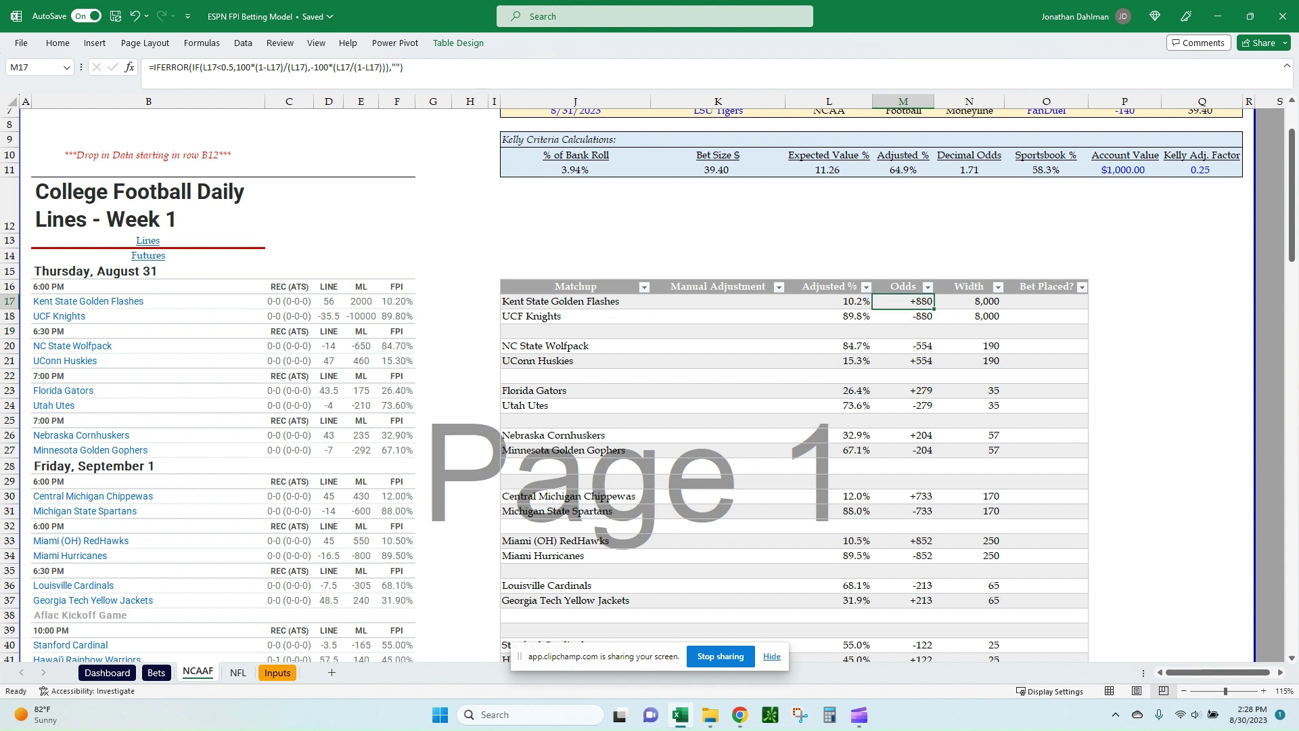
# Compare the Width value in N17 with the Kent State and UCF moneylines in E17:E18
pyautogui.press('Right')
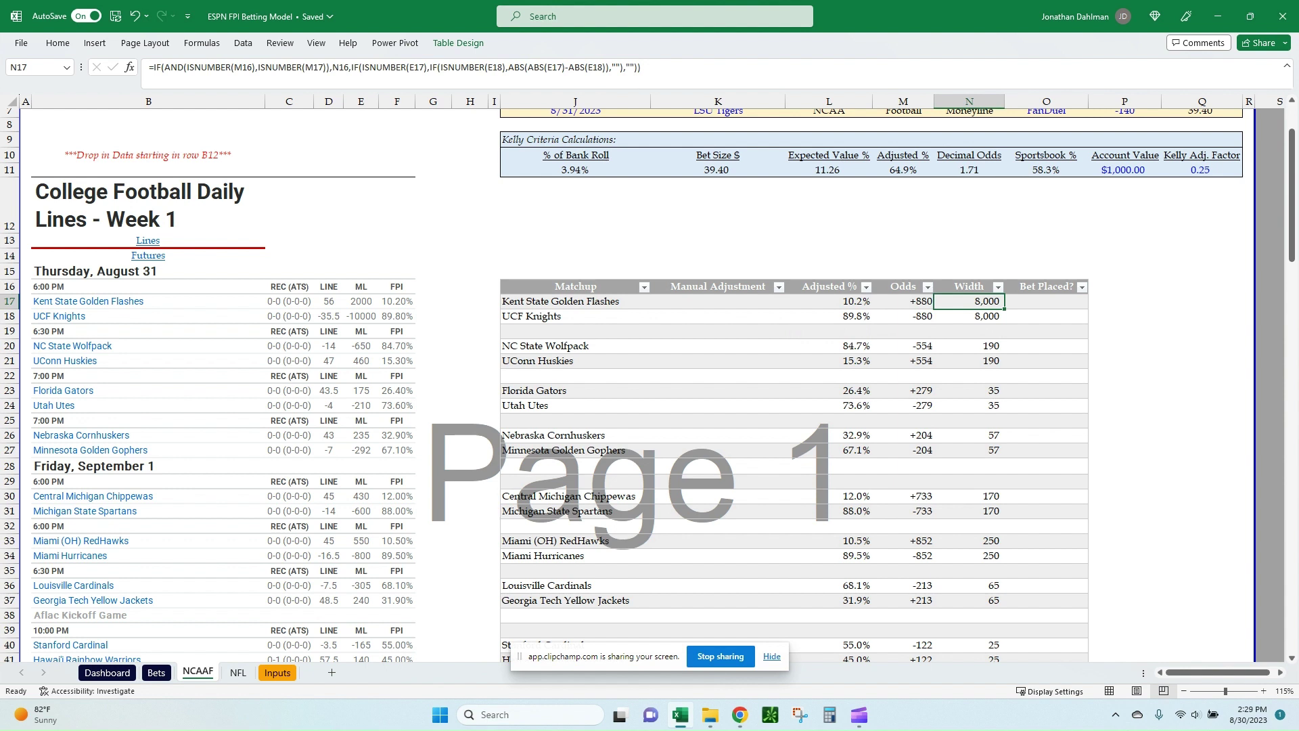
pyautogui.press('Left')
pyautogui.press('Left')
pyautogui.press('Left')
pyautogui.press('Left')
pyautogui.press('Left')
pyautogui.press('Left')
pyautogui.press('Left')
pyautogui.press('Left')
pyautogui.press('Left')
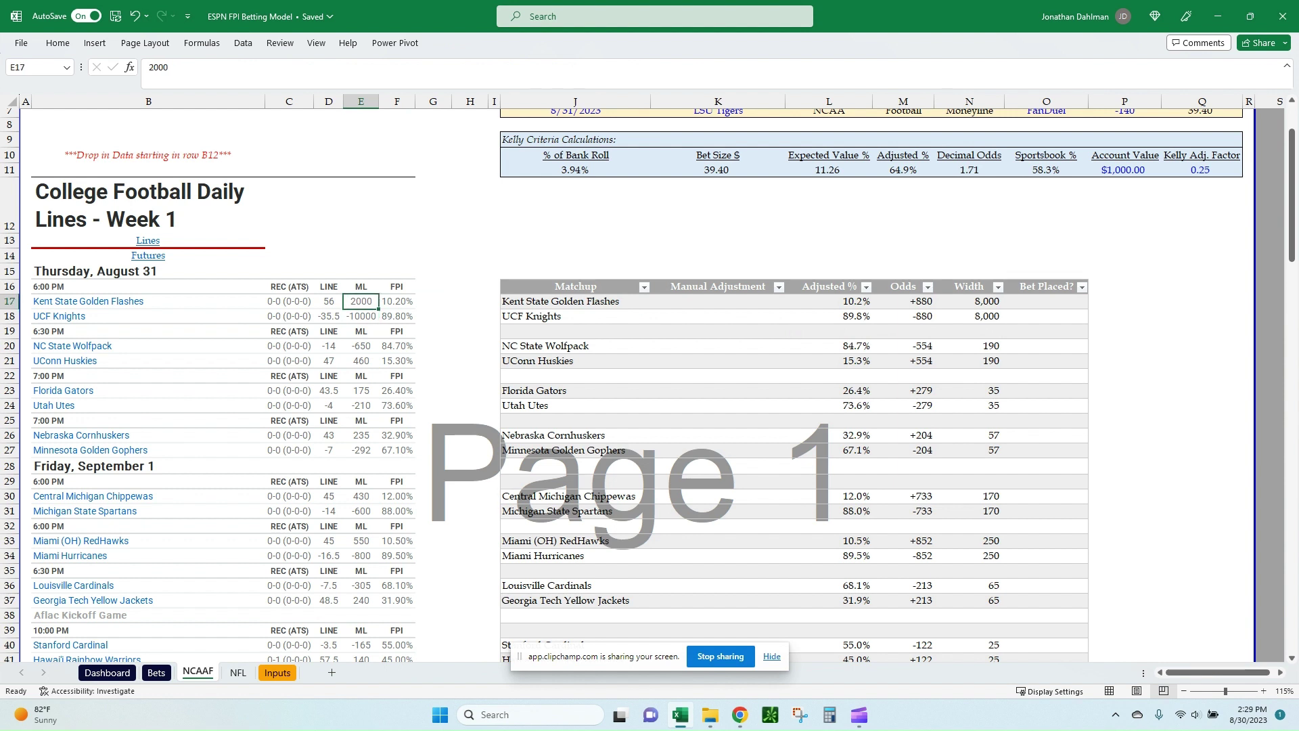
pyautogui.press('Right')
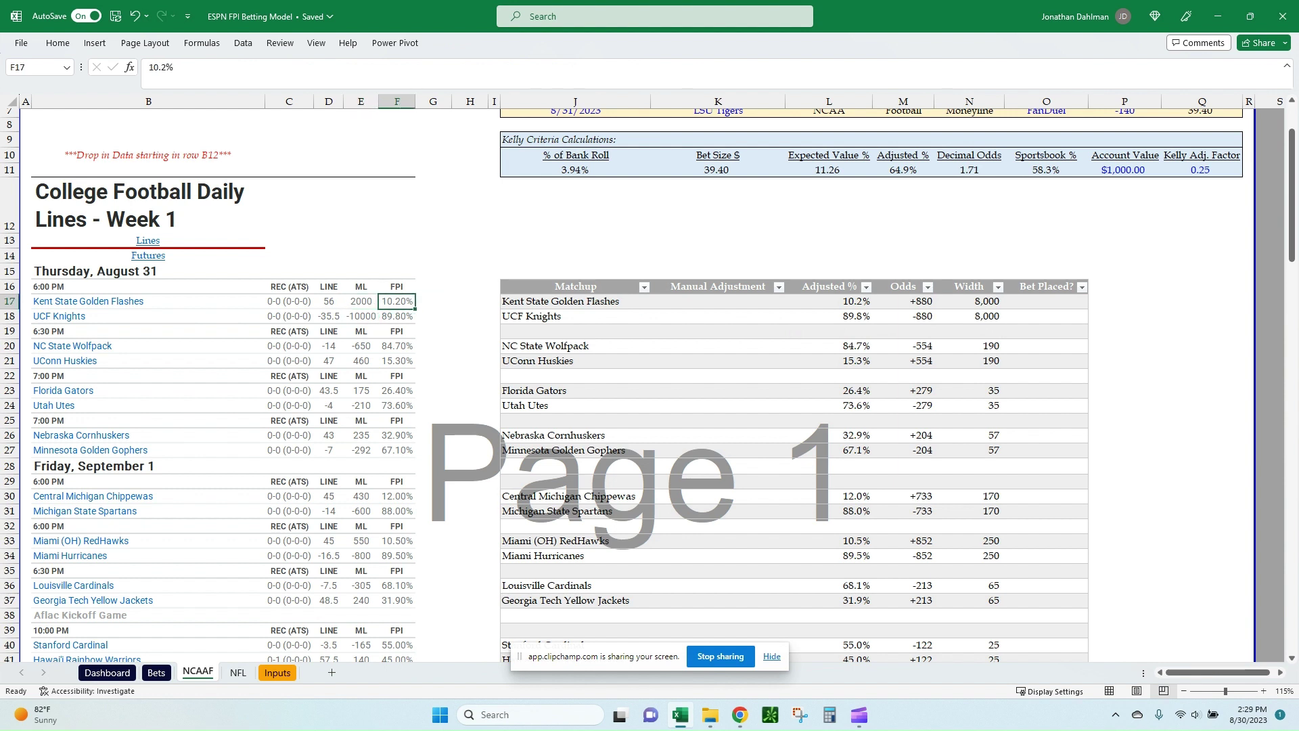
pyautogui.press('Down')
pyautogui.press('Left')
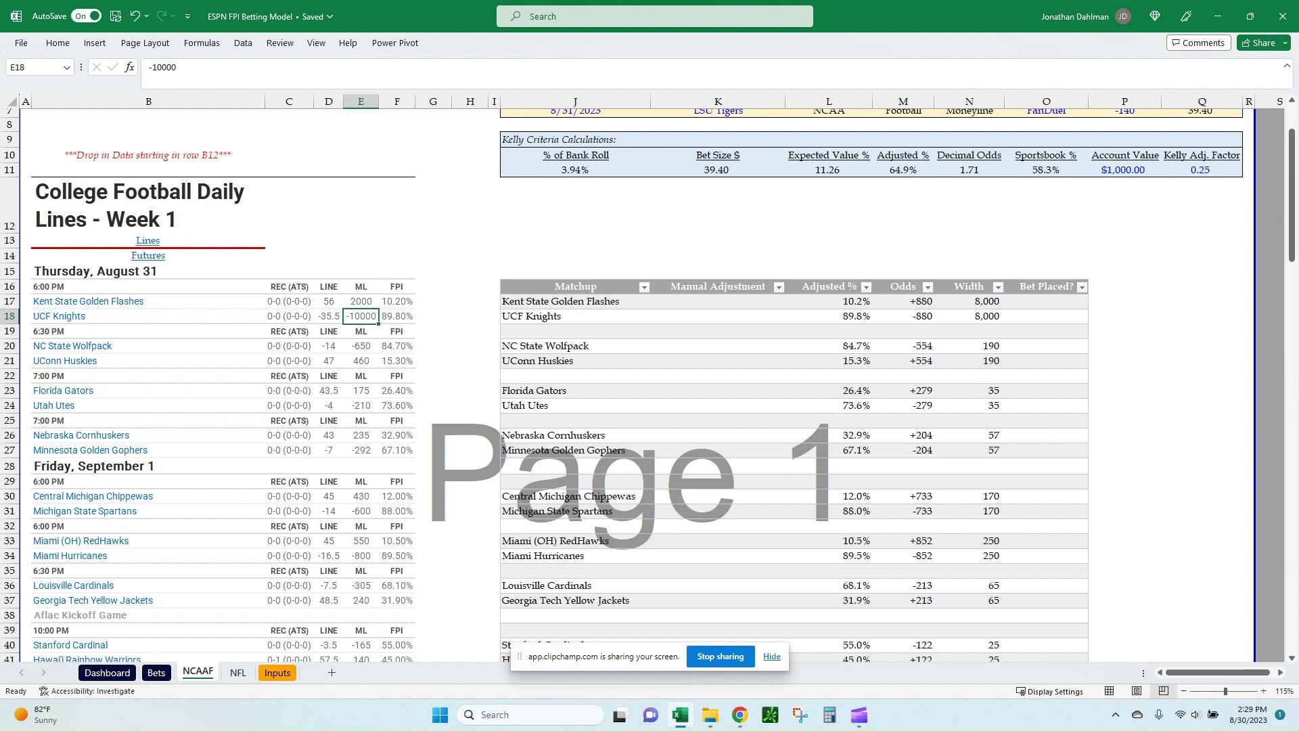
pyautogui.press('Right')
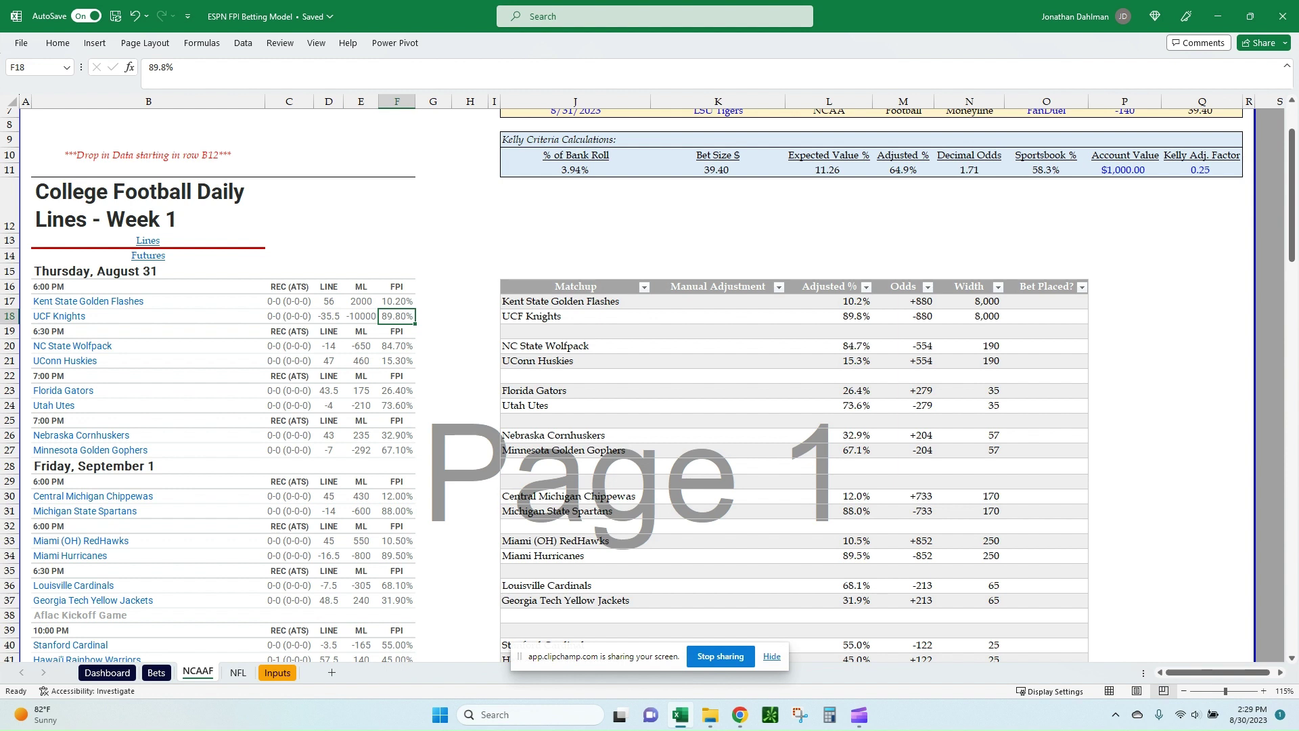
pyautogui.moveTo(360, 301); pyautogui.dragTo(361, 316)
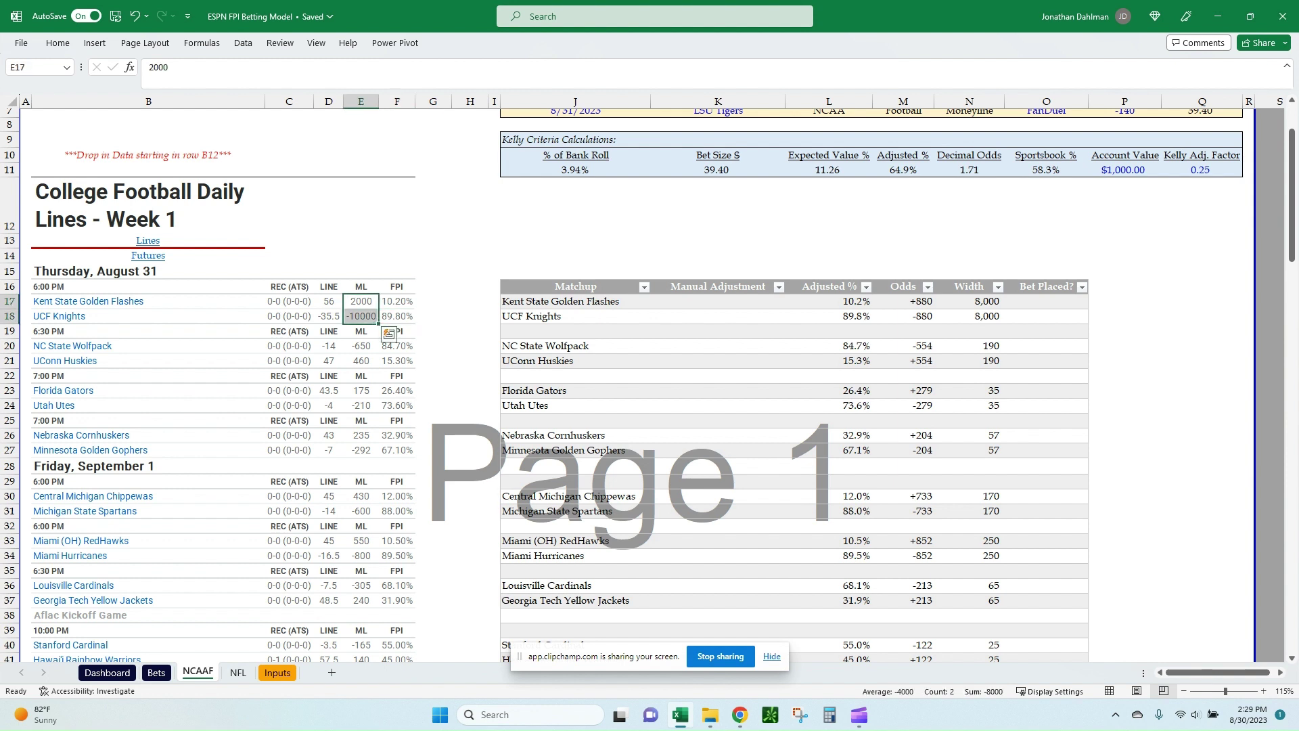
# Review the Width formula in N17 and look over the widths of the other matchups in the table
pyautogui.click(969, 301)
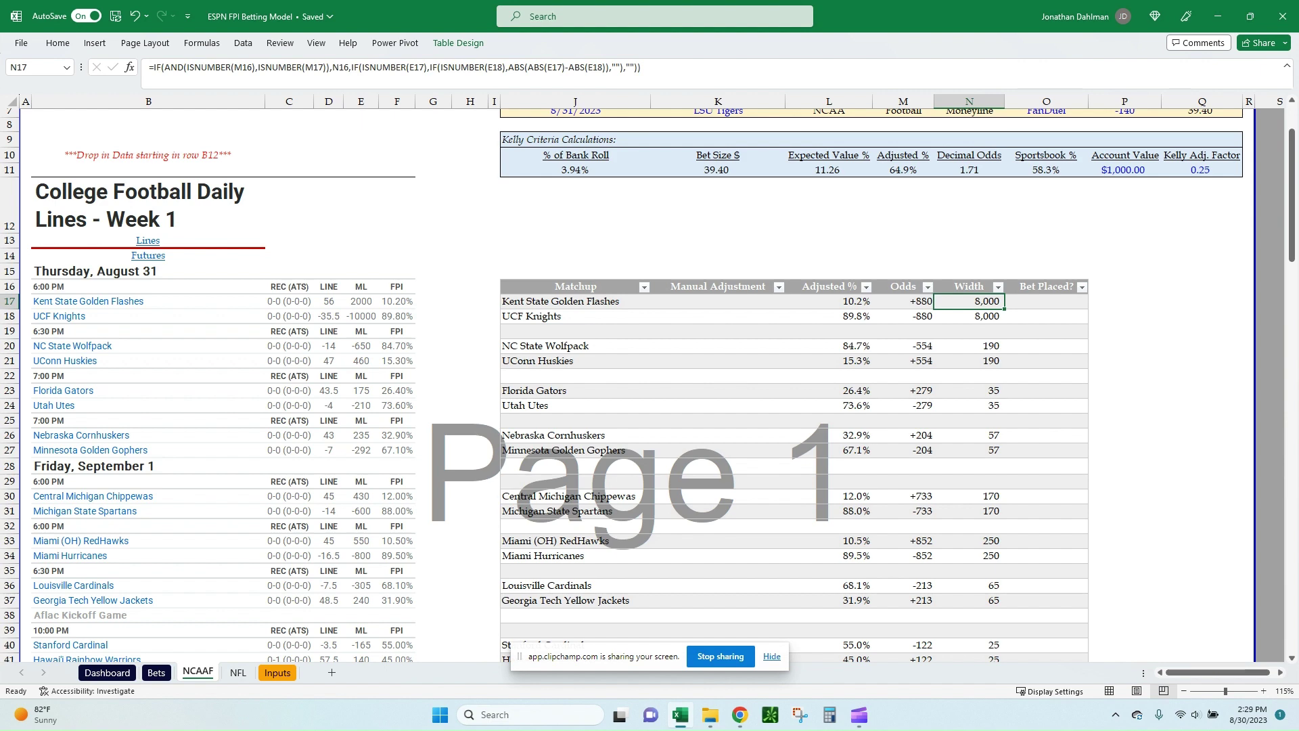
pyautogui.scroll(-1, 647, 384)
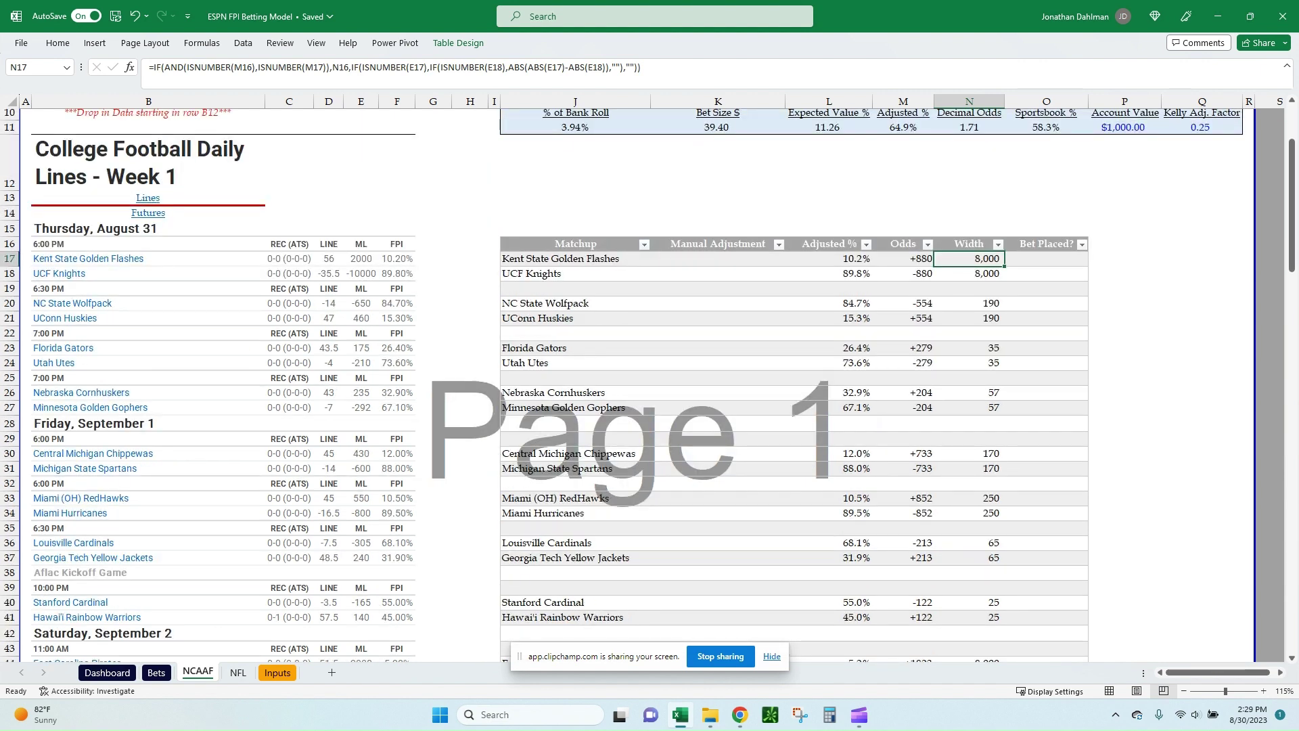
pyautogui.scroll(1, 647, 384)
pyautogui.scroll(-3, 647, 384)
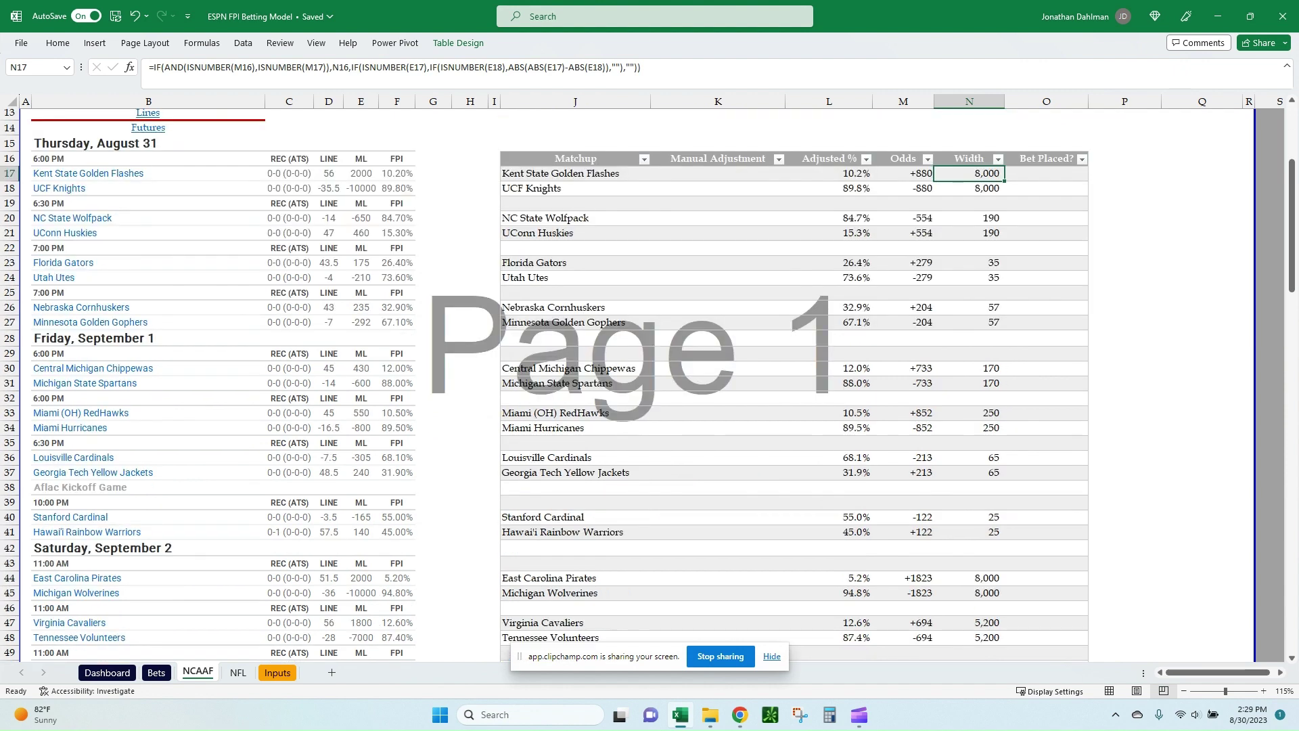
pyautogui.scroll(2, 647, 384)
pyautogui.scroll(2, 647, 384)
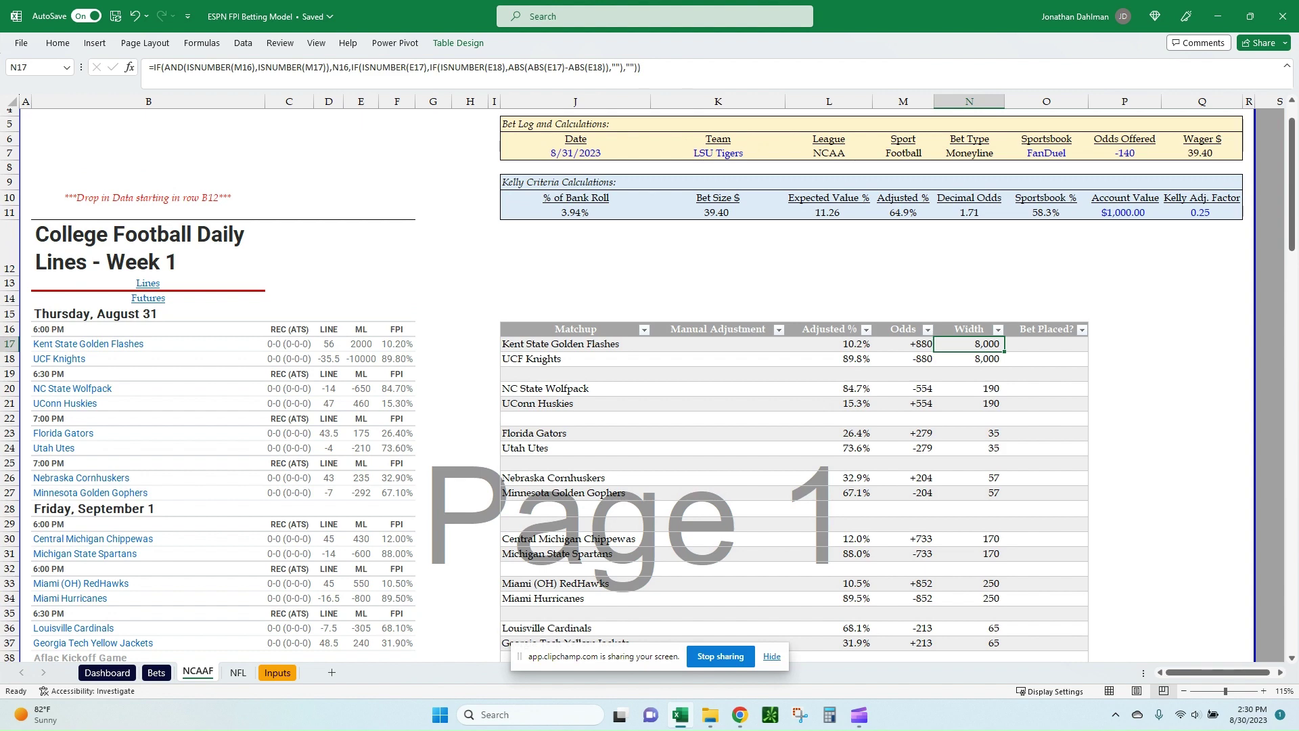
pyautogui.scroll(-1, 647, 384)
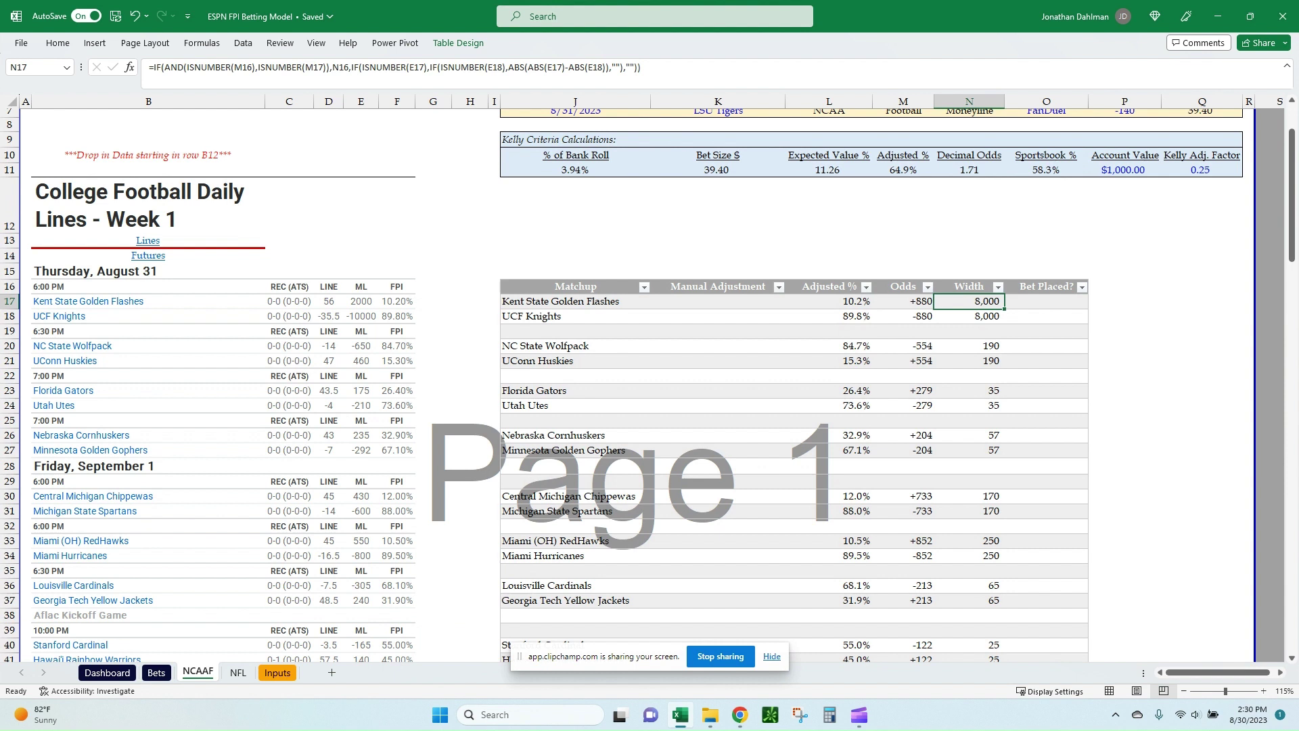
# Examine the Florida Gators and Utah Utes matchup in rows 23 and 24, including its Width values
pyautogui.click(575, 391)
pyautogui.click(575, 406)
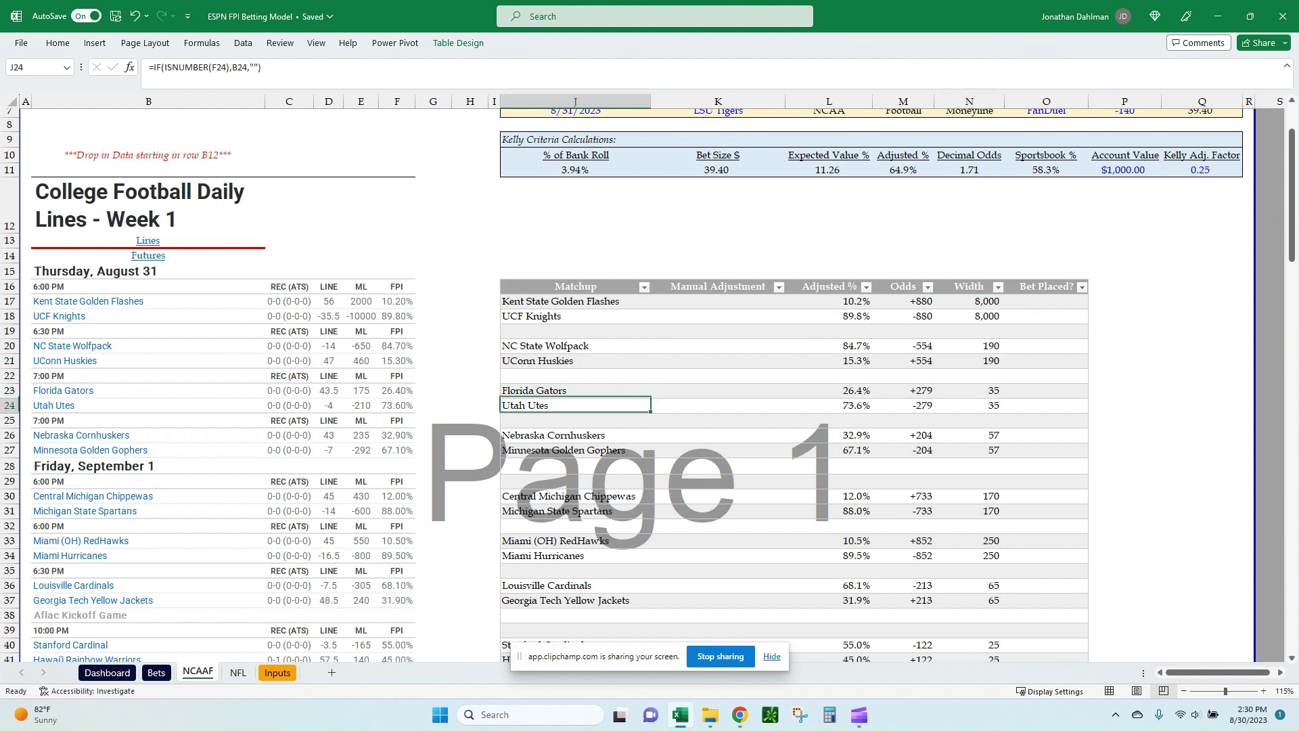
pyautogui.click(968, 390)
pyautogui.click(969, 405)
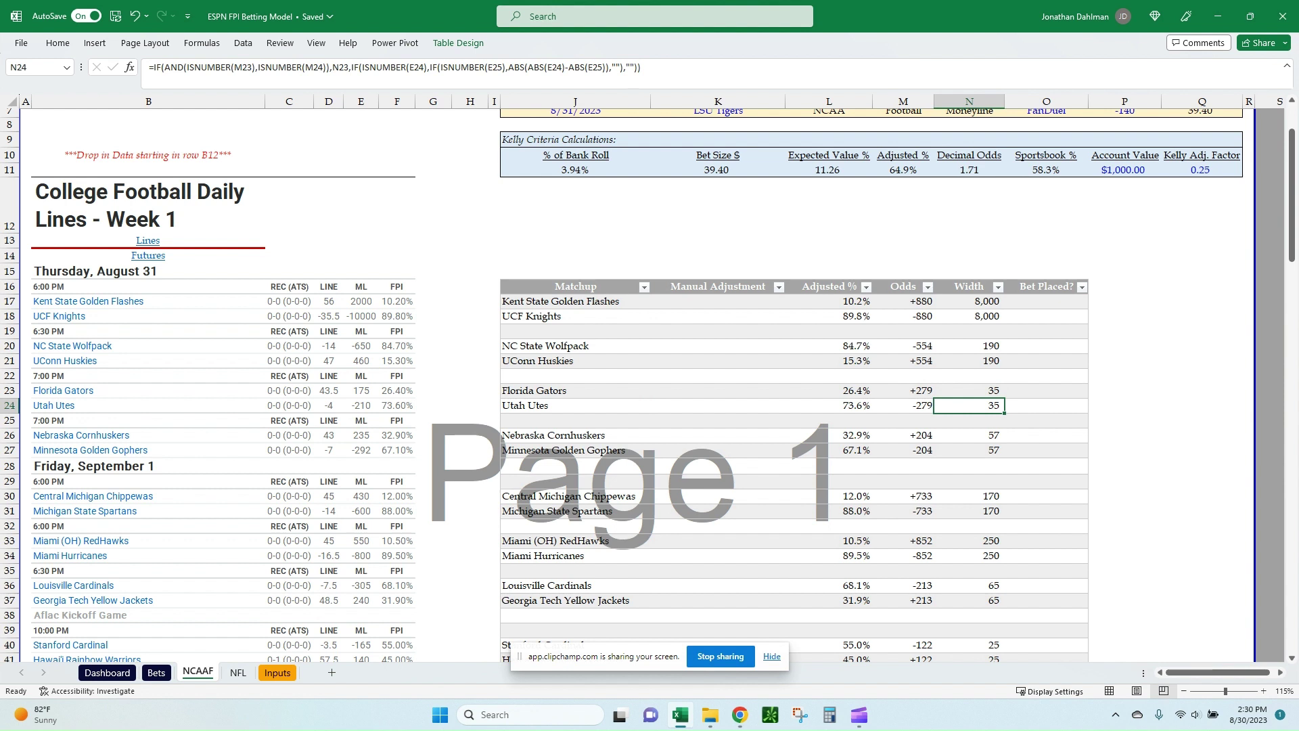
pyautogui.moveTo(575, 391); pyautogui.dragTo(969, 405)
# Examine the Nebraska Cornhuskers and Minnesota Golden Gophers matchup and its Width value in N26
pyautogui.click(575, 435)
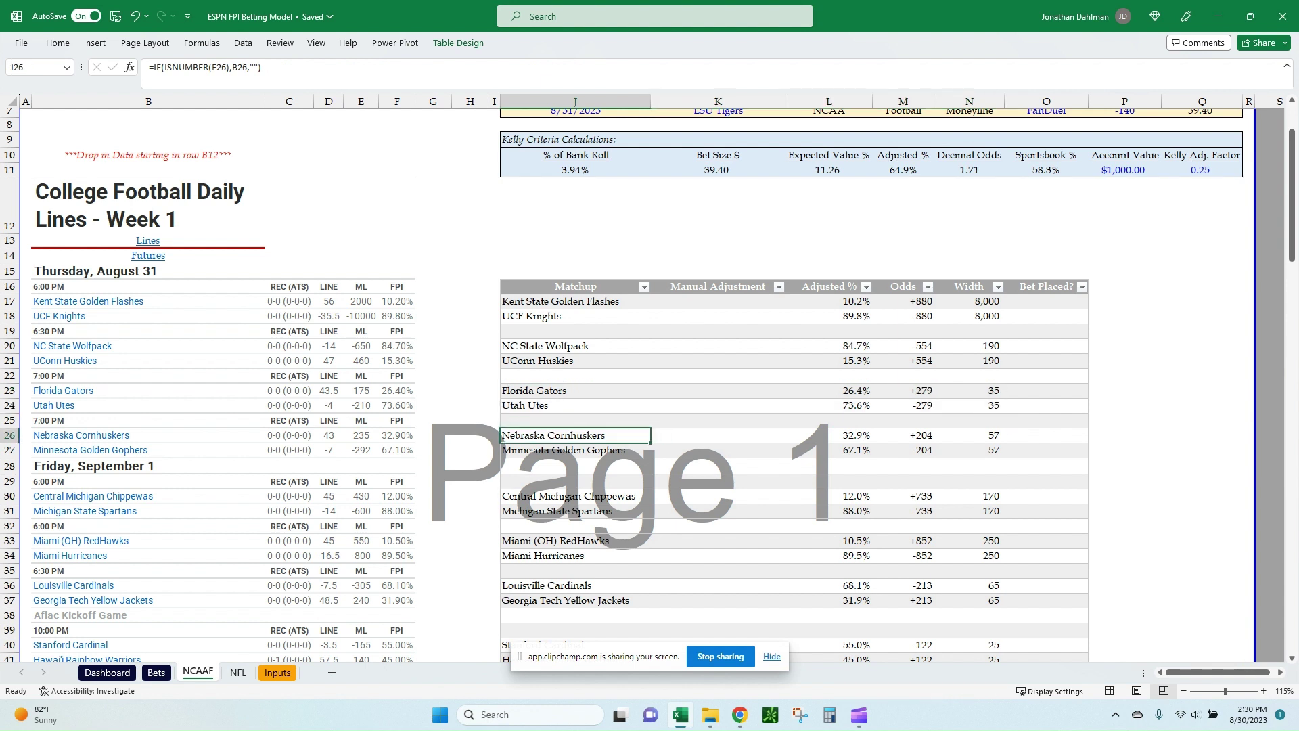
pyautogui.click(574, 450)
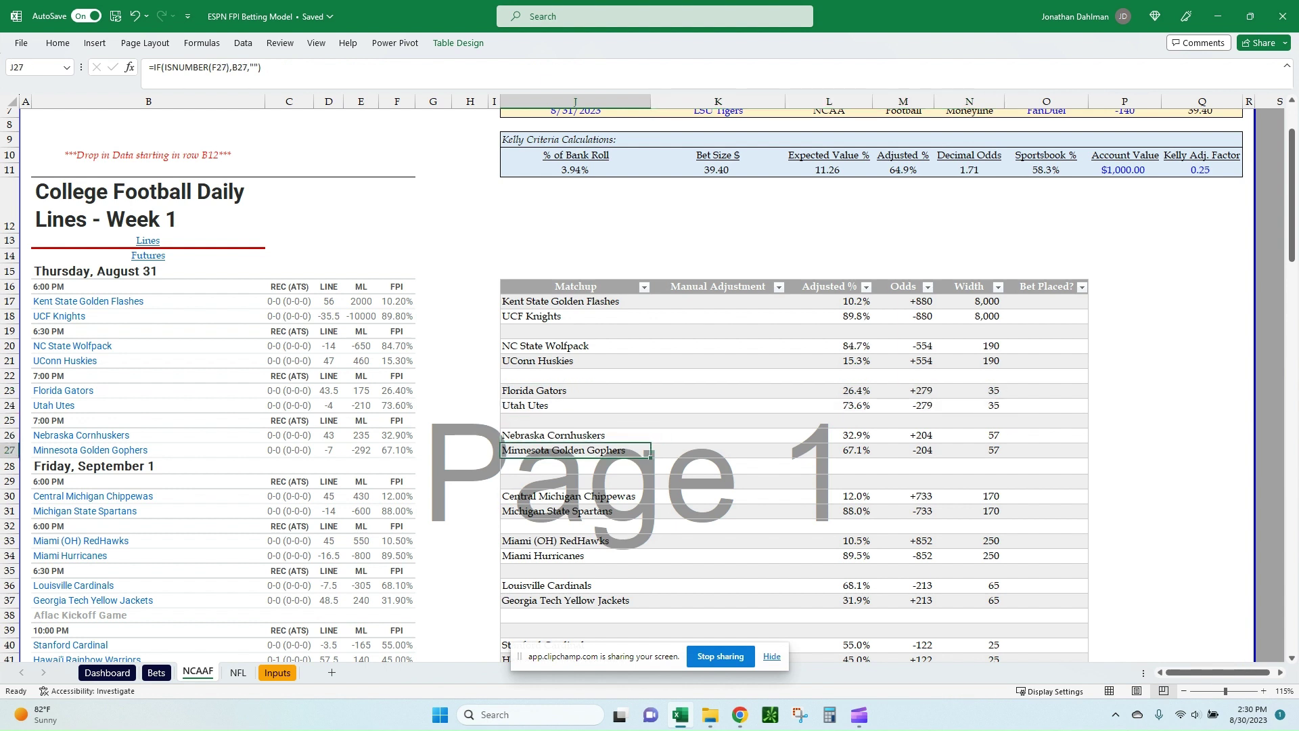
pyautogui.click(969, 435)
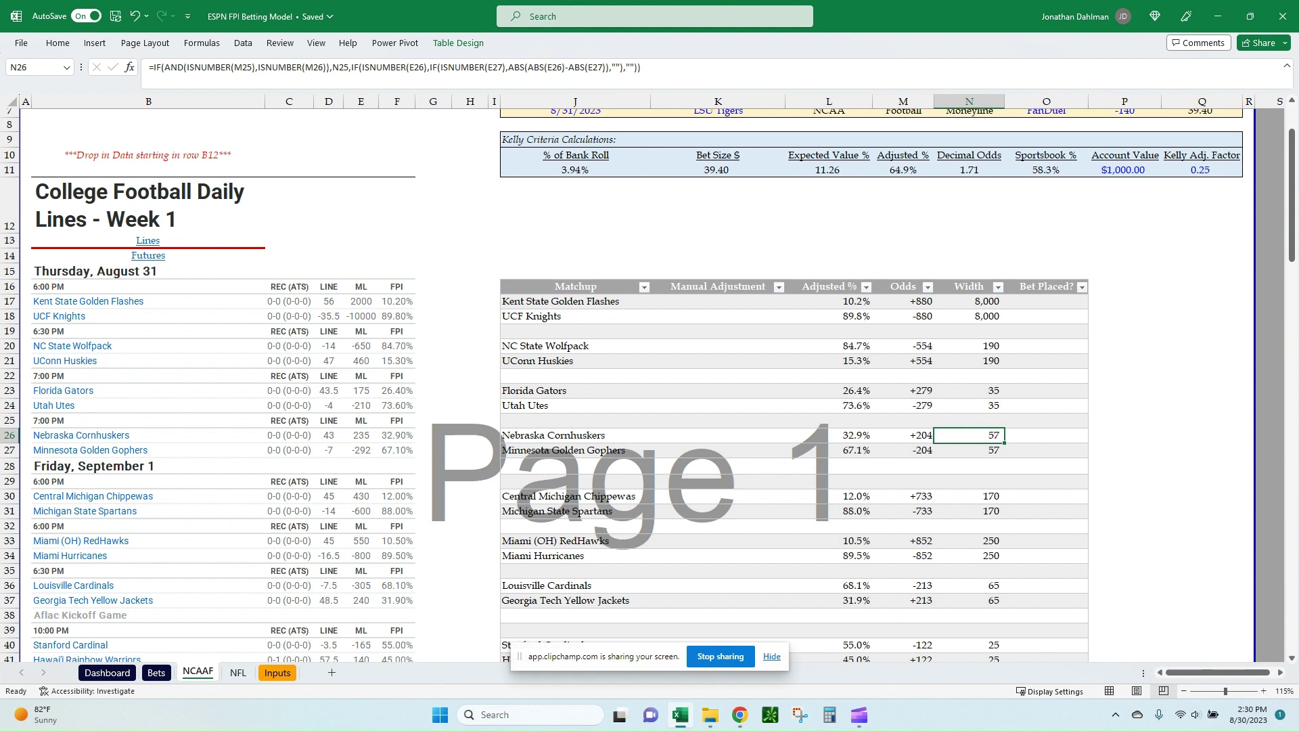
# Examine the Louisville Cardinals and Georgia Tech Yellow Jackets matchup and its Width value in N36
pyautogui.click(575, 585)
pyautogui.click(575, 600)
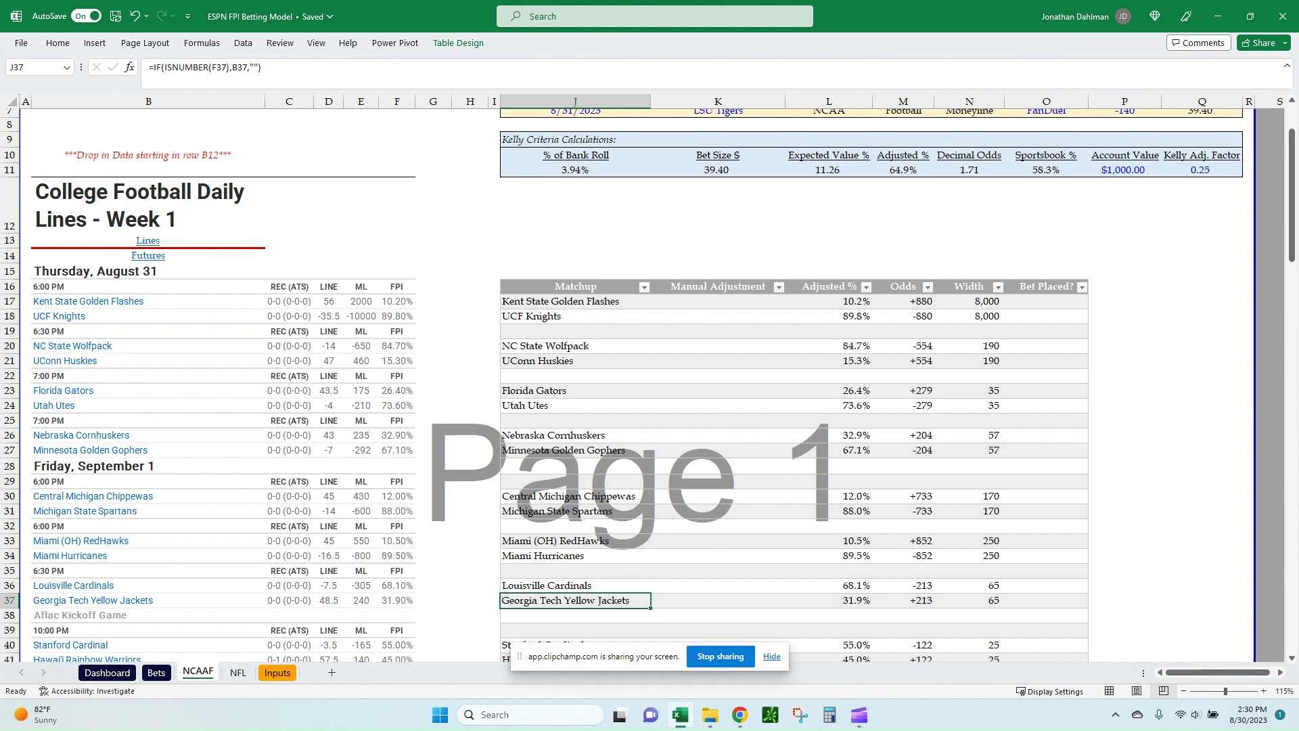
pyautogui.click(968, 586)
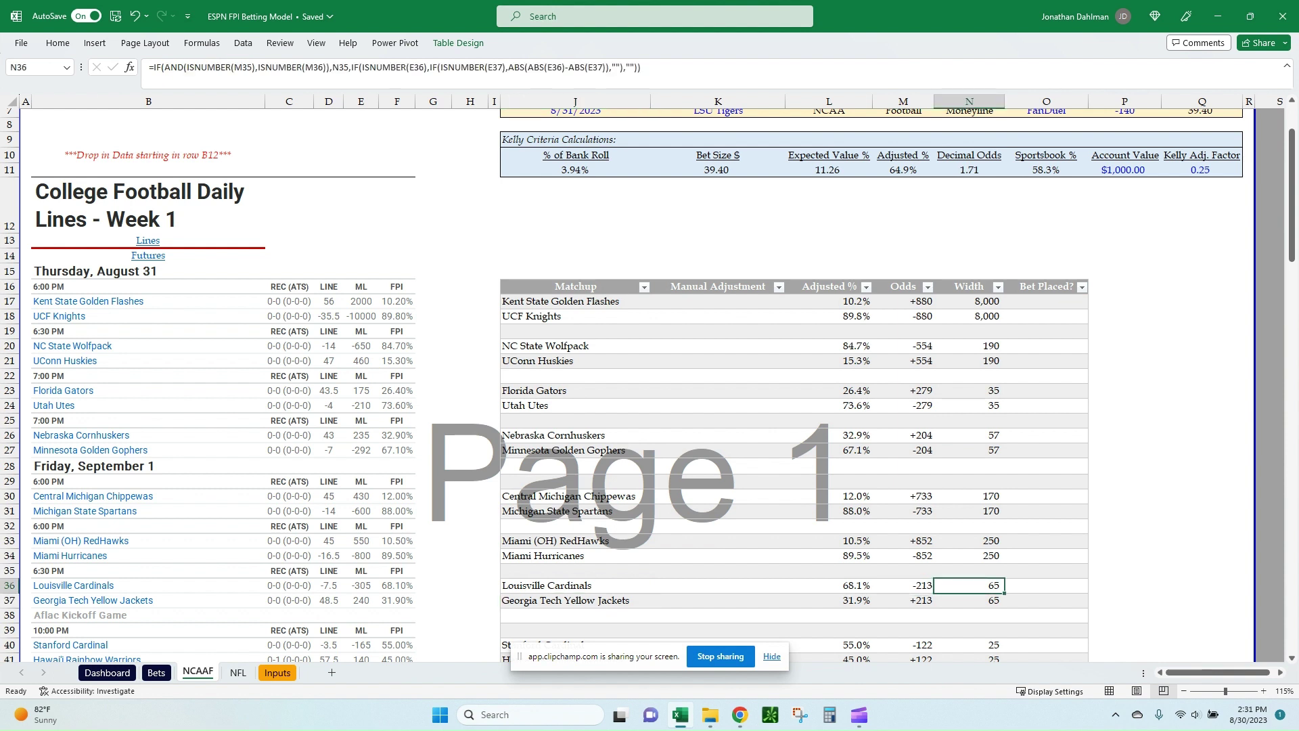
# Compare the Width values of the Kent State, Miami (OH) and Central Michigan matchups in N17, N33 and N30
pyautogui.click(968, 302)
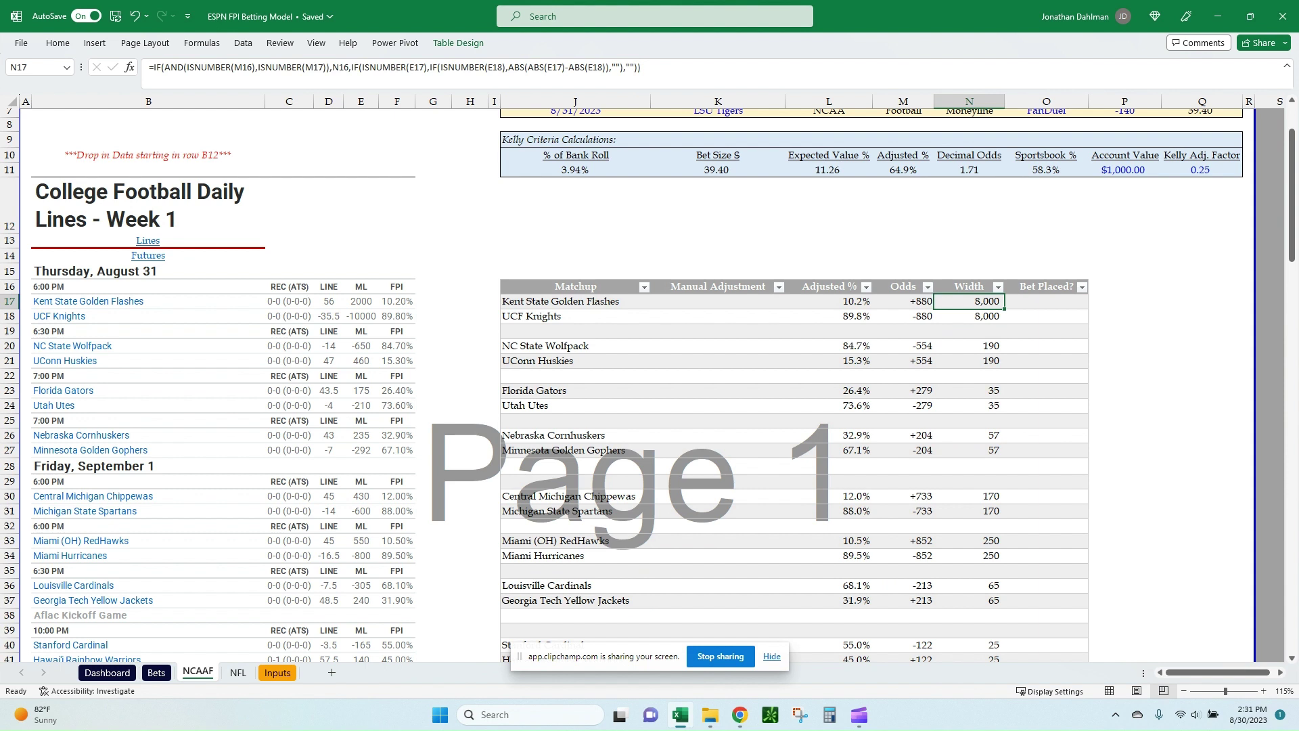
pyautogui.click(969, 541)
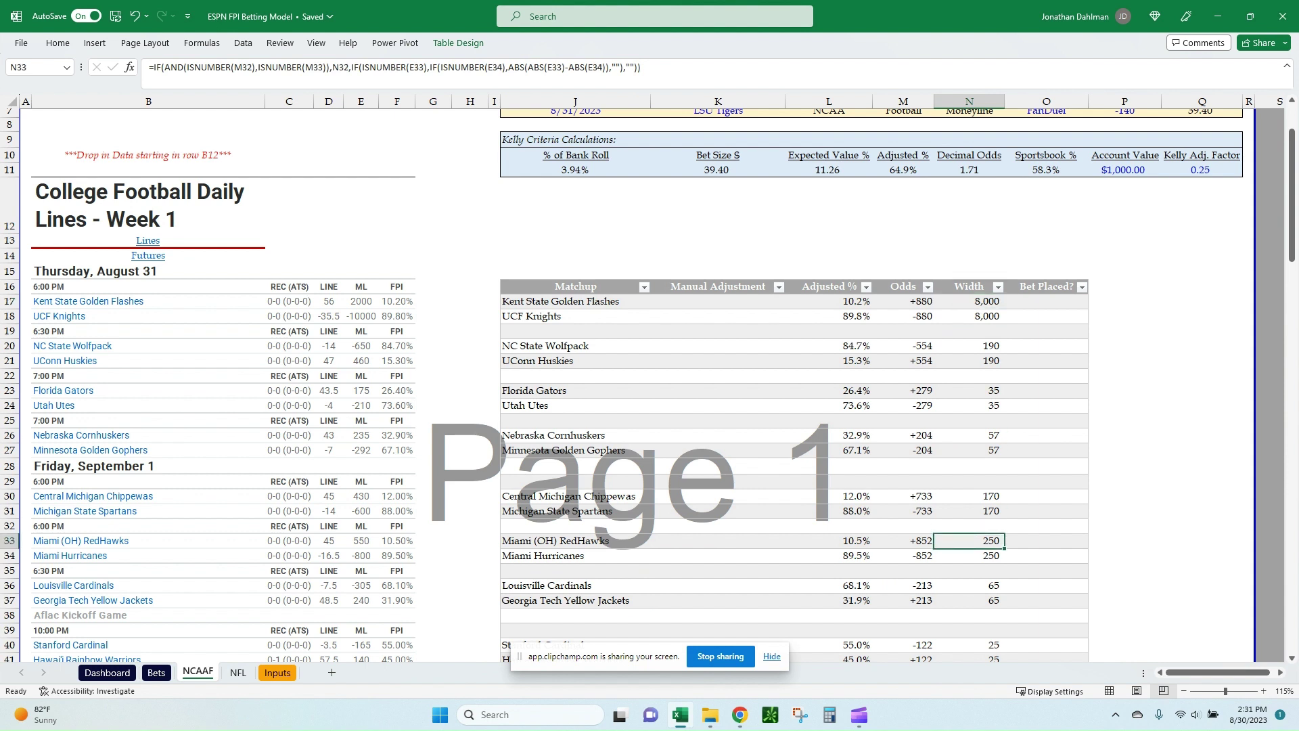
pyautogui.click(968, 496)
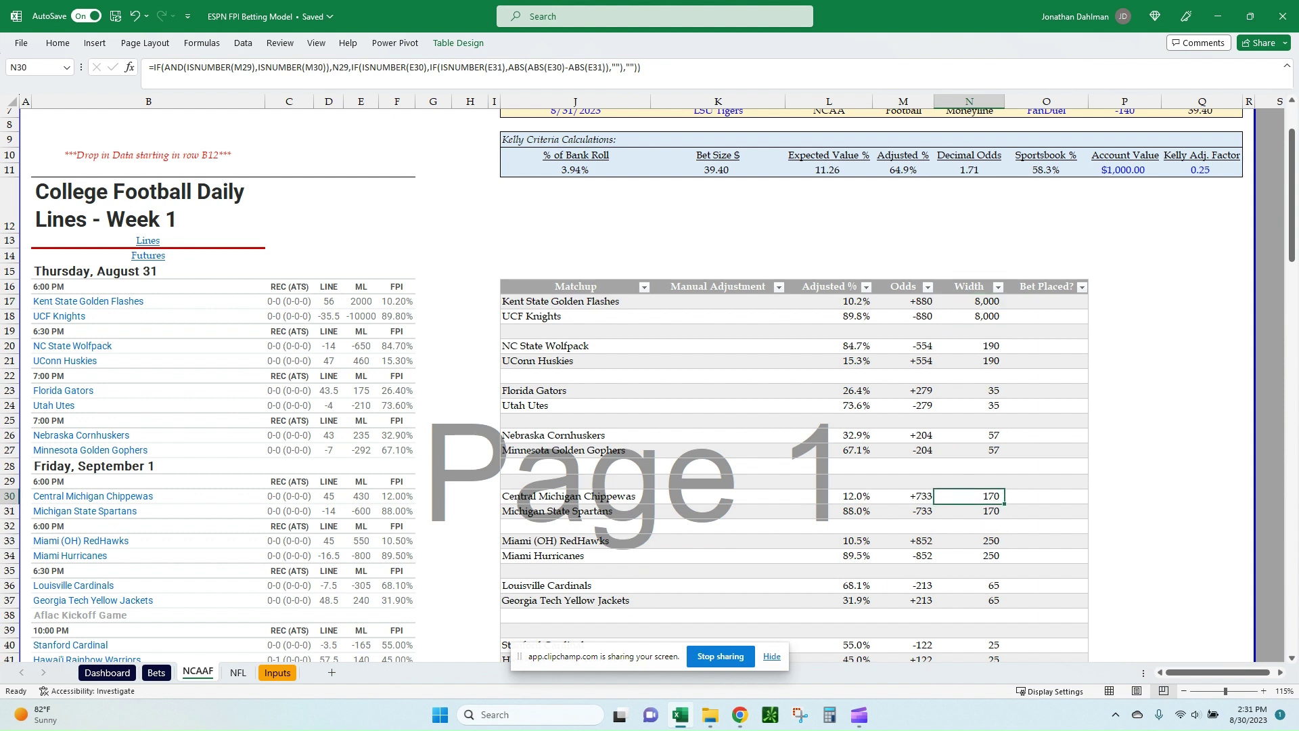
pyautogui.scroll(1, 968, 497)
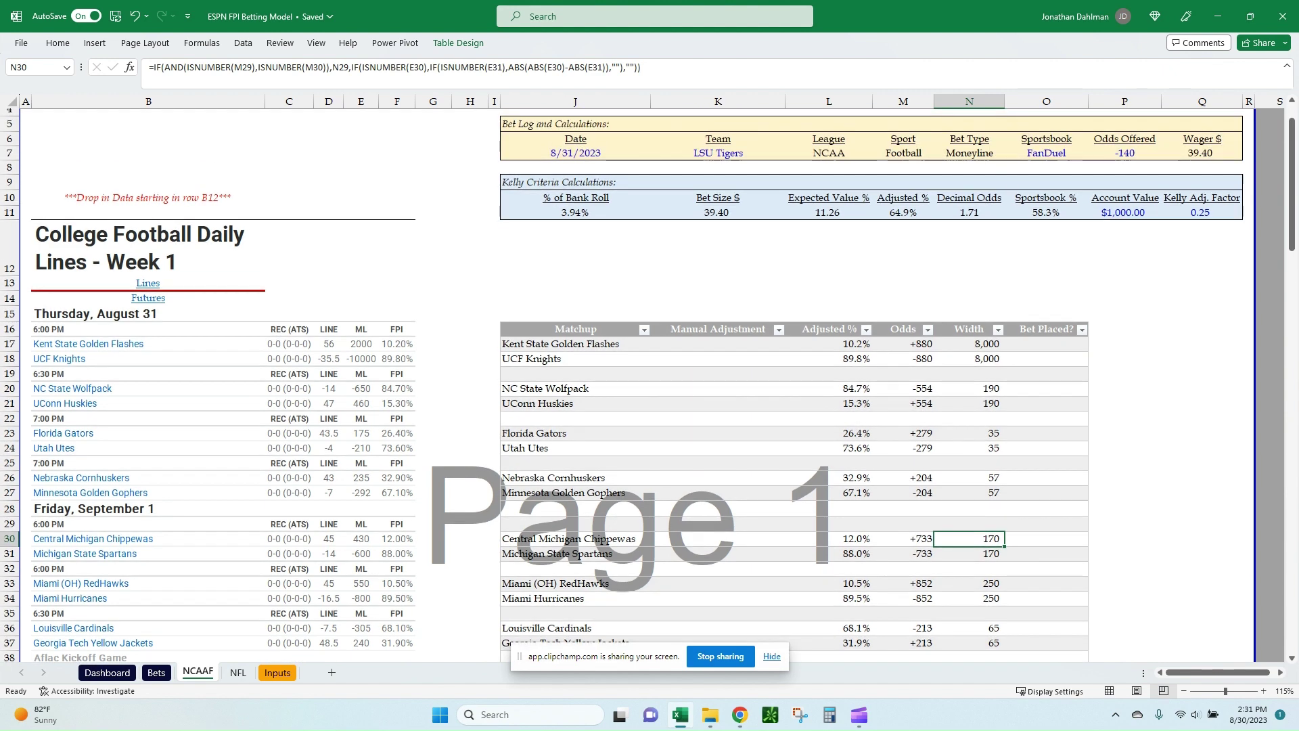
# Review the cell references in the Width formula for the Kent State Golden Flashes in N17
pyautogui.click(969, 344)
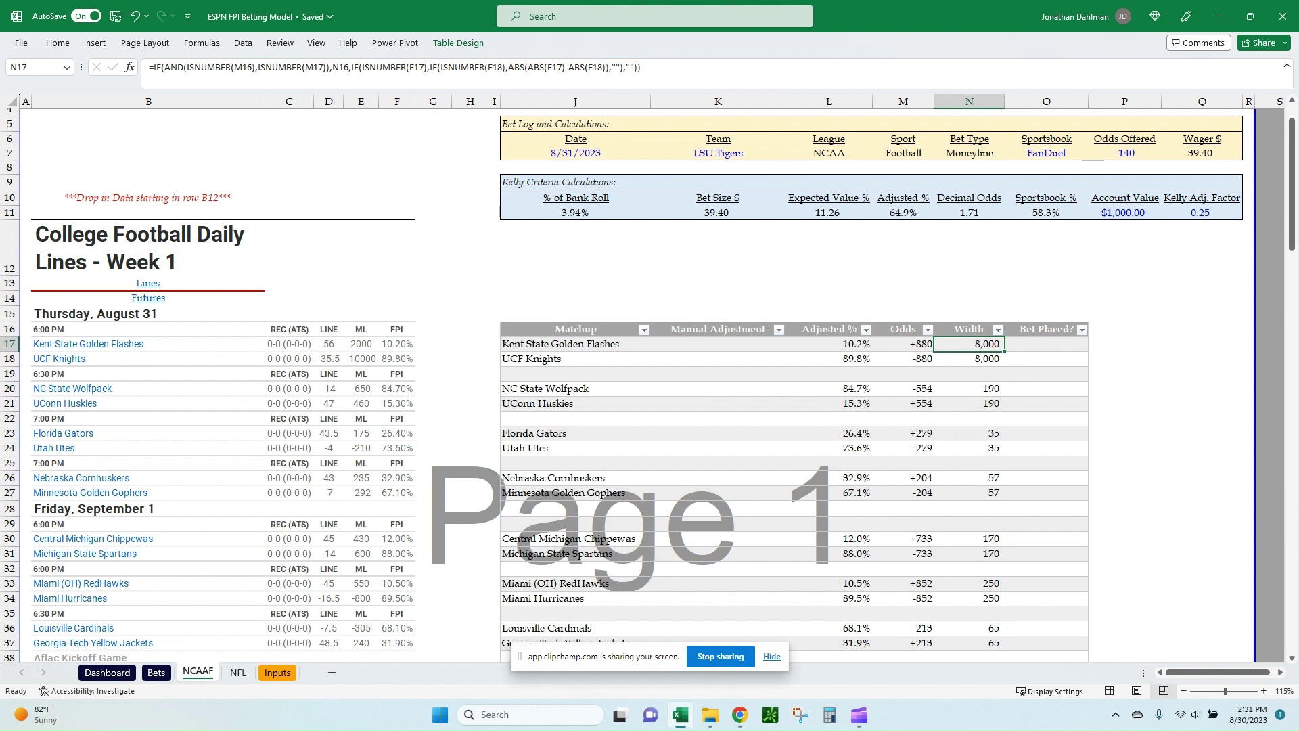
pyautogui.press('F2')
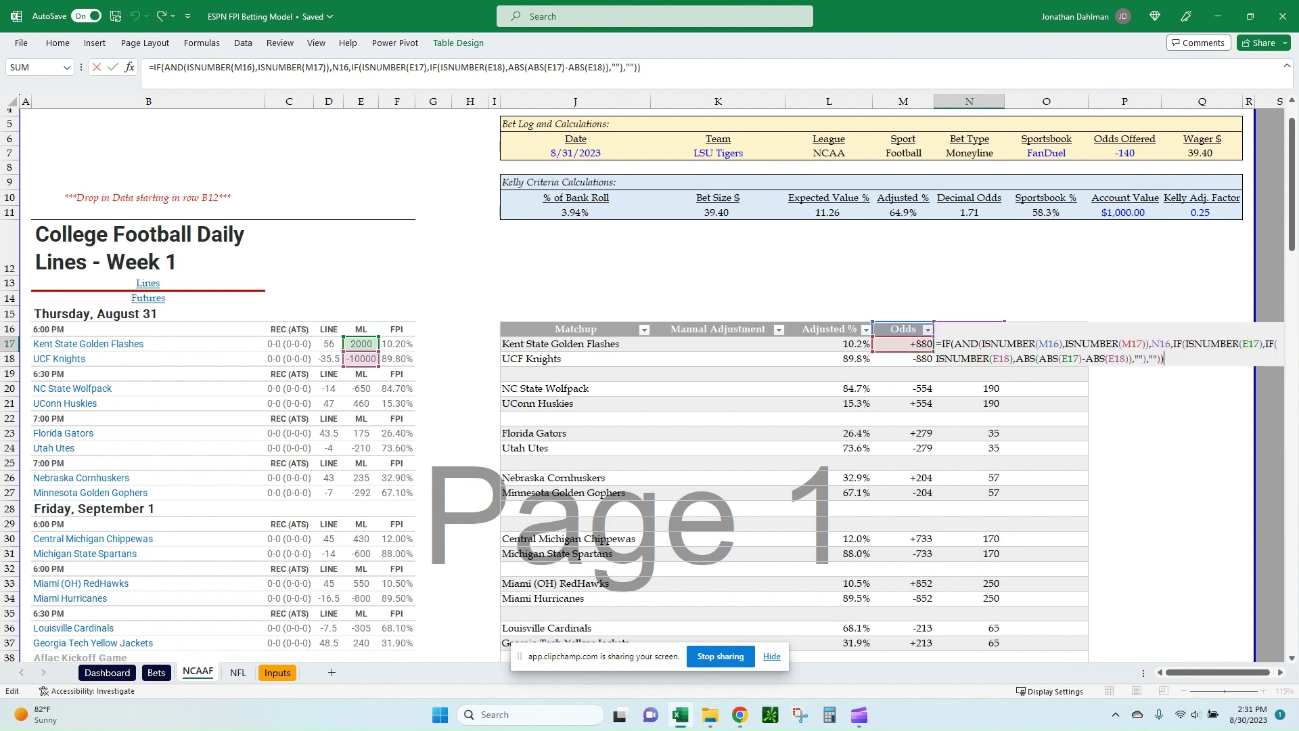
pyautogui.hotkey('ctrl', 'Return')
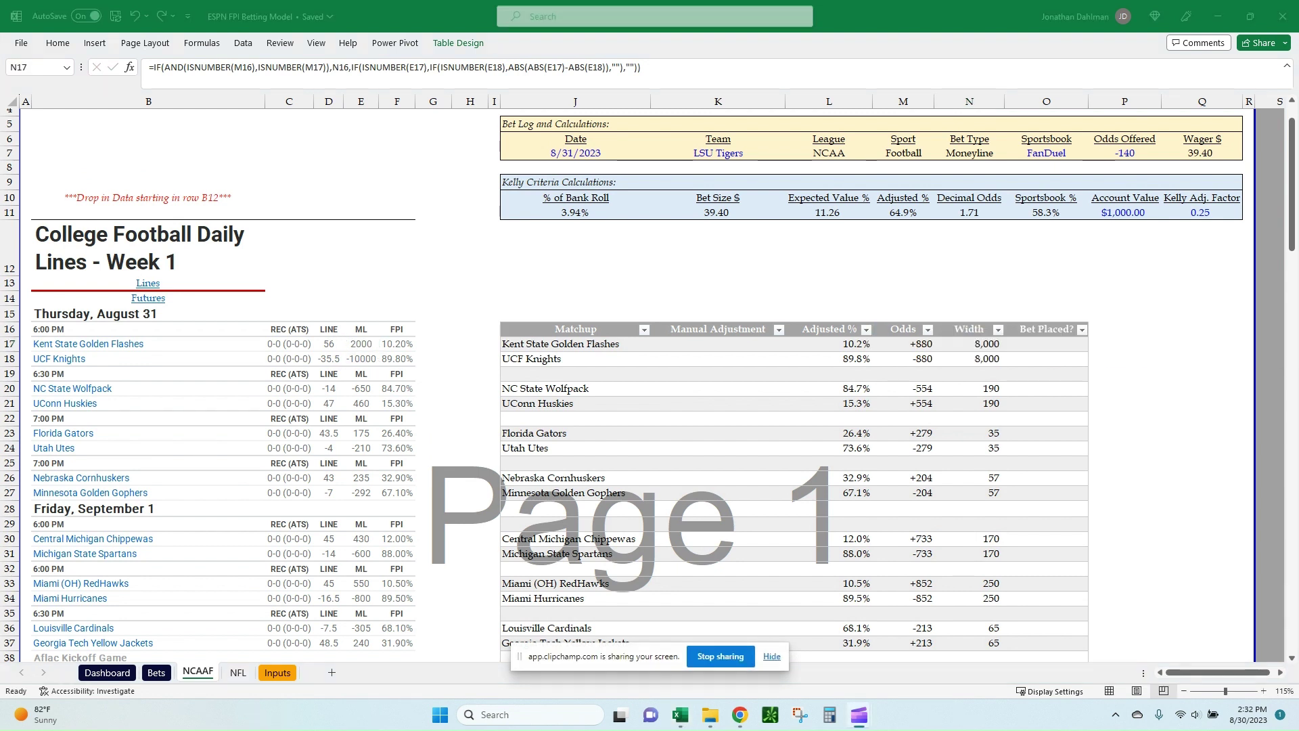
pyautogui.hotkey('alt', 'Tab')
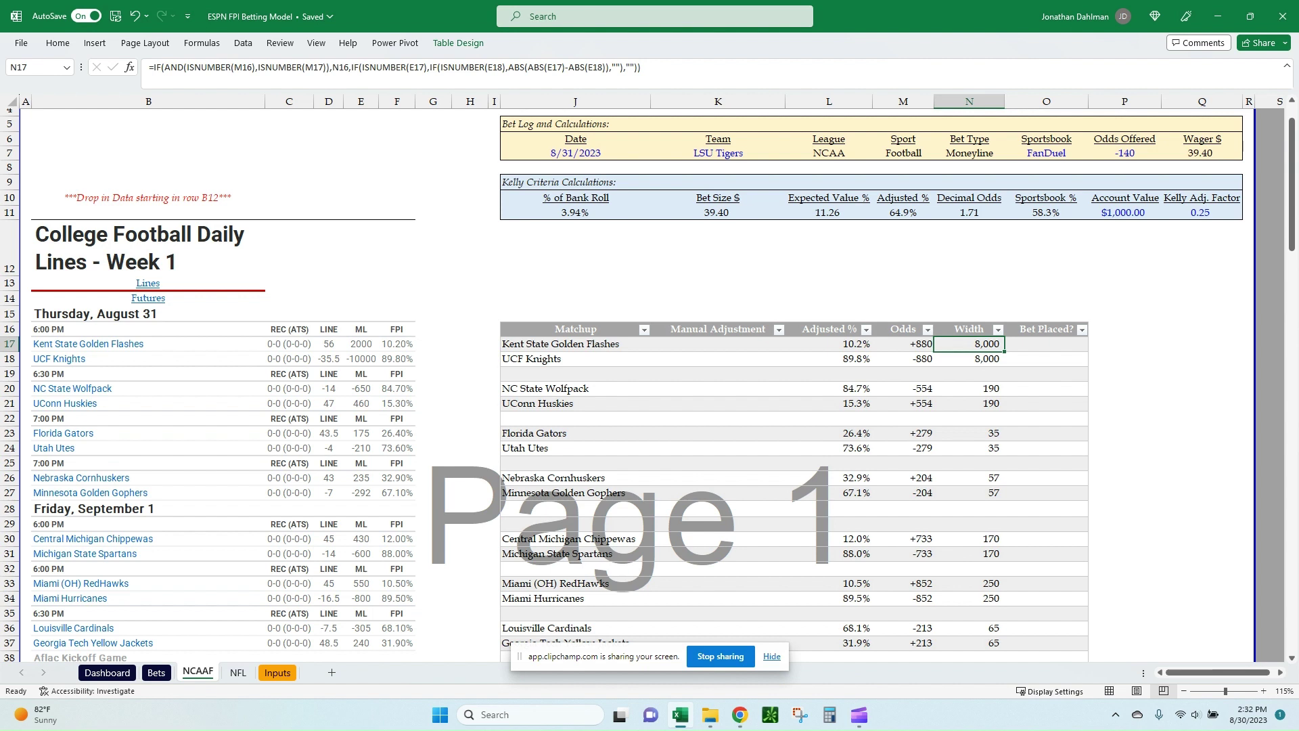
# Examine the Odds and Width cells of the Kent State and UCF matchup in rows 17 and 18 and the Width cells just below
pyautogui.click(969, 359)
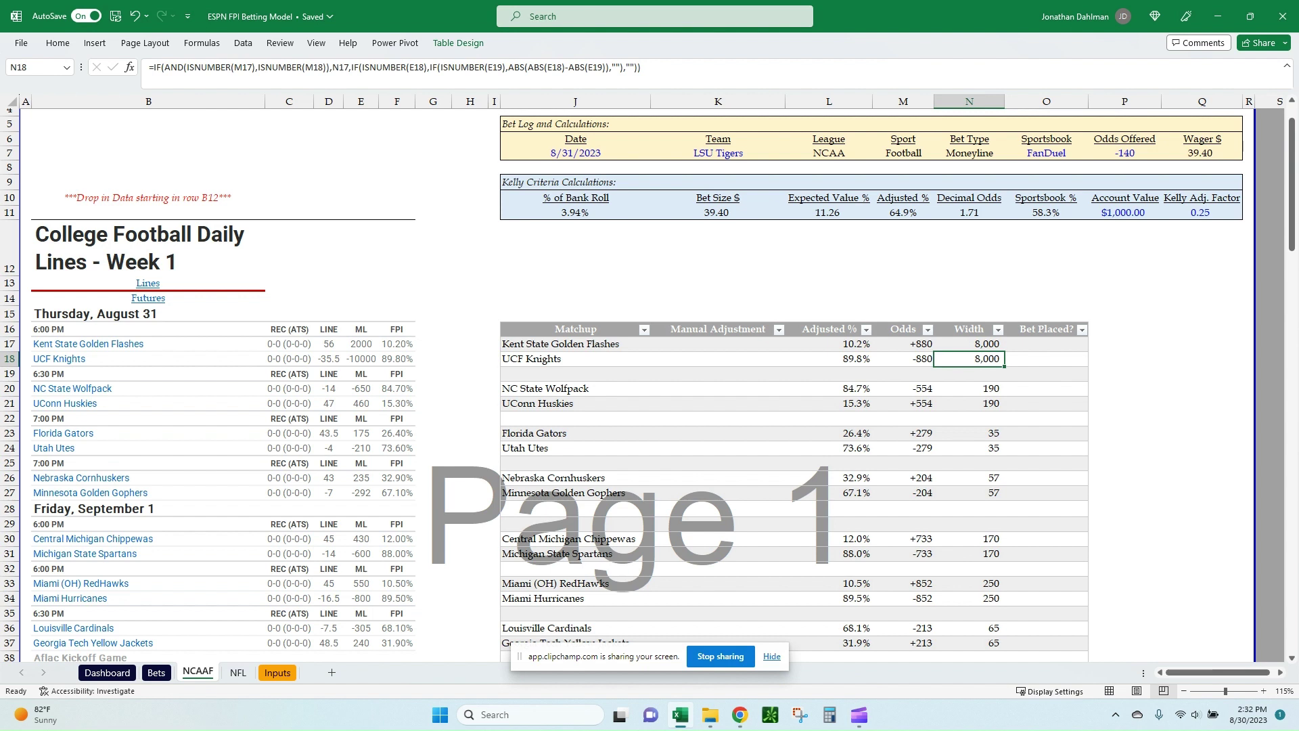
pyautogui.press('Left')
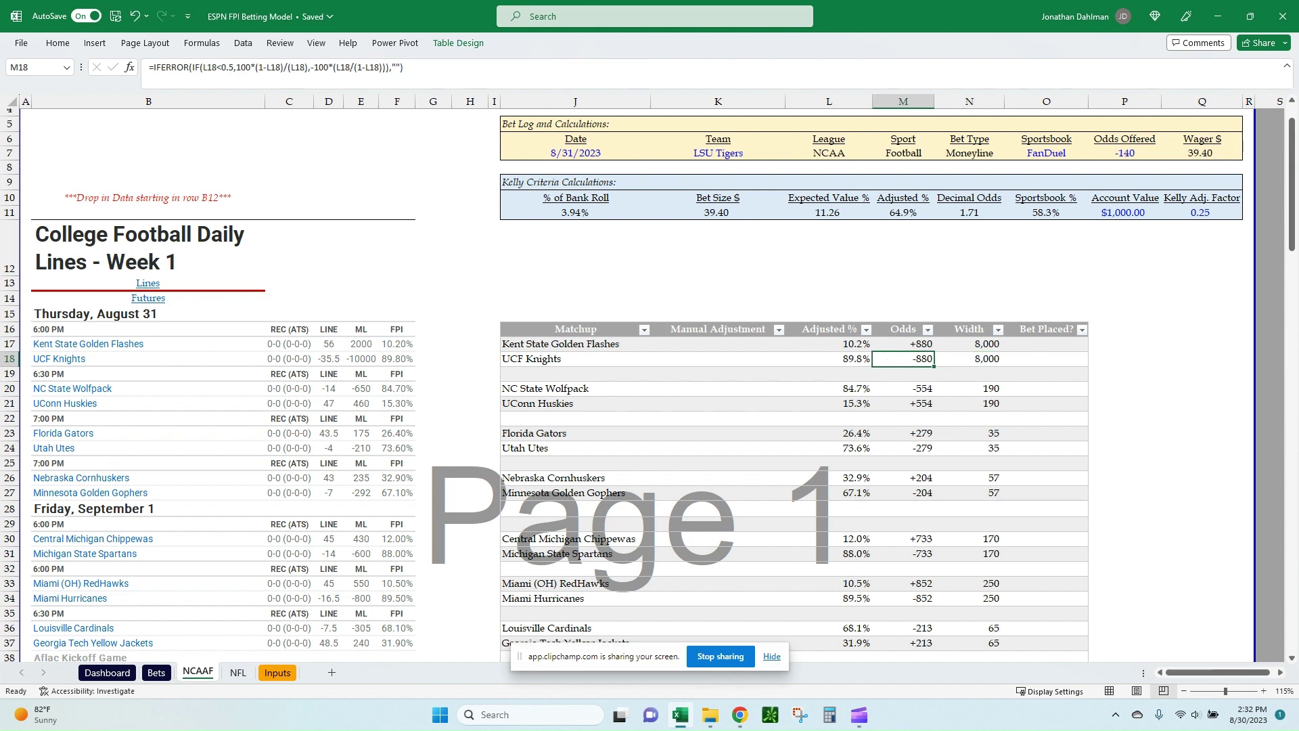
pyautogui.press('Up')
pyautogui.press('Down')
pyautogui.press('Right')
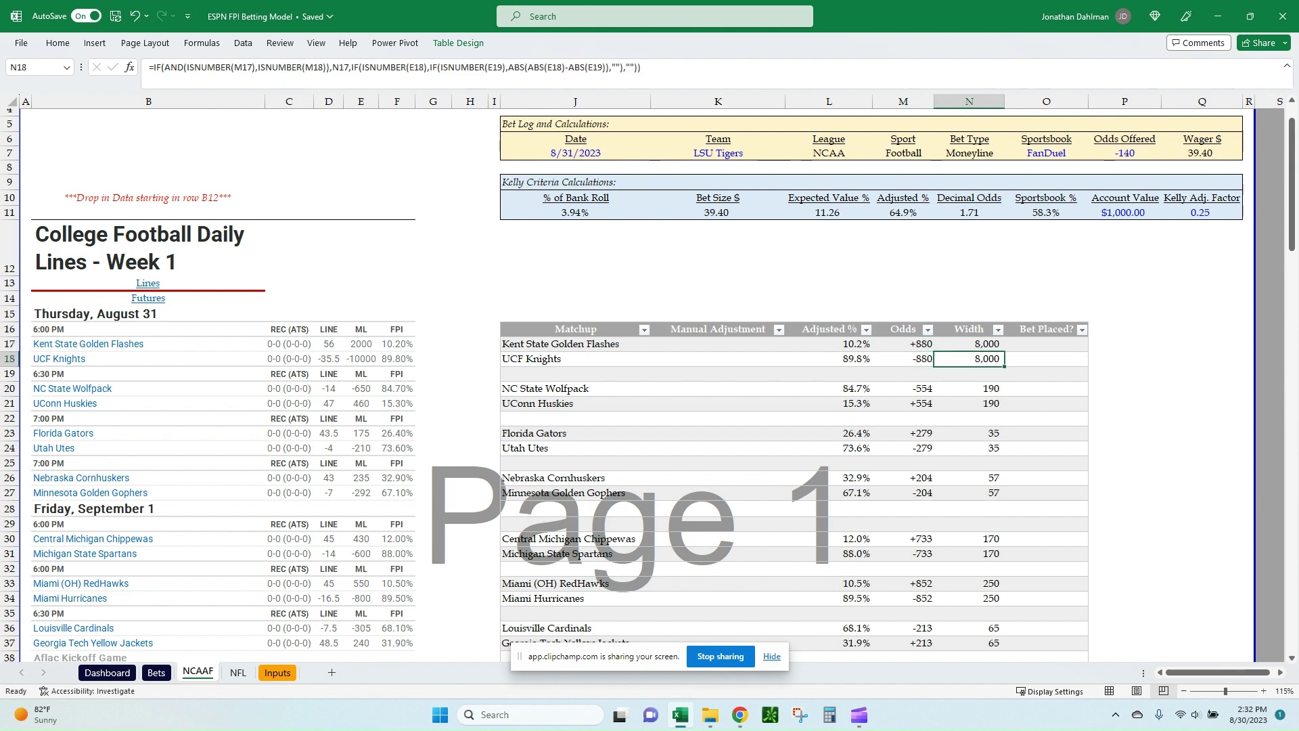
pyautogui.press('Down')
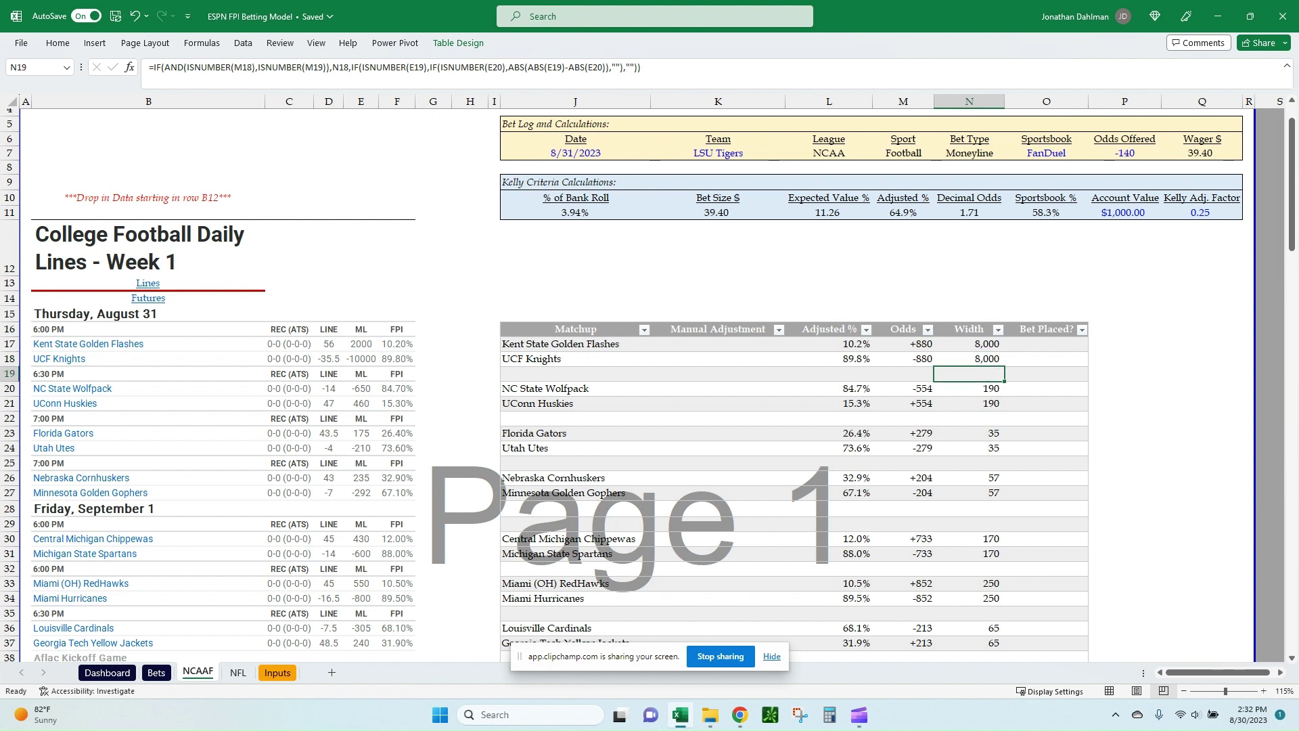
pyautogui.press('Down')
pyautogui.press('Up')
pyautogui.press('Up')
pyautogui.press('Up')
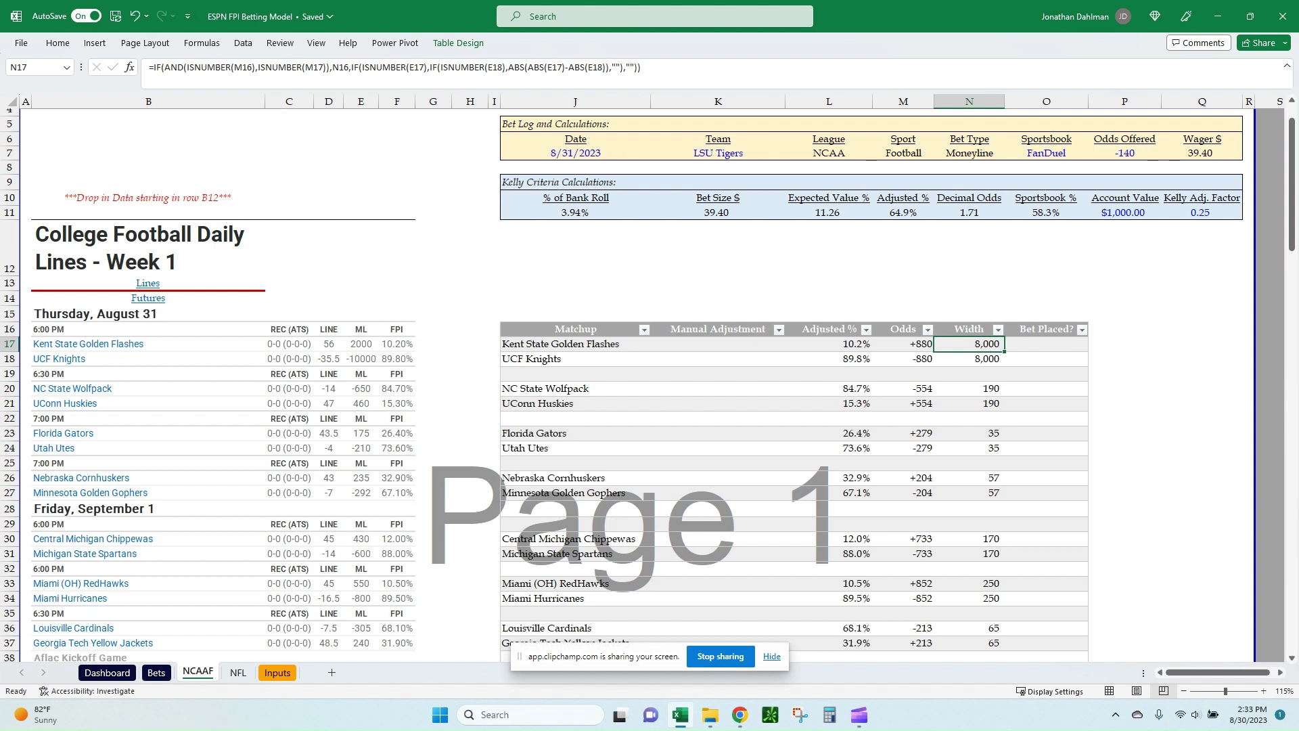
# View the available Bet Placed? choices for the Kent State Golden Flashes in O17 without selecting one
pyautogui.click(1046, 344)
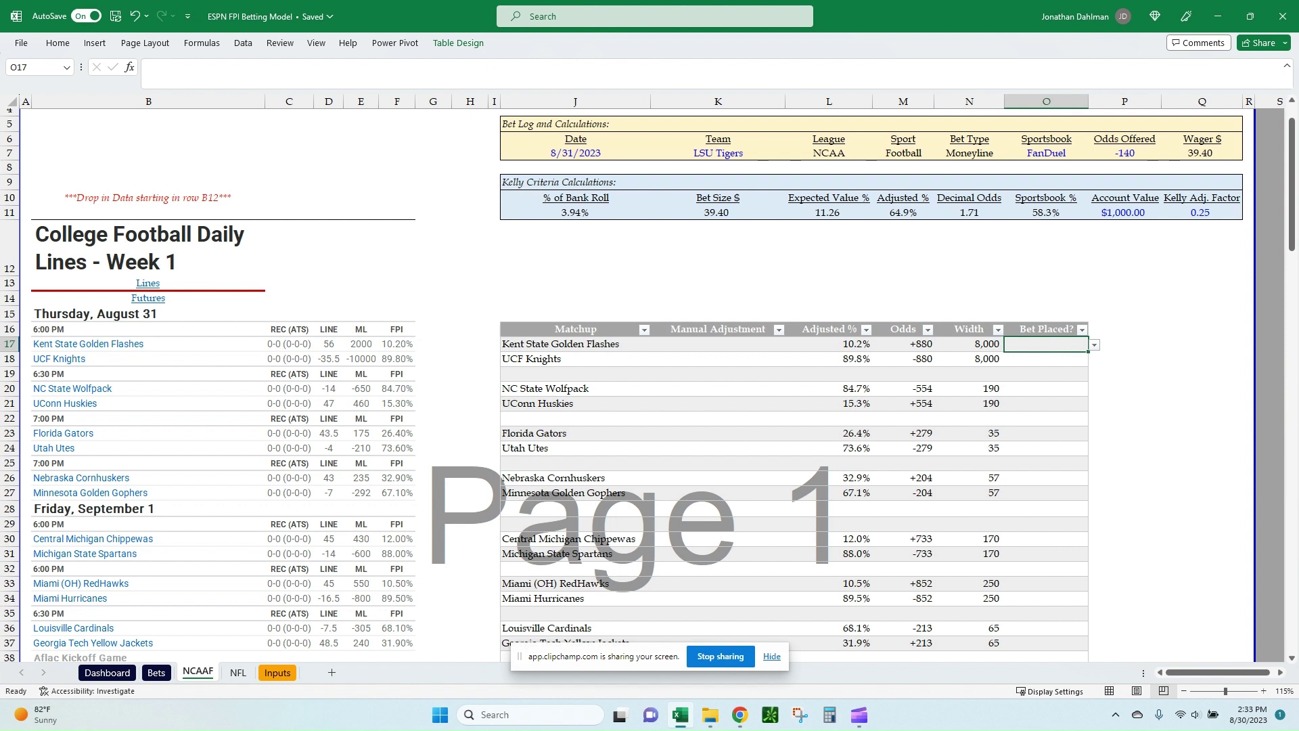
pyautogui.click(1094, 345)
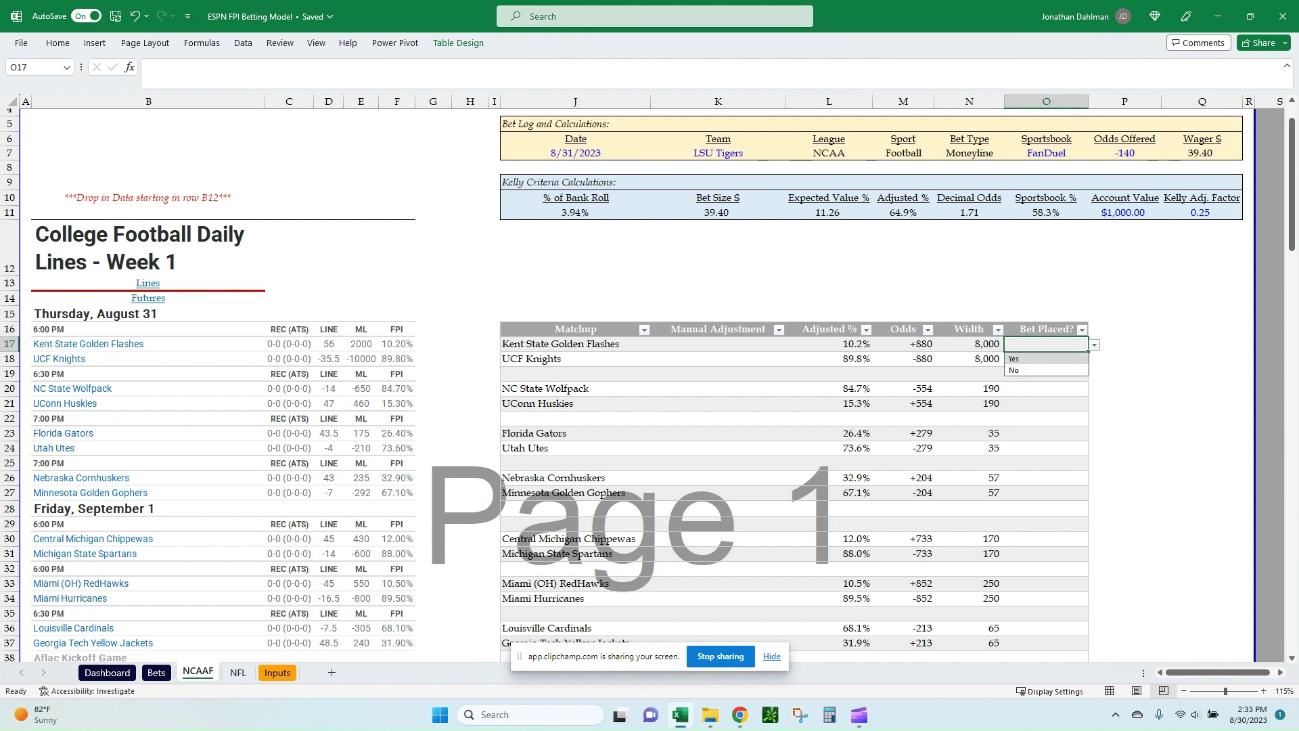
pyautogui.click(1124, 329)
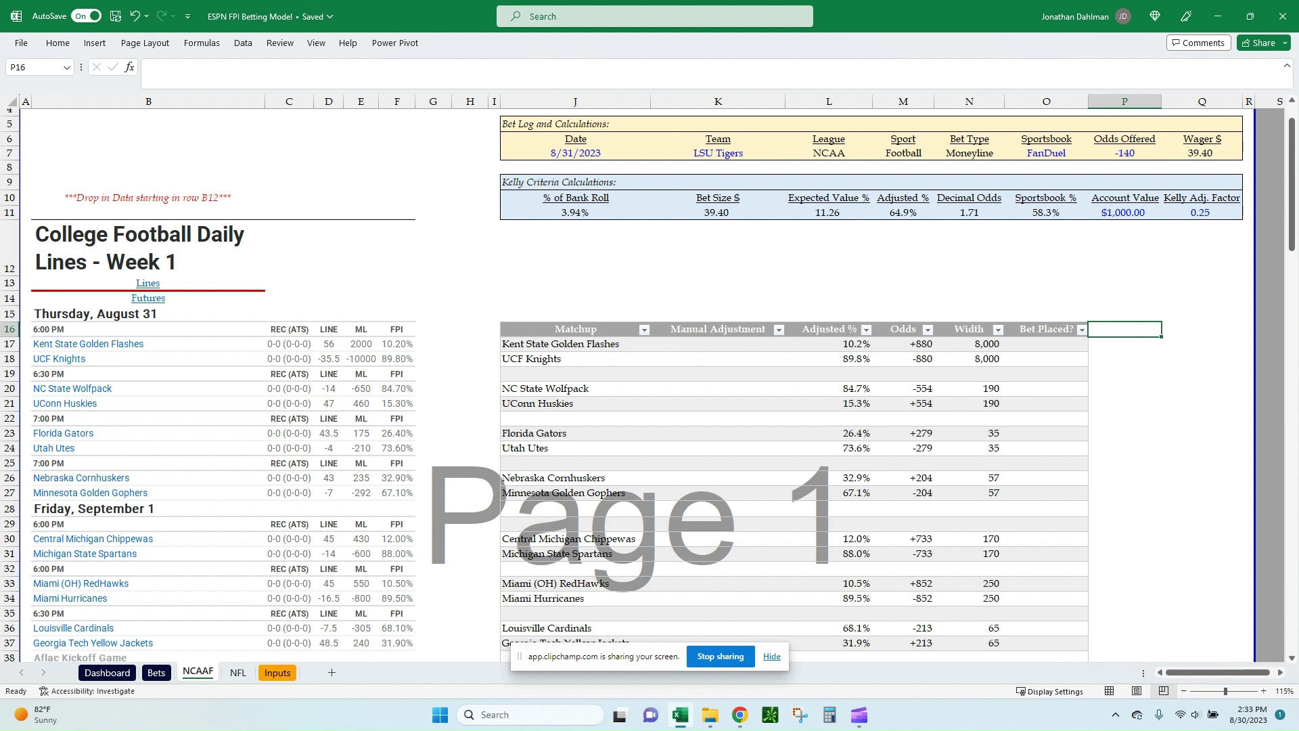
pyautogui.click(1046, 345)
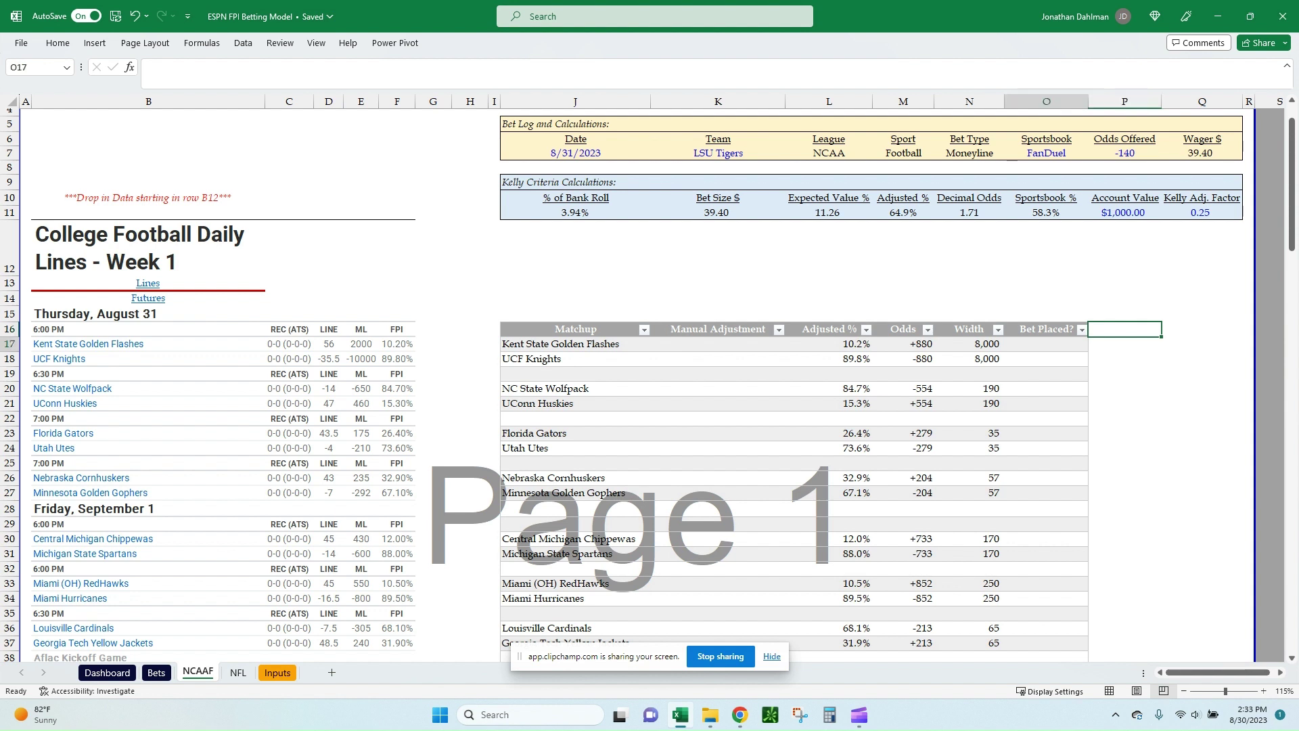
# Set Bet Placed? to Yes for the Utah Utes in O24
pyautogui.click(1045, 449)
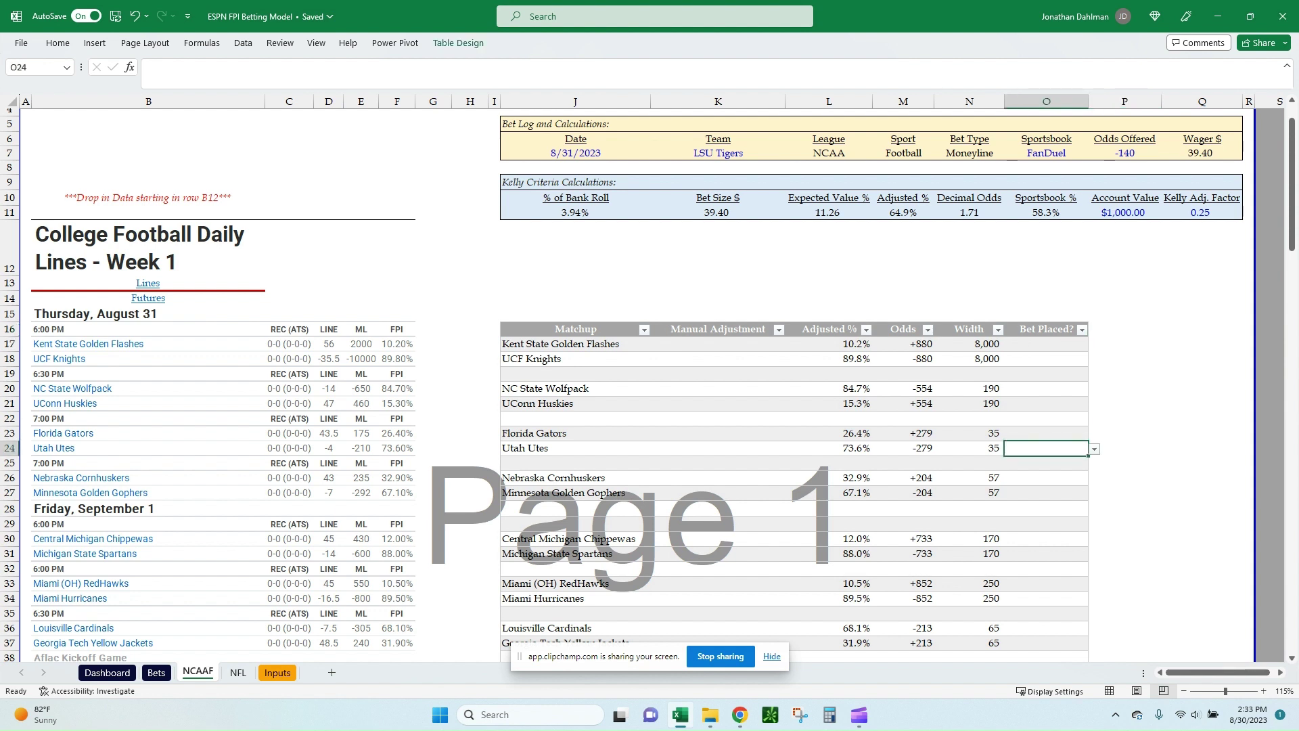
pyautogui.click(1093, 449)
pyautogui.click(1046, 461)
pyautogui.click(1046, 404)
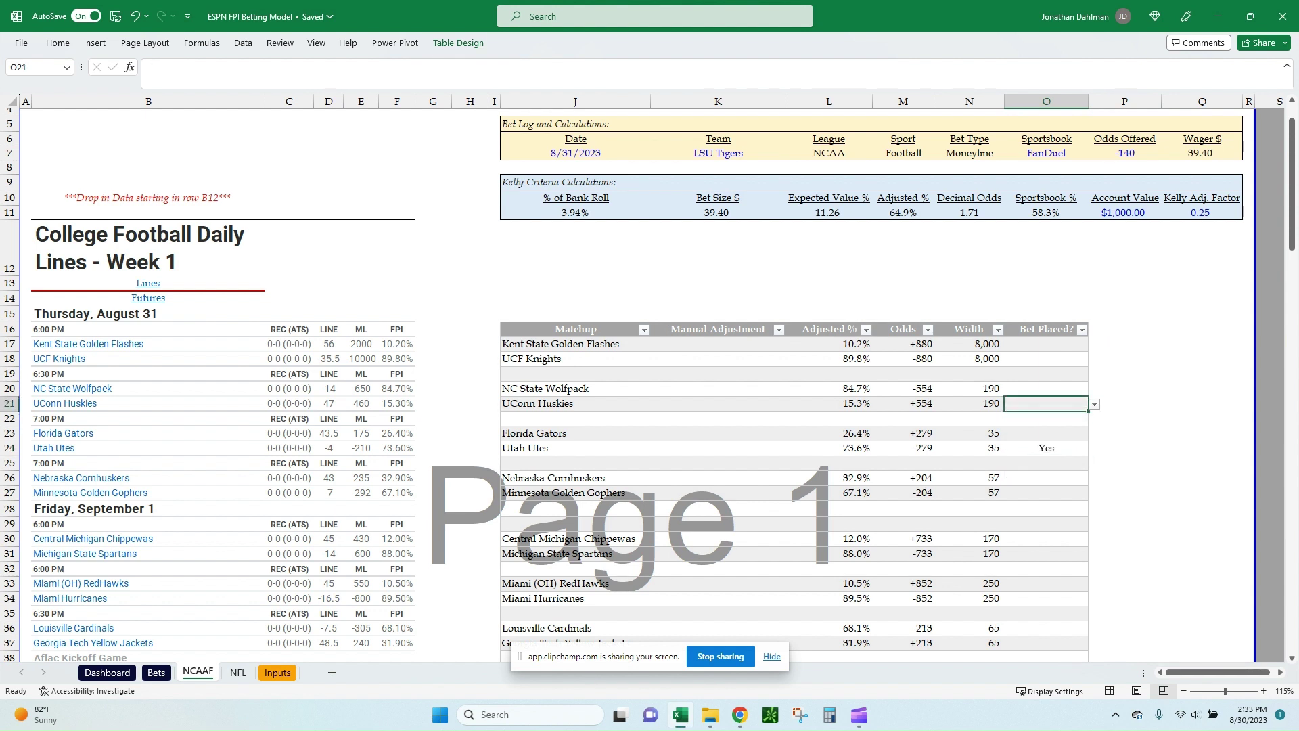
pyautogui.click(1046, 449)
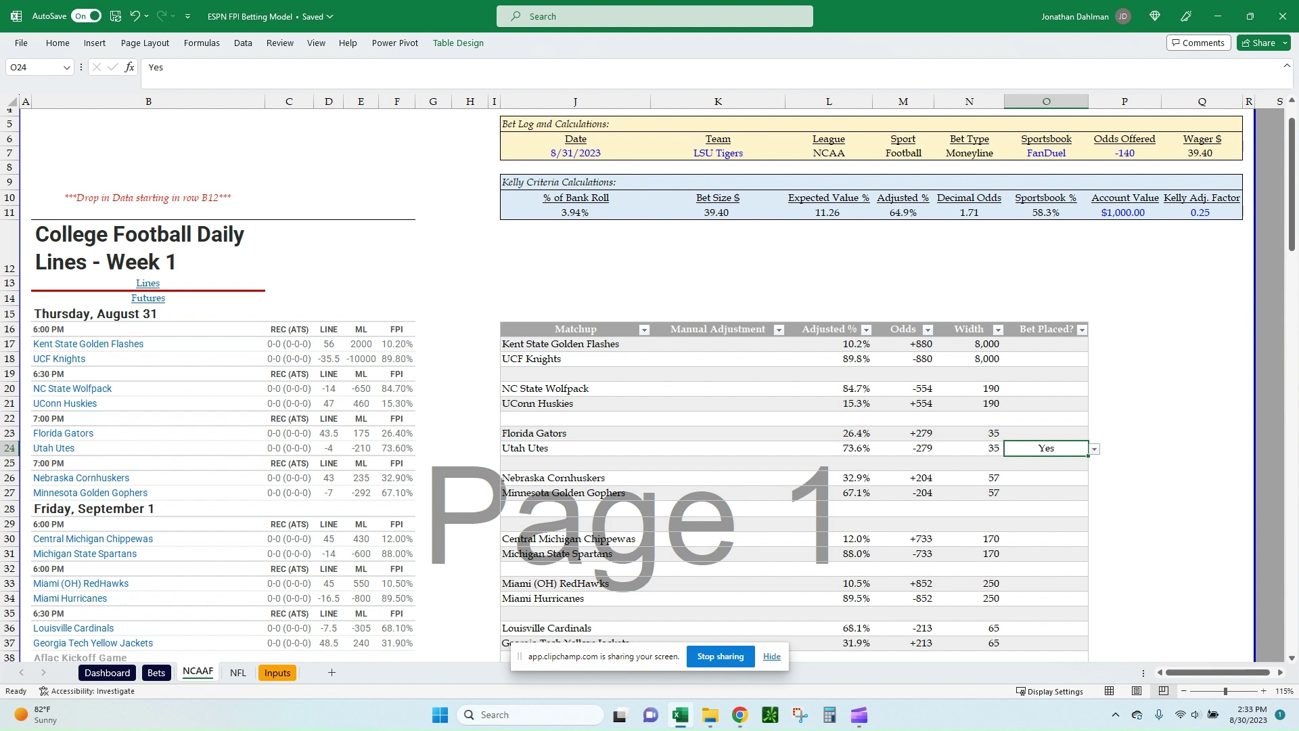
# Try filtering the Yes entries out of the Bet Placed? column, leaving the filter unapplied
pyautogui.click(1046, 478)
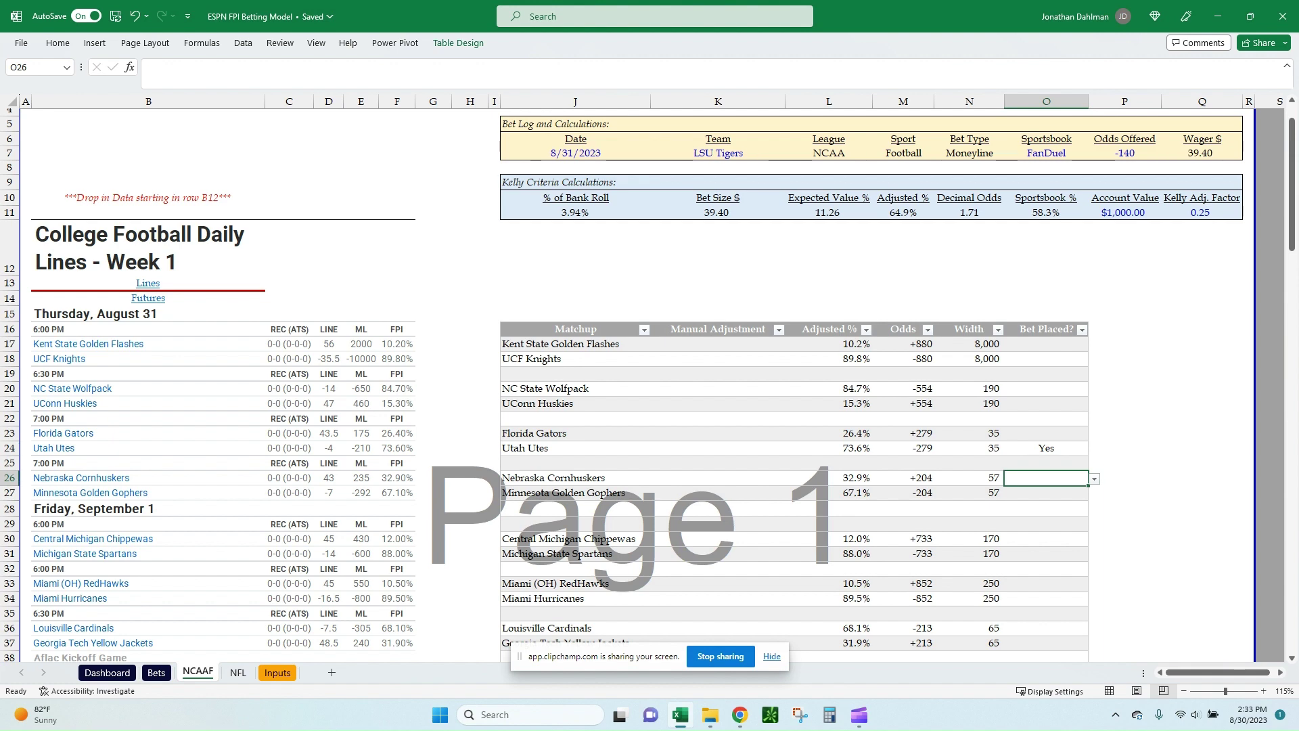
pyautogui.scroll(-2, 1046, 478)
pyautogui.scroll(1, 649, 385)
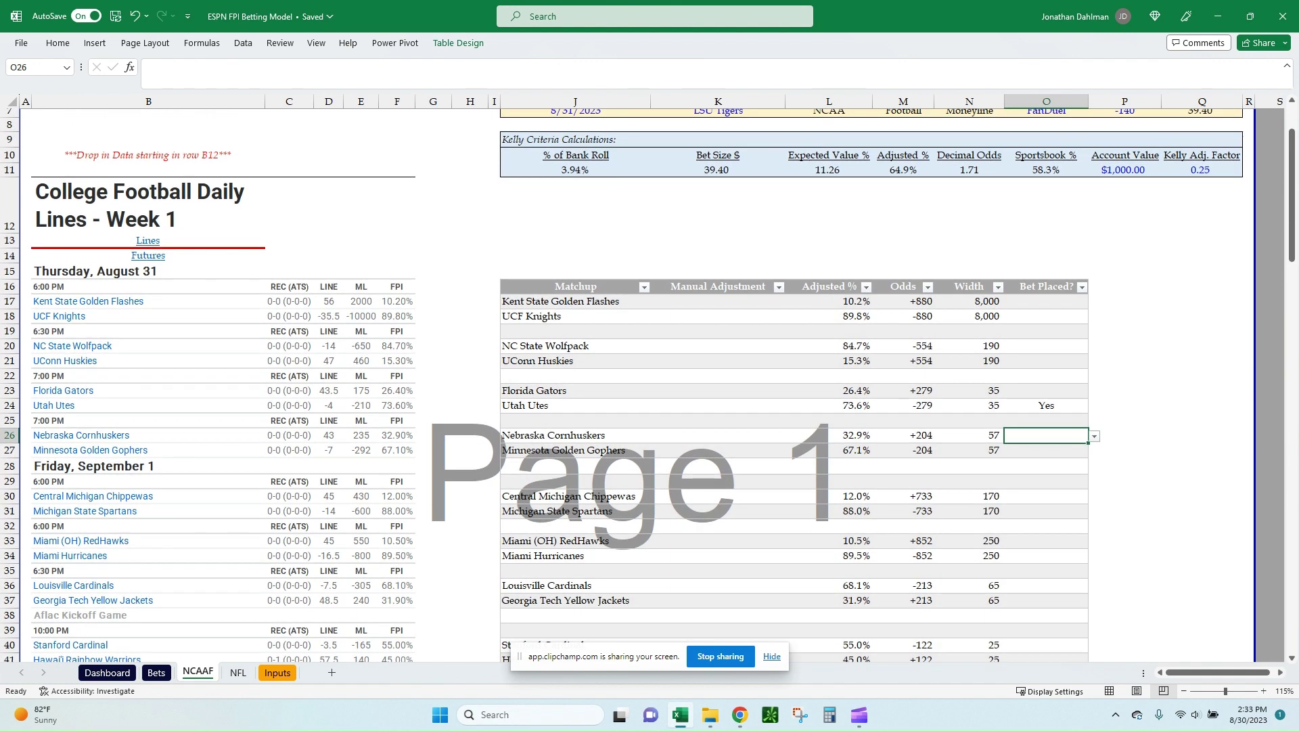
pyautogui.hotkey('alt', 'Down')
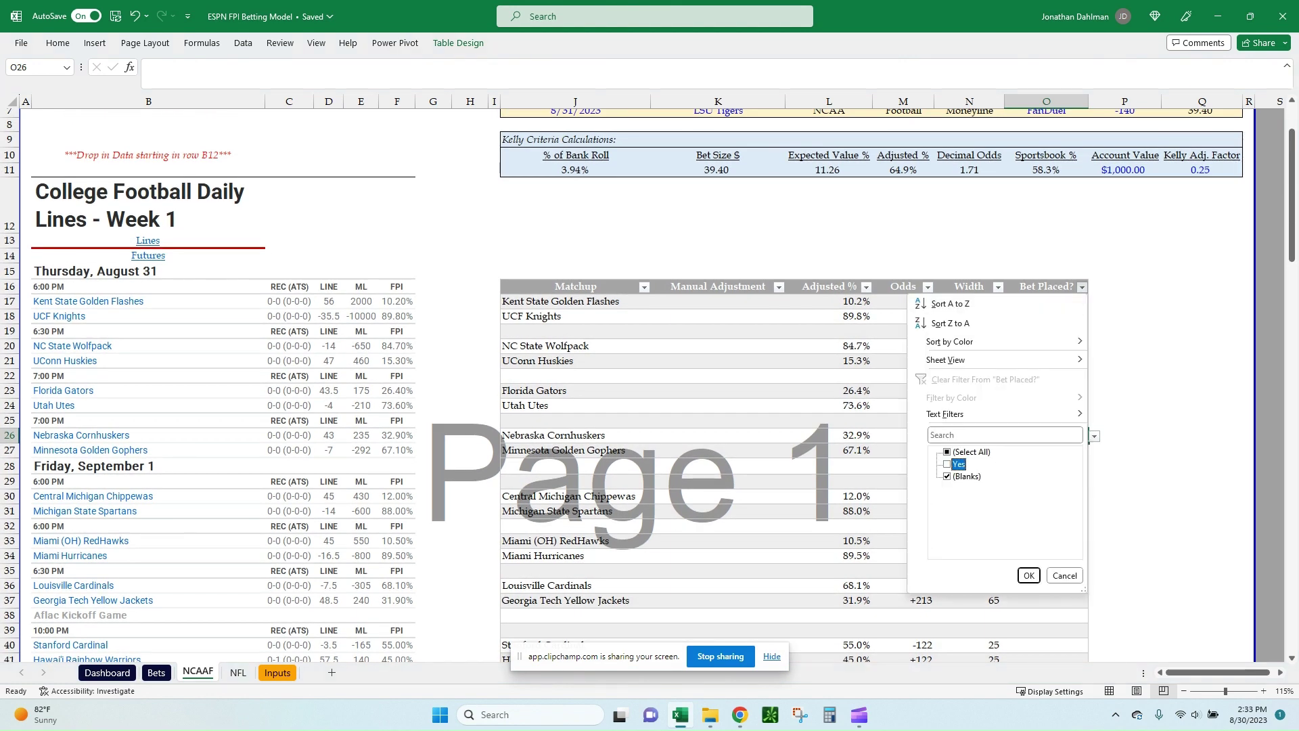
pyautogui.click(1064, 575)
# Clear the Utah Utes' Bet Placed? entry in O24
pyautogui.click(1045, 406)
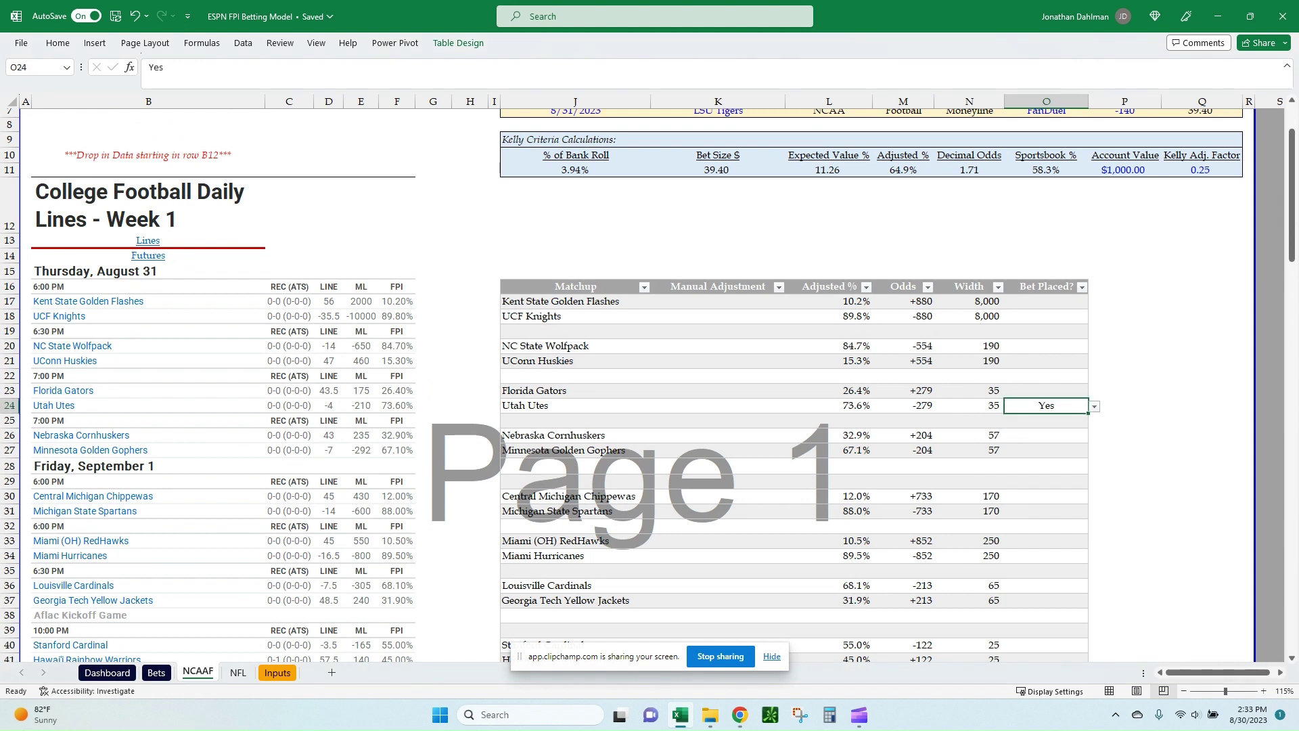
pyautogui.press('Delete')
pyautogui.press('Up')
pyautogui.press('Up')
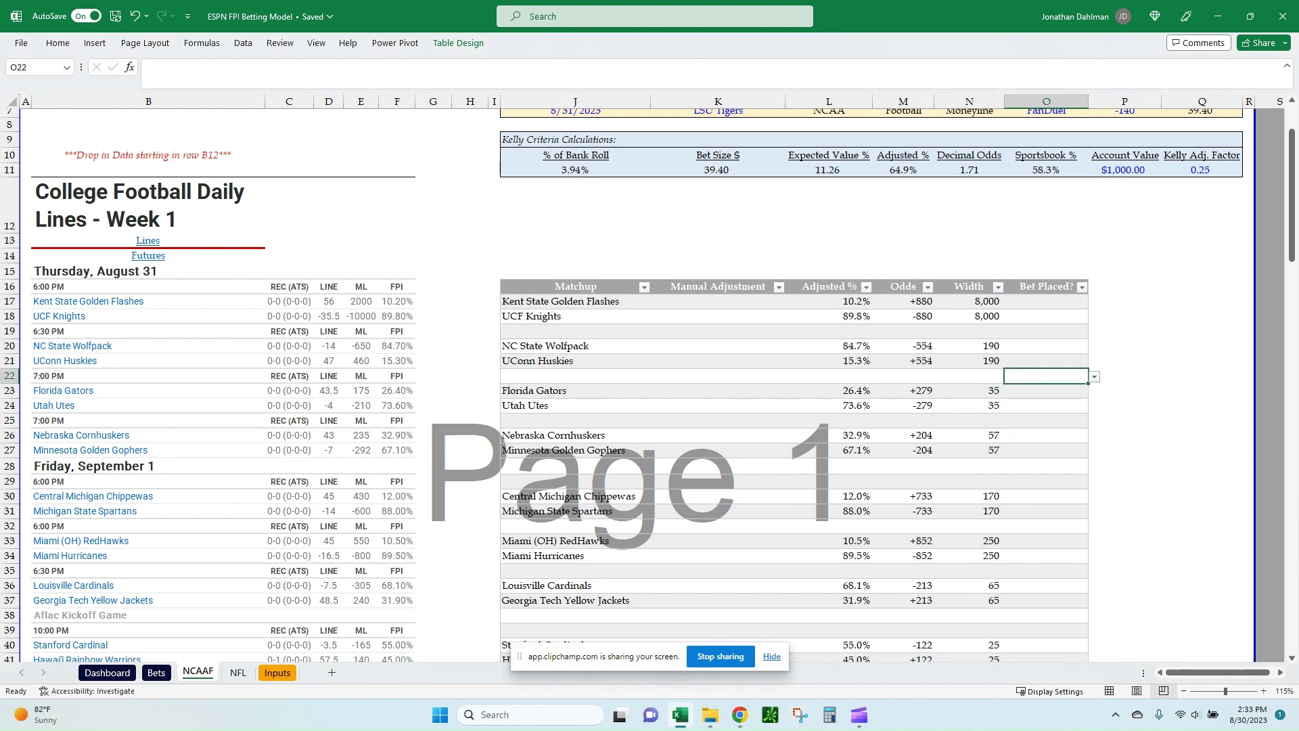
pyautogui.scroll(2, 812, 378)
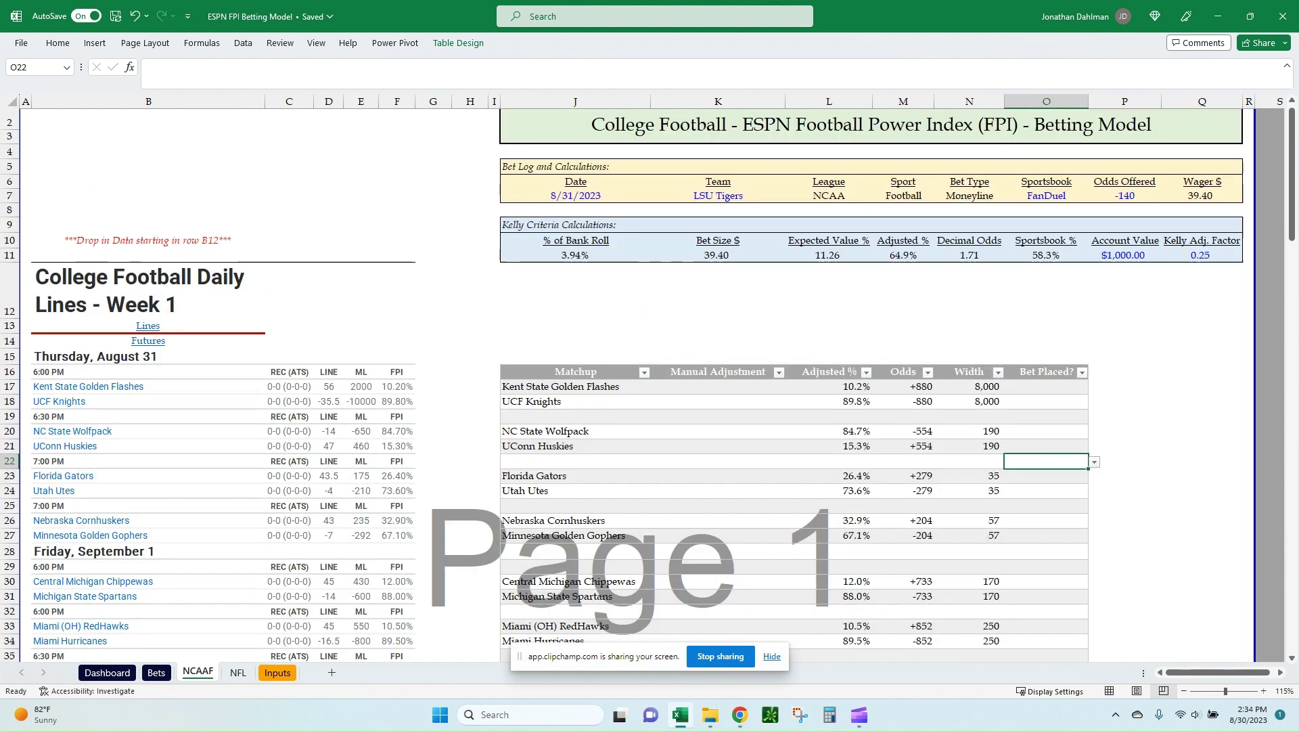
# Select the whole matchup table from its header row and check its table name and design settings
pyautogui.click(575, 372)
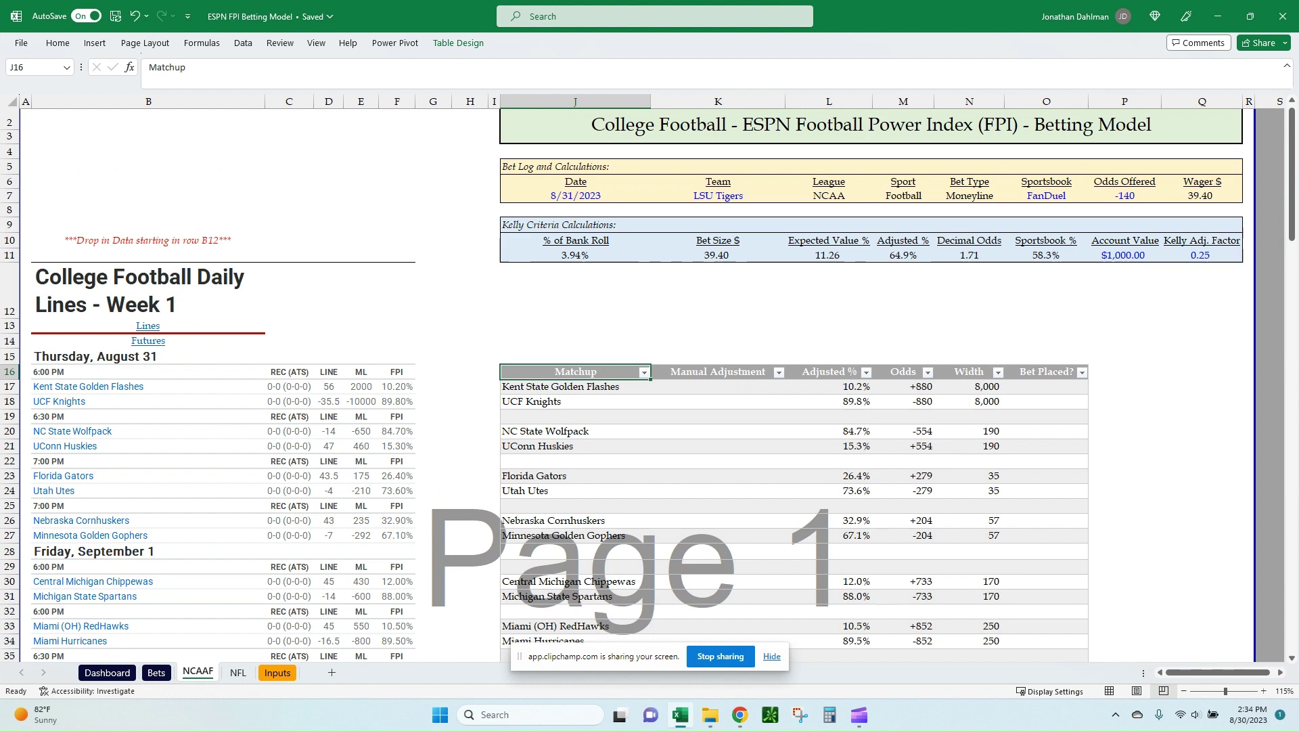
pyautogui.press('Down')
pyautogui.press('Up')
pyautogui.hotkey('ctrl', 'shift', 'Right')
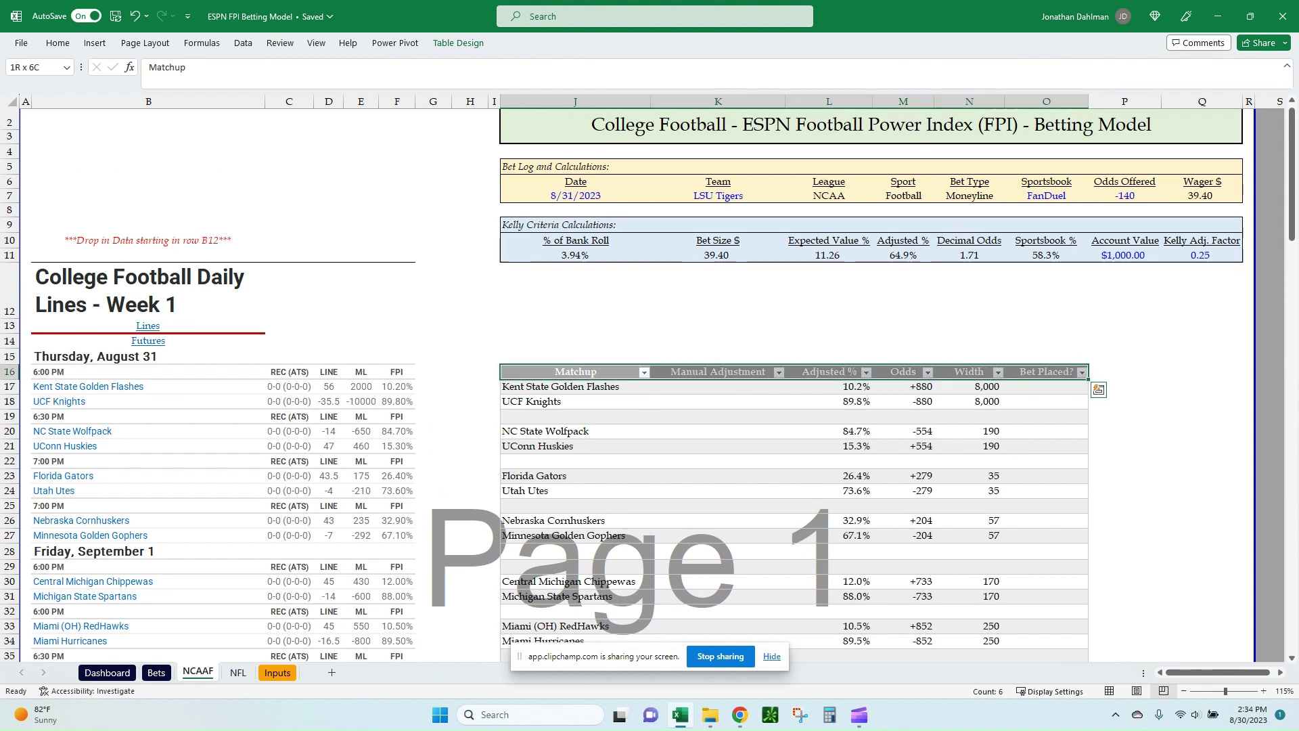
pyautogui.hotkey('ctrl', 'shift', 'Down')
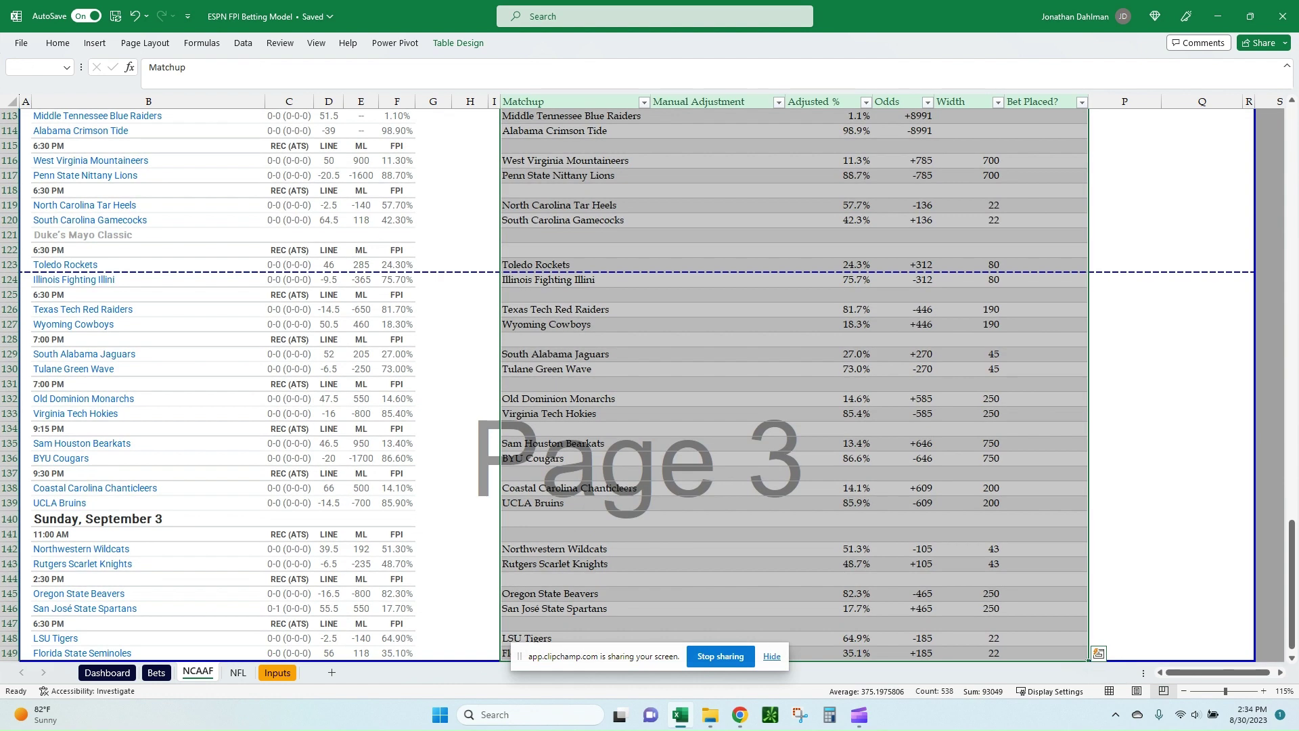
pyautogui.scroll(4, 649, 379)
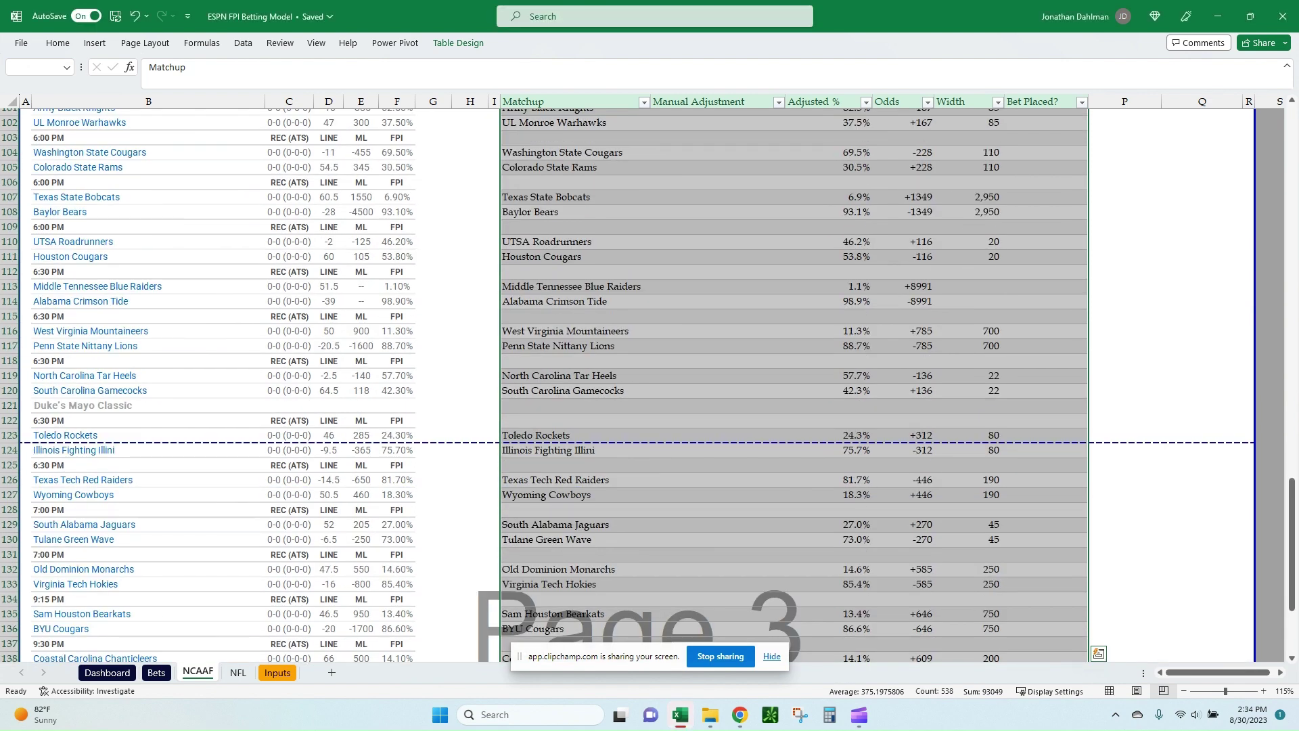
pyautogui.click(458, 43)
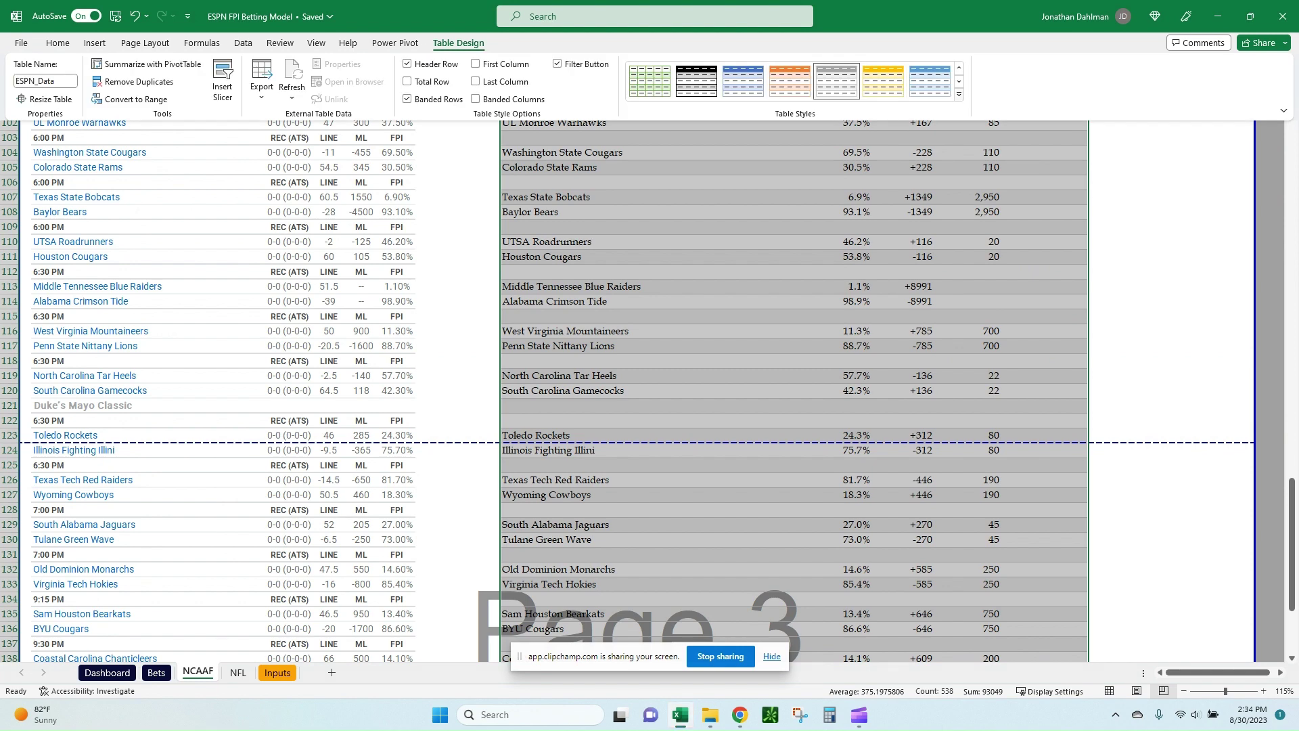
pyautogui.doubleClick(814, 271)
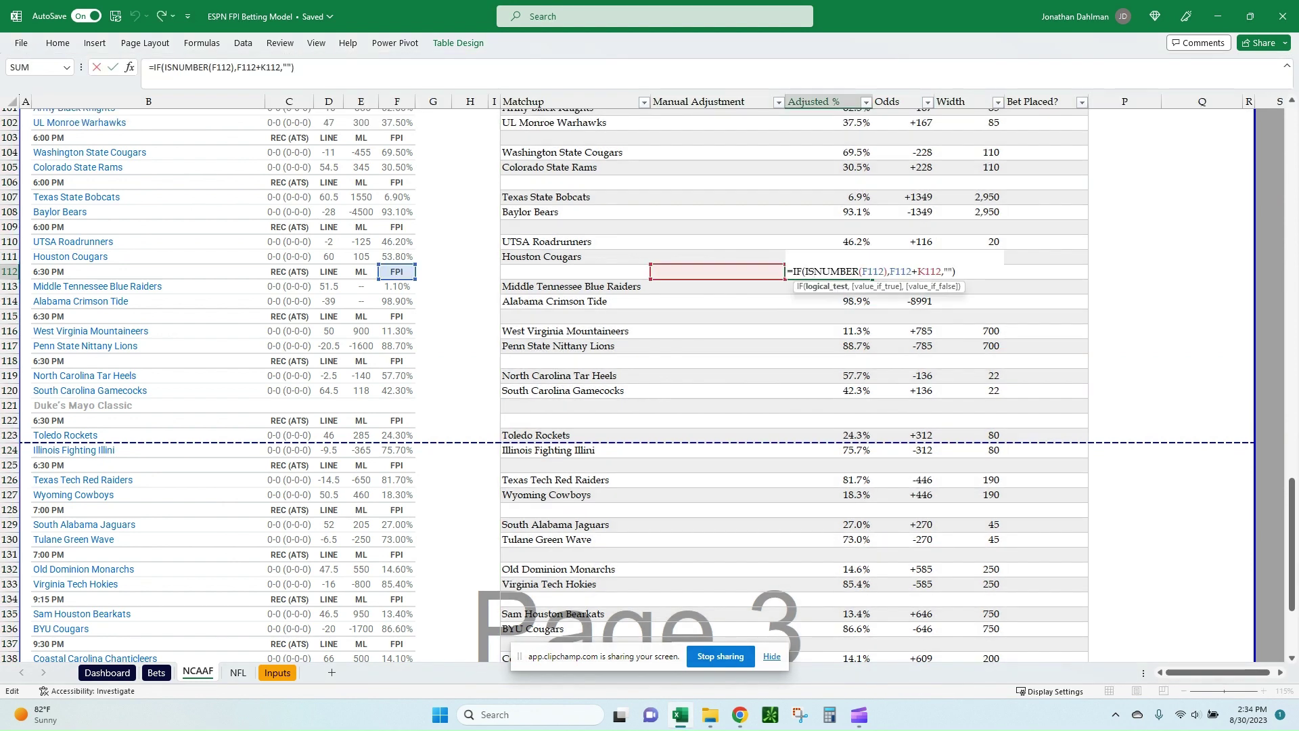
pyautogui.press('Escape')
# Return to the first matchups of the table and select the Florida Gators' Manual Adjustment cell, K23
pyautogui.hotkey('ctrl', 'Home')
pyautogui.click(575, 395)
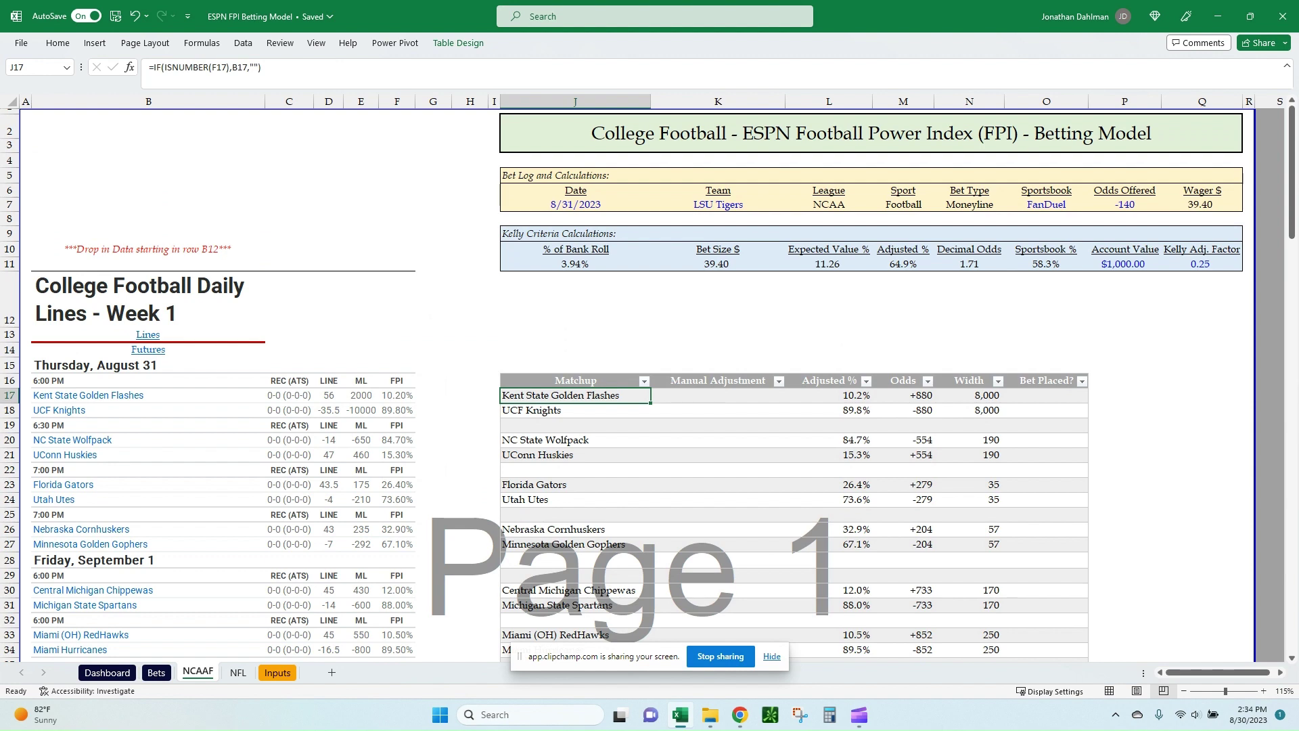
pyautogui.scroll(-2, 647, 382)
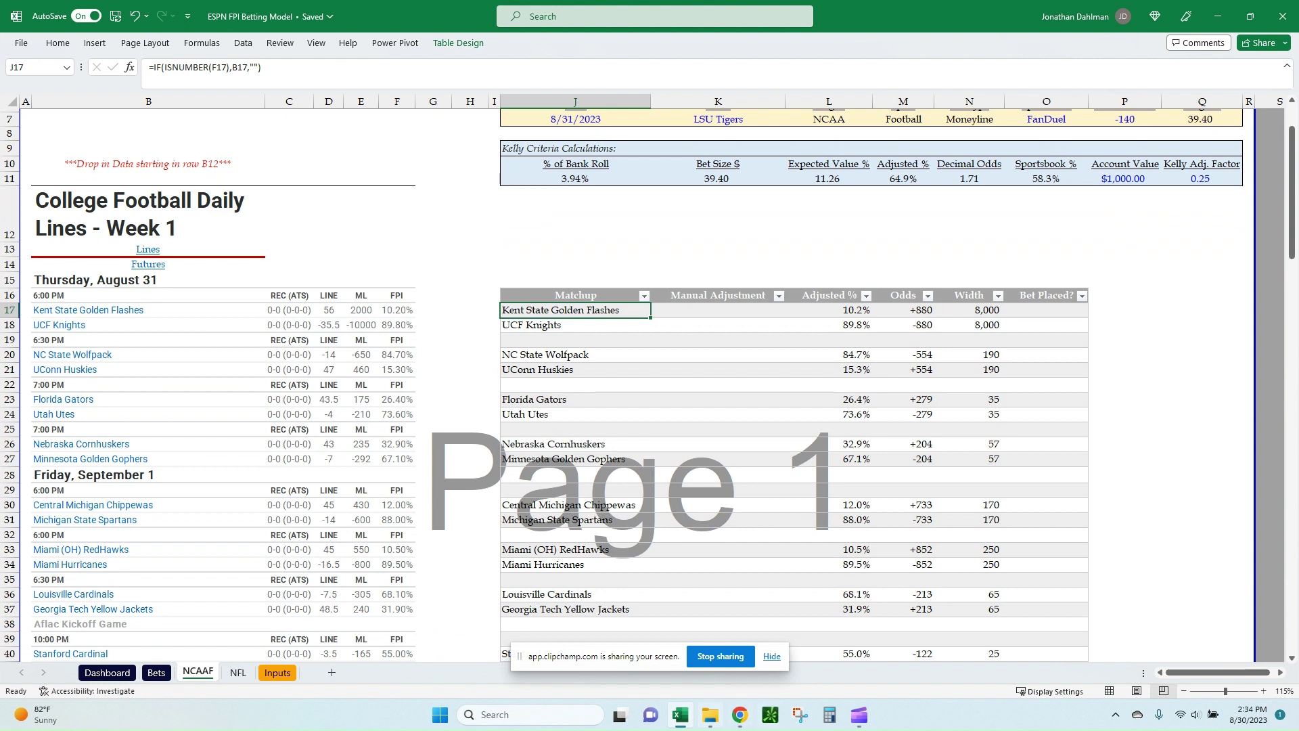
pyautogui.click(718, 399)
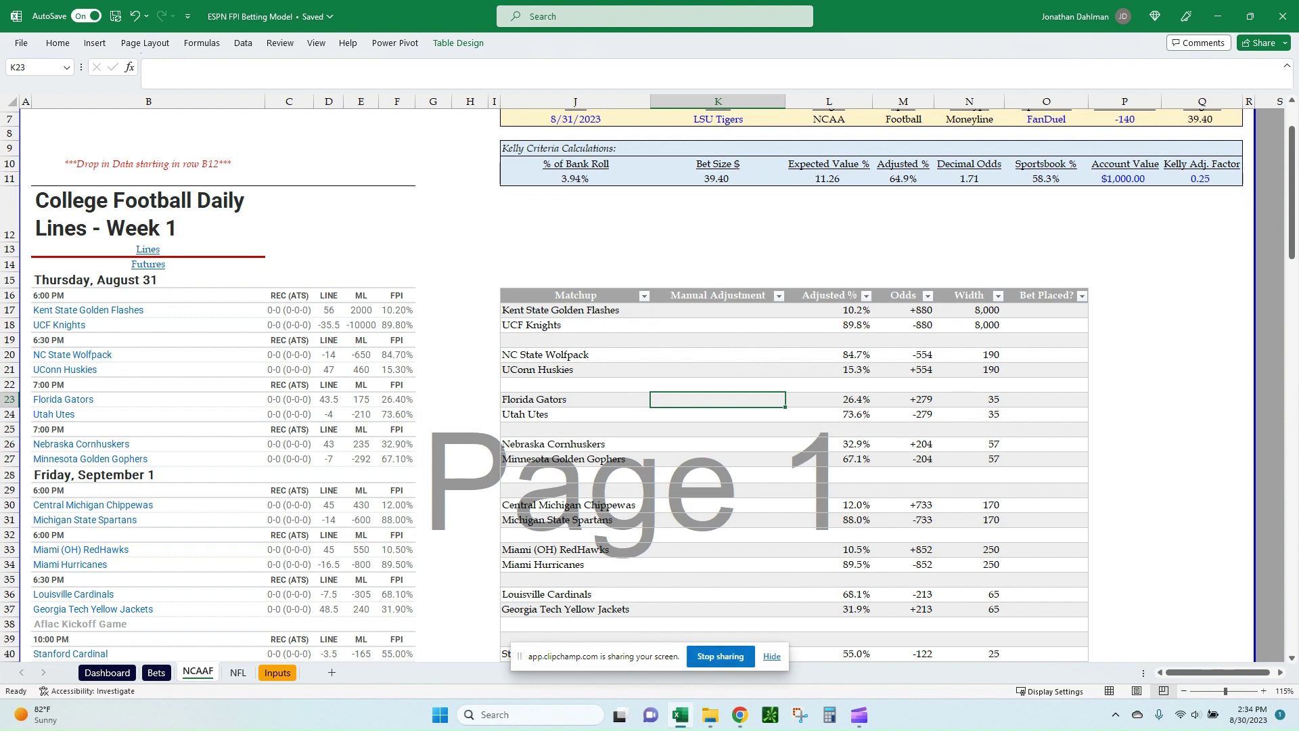
# Switch to Sportsbook Review in the browser and compare the sportsbooks' NCAAF money line odds for the Week 1 games
pyautogui.scroll(1, 650, 386)
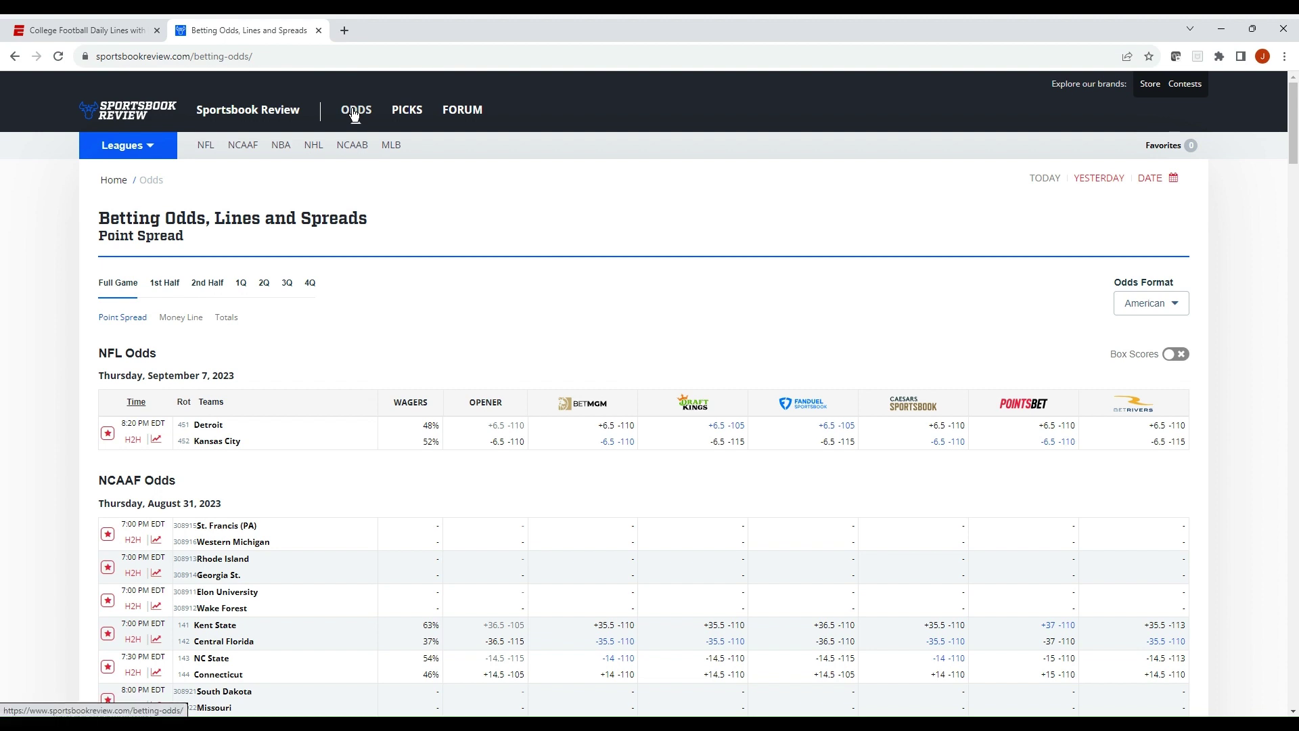
pyautogui.click(243, 147)
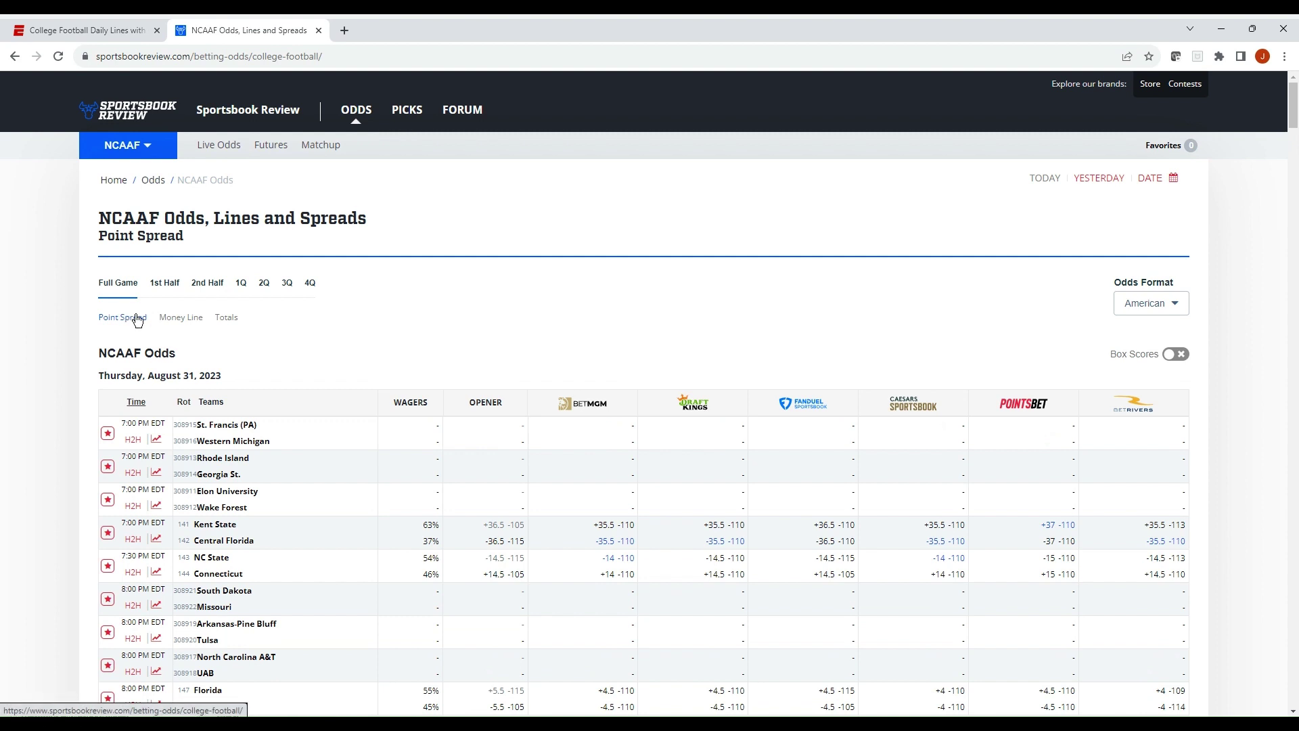
pyautogui.click(178, 318)
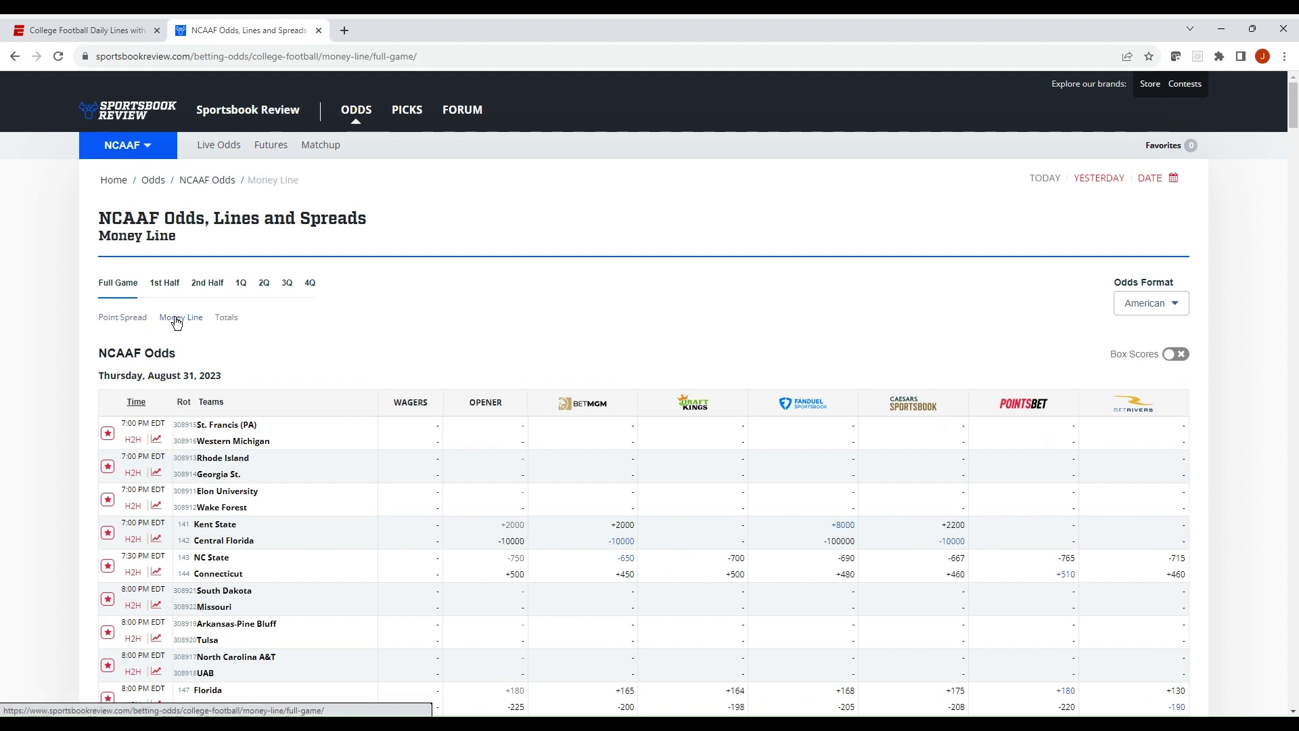
pyautogui.scroll(-2, 413, 277)
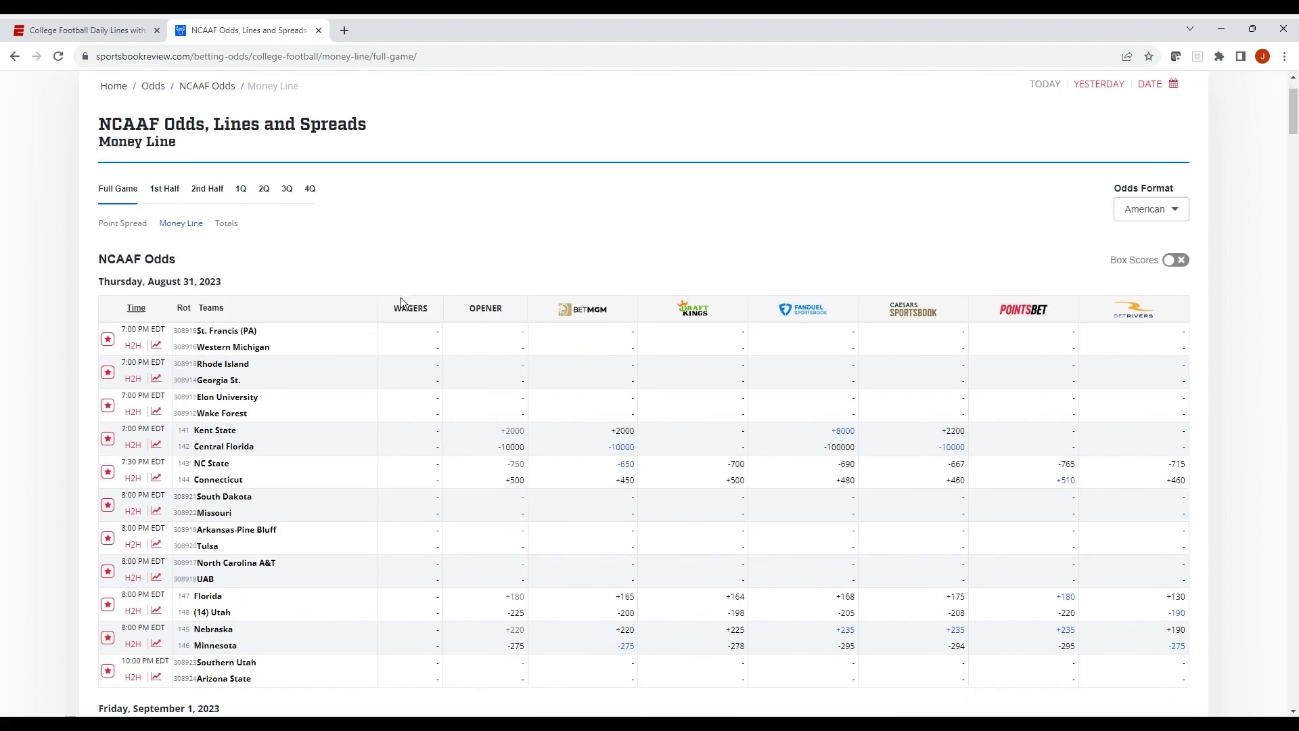
pyautogui.scroll(-1, 373, 291)
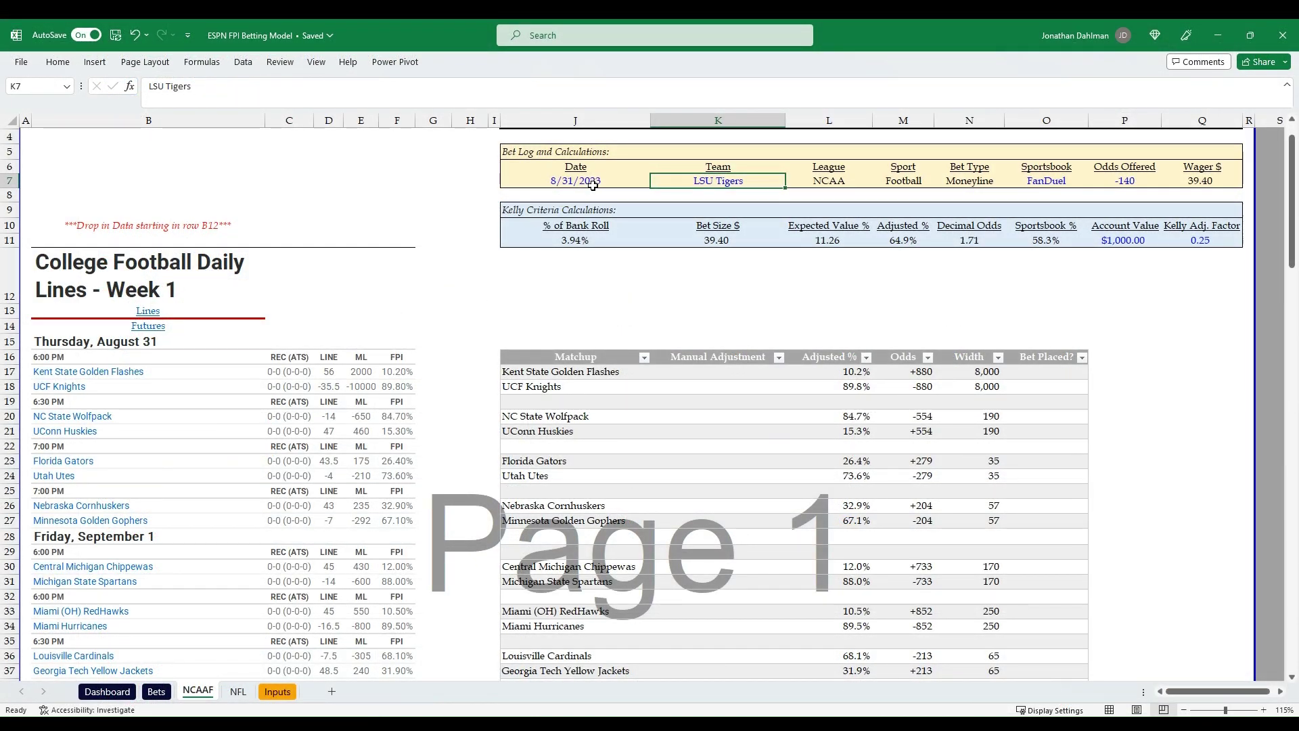
# Copy the Utah Utes from the matchup table into the bet log's Team cell, K7
pyautogui.click(556, 477)
pyautogui.hotkey('ctrl', 'c')
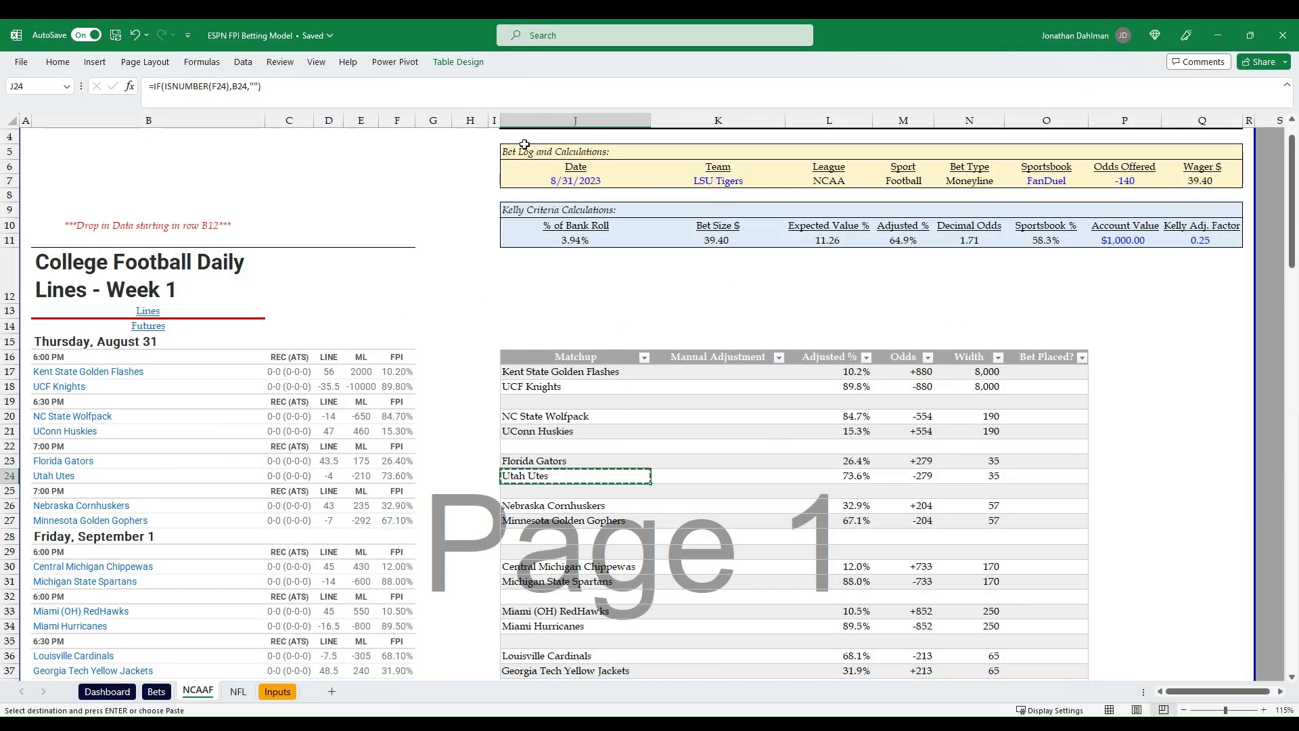
pyautogui.click(722, 184)
pyautogui.hotkey('ctrl', 'v')
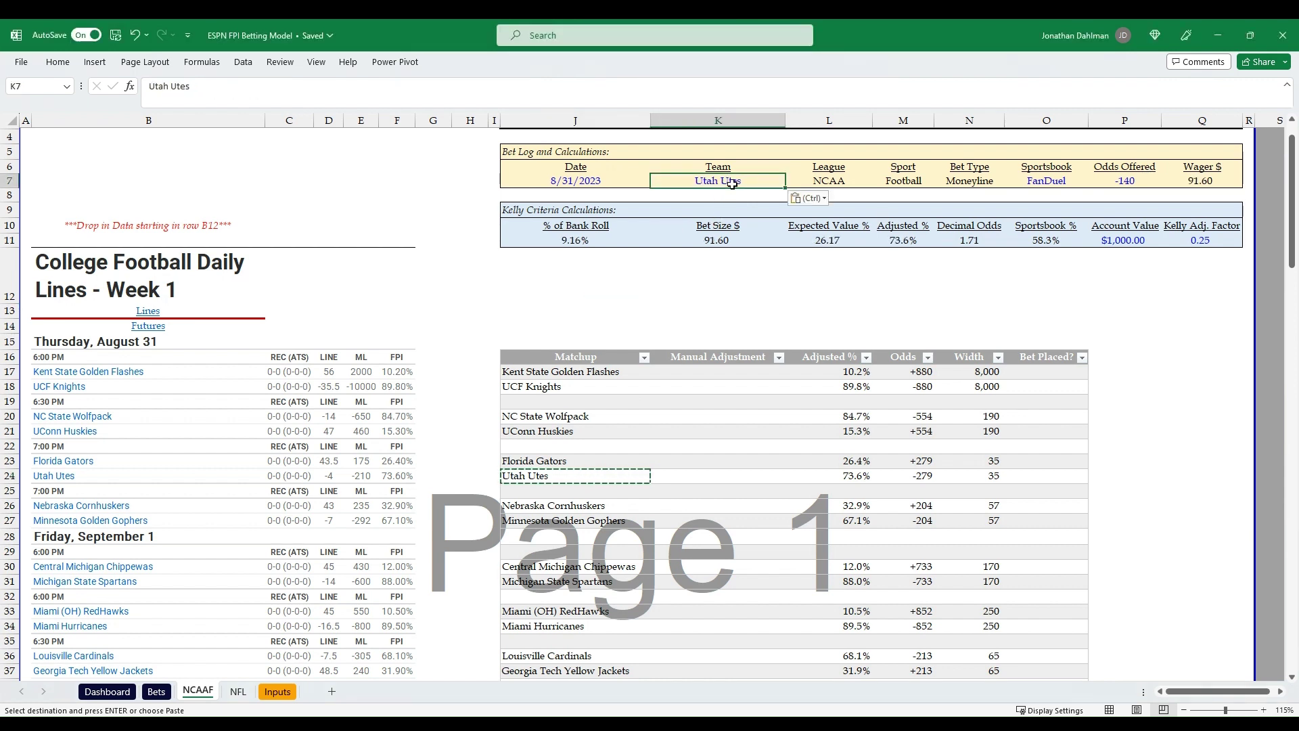
pyautogui.press('Escape')
# Set the bet log's sportsbook to BetRivers and its offered odds to -190
pyautogui.press('Right')
pyautogui.press('Right')
pyautogui.press('Right')
pyautogui.press('Right')
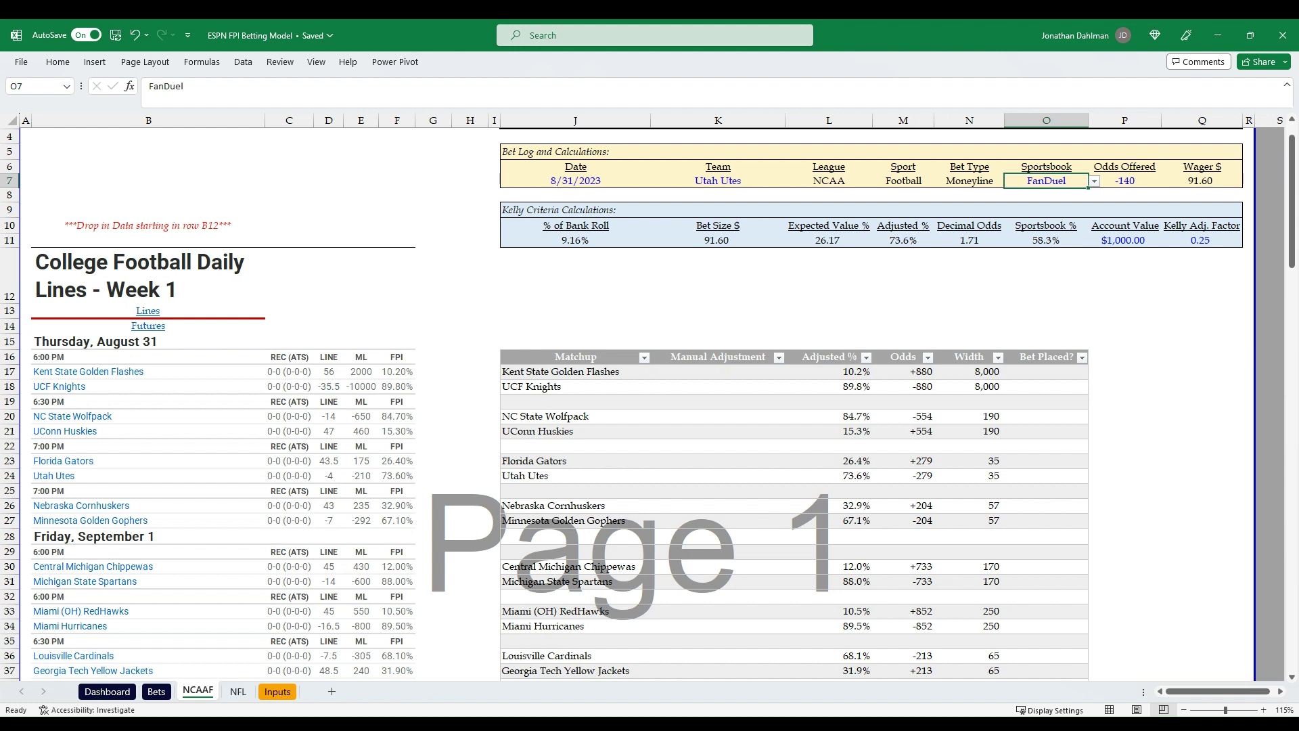
pyautogui.click(1034, 251)
pyautogui.press('Right')
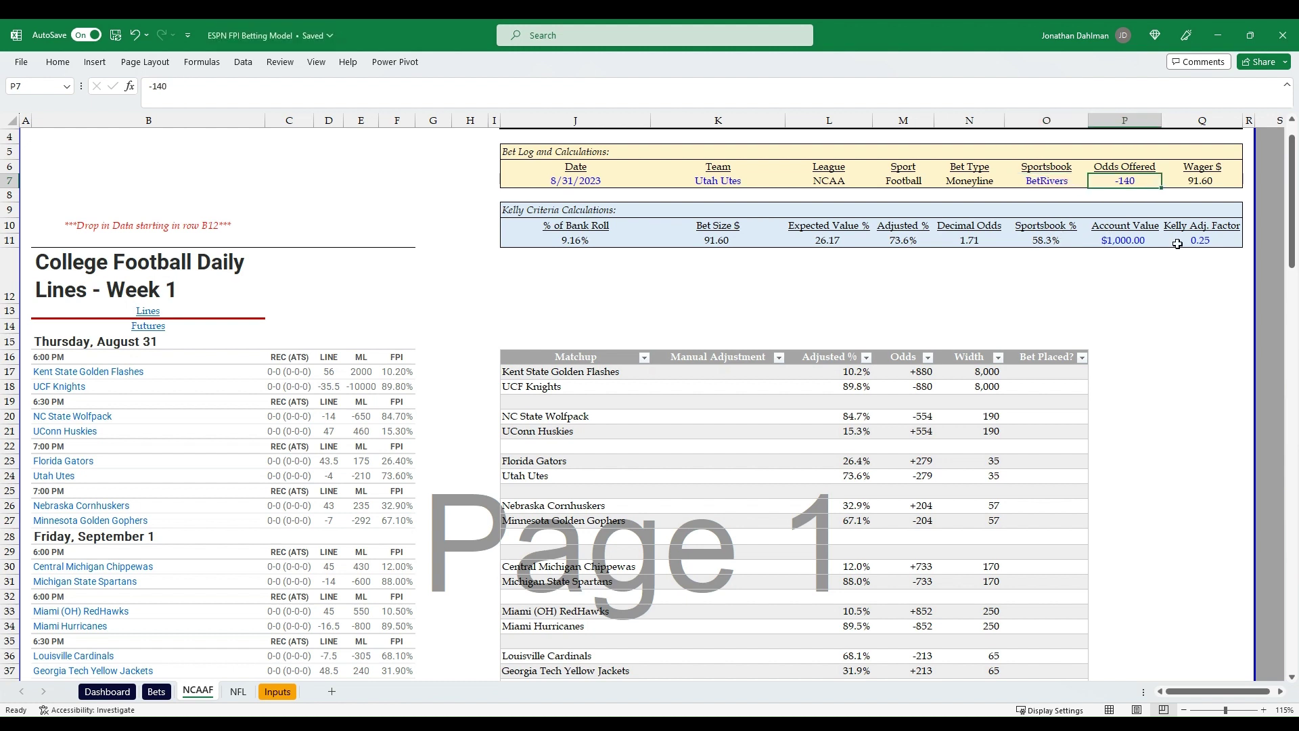
pyautogui.write('-190')
pyautogui.press('Tab')
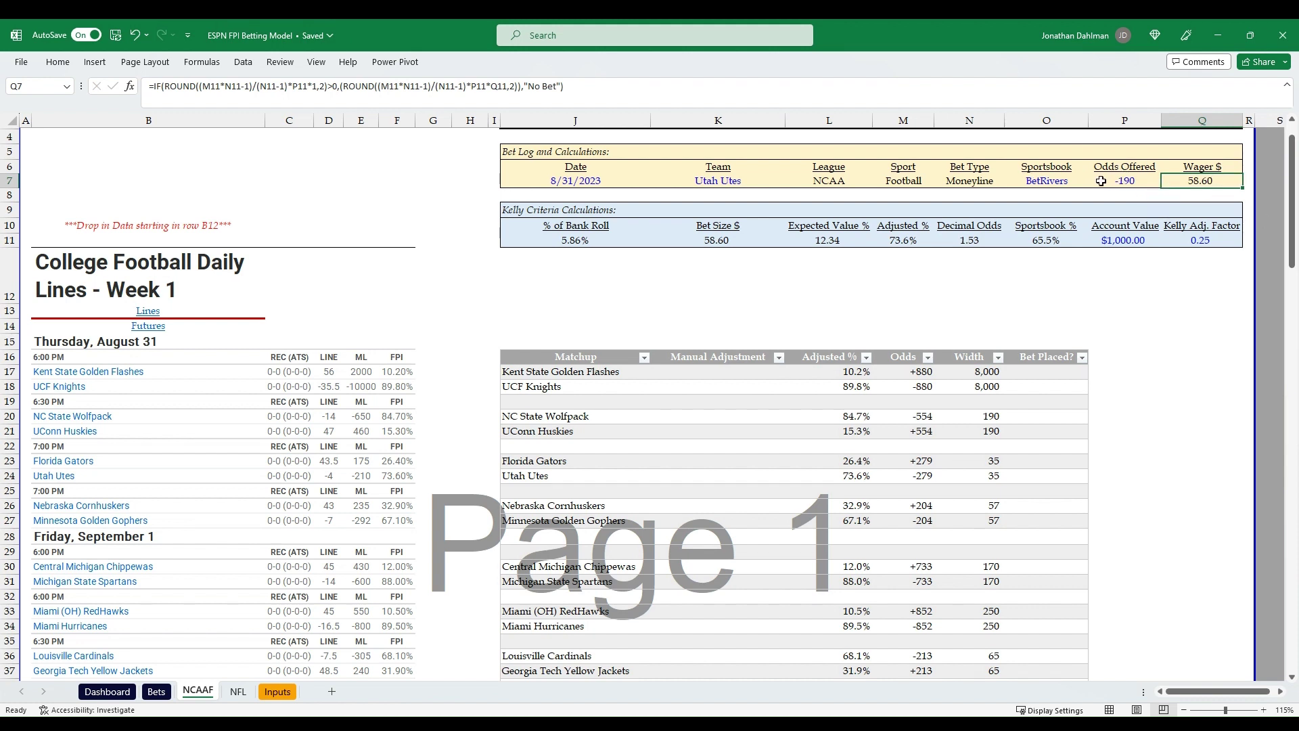
# Check the Account Value and Kelly Adj. Factor inputs in the Kelly criteria calculations
pyautogui.click(1112, 240)
pyautogui.click(1200, 244)
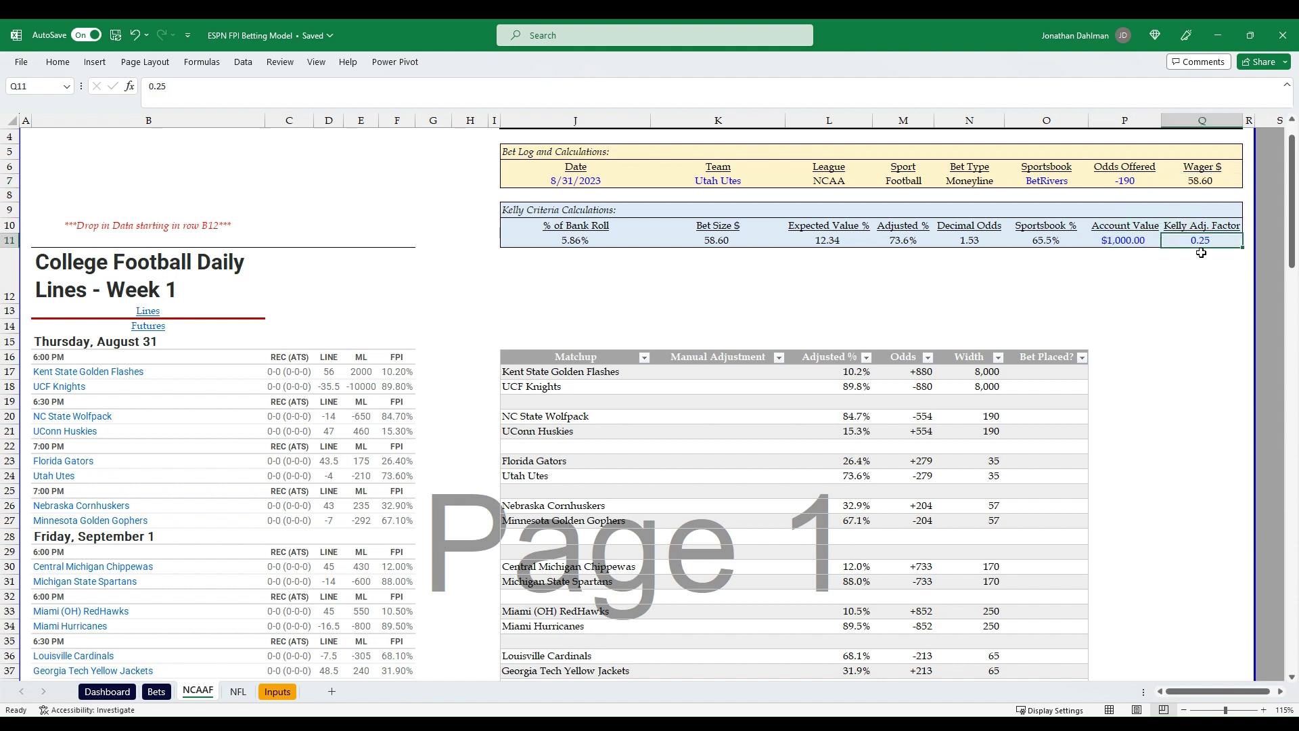
pyautogui.click(1125, 241)
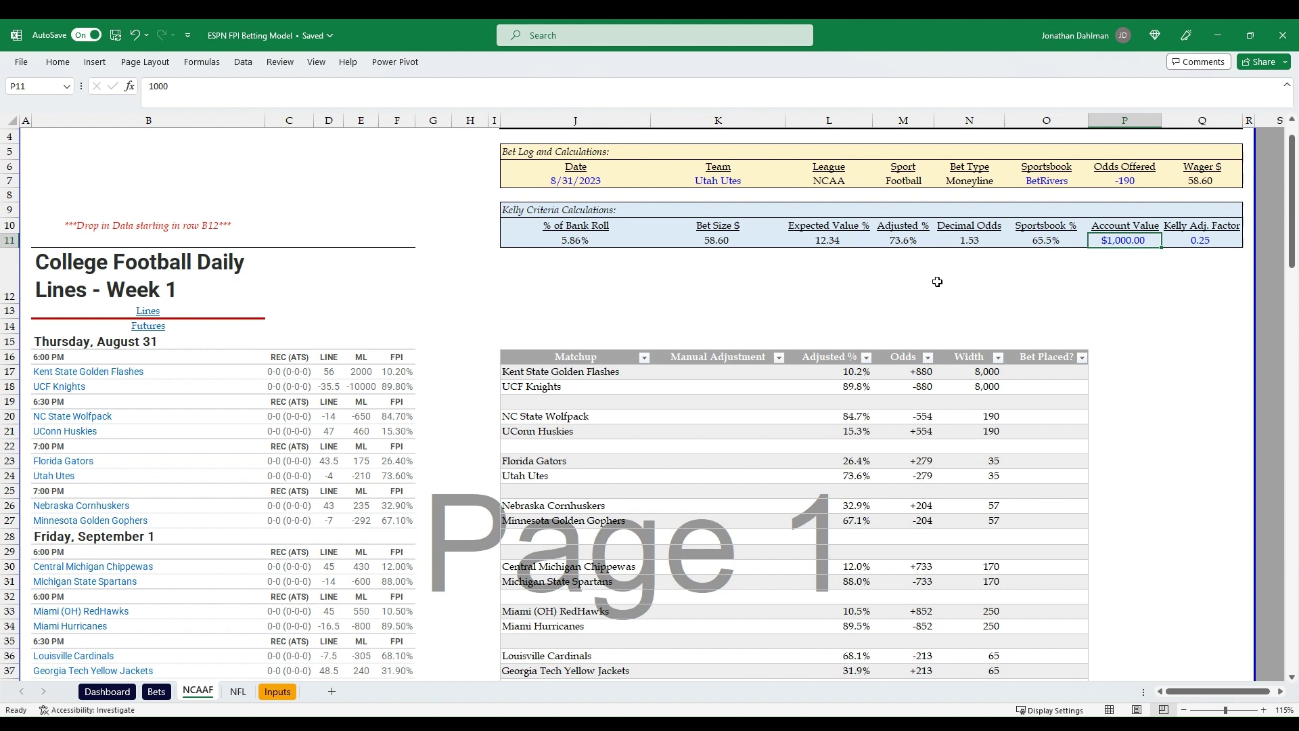
# Inspect the Sportsbook % formula in O11 and its reference to the offered odds without changing it
pyautogui.click(1017, 246)
pyautogui.doubleClick(1018, 247)
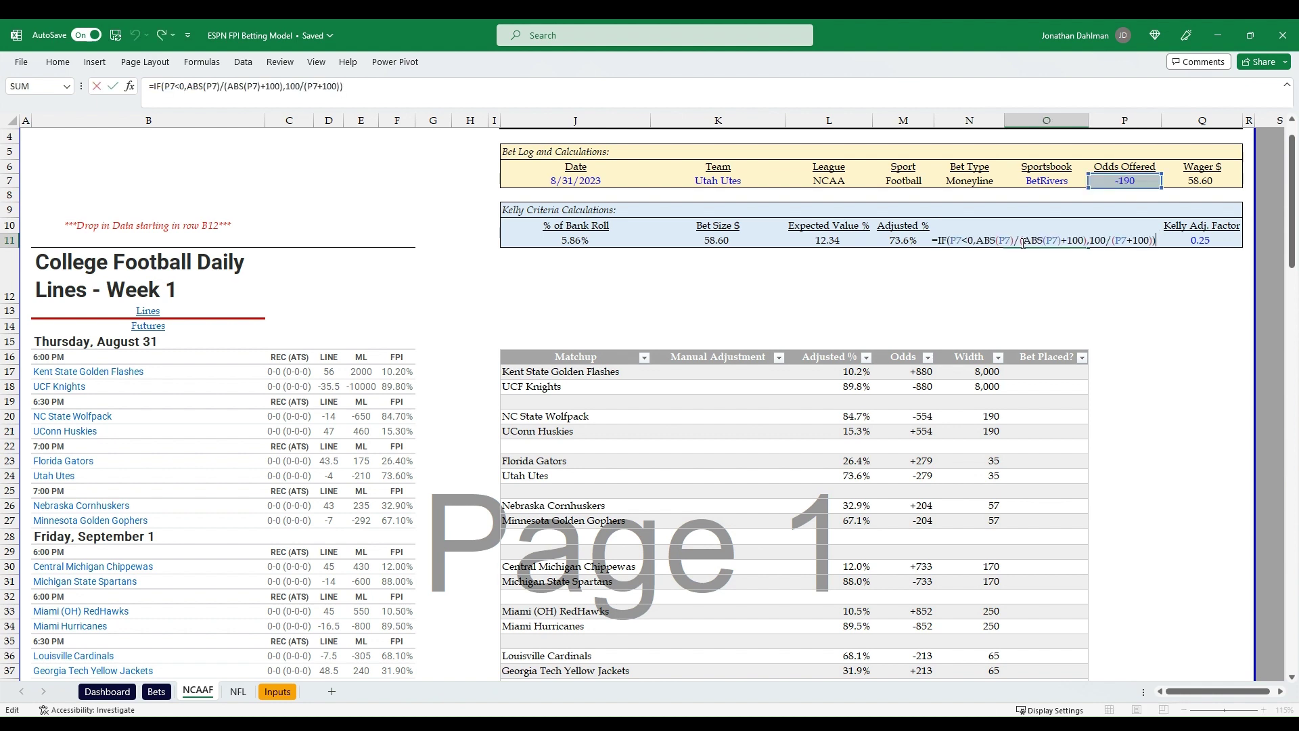
pyautogui.press('Escape')
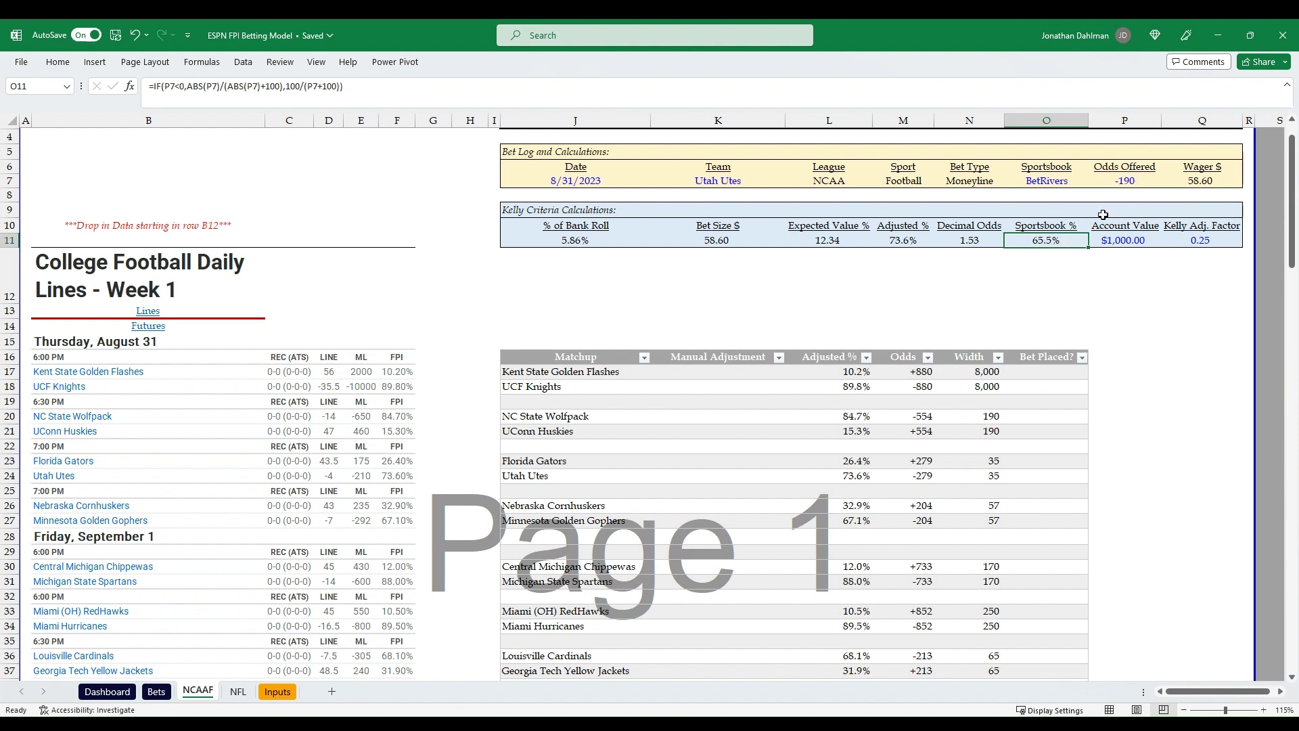
pyautogui.press('F2')
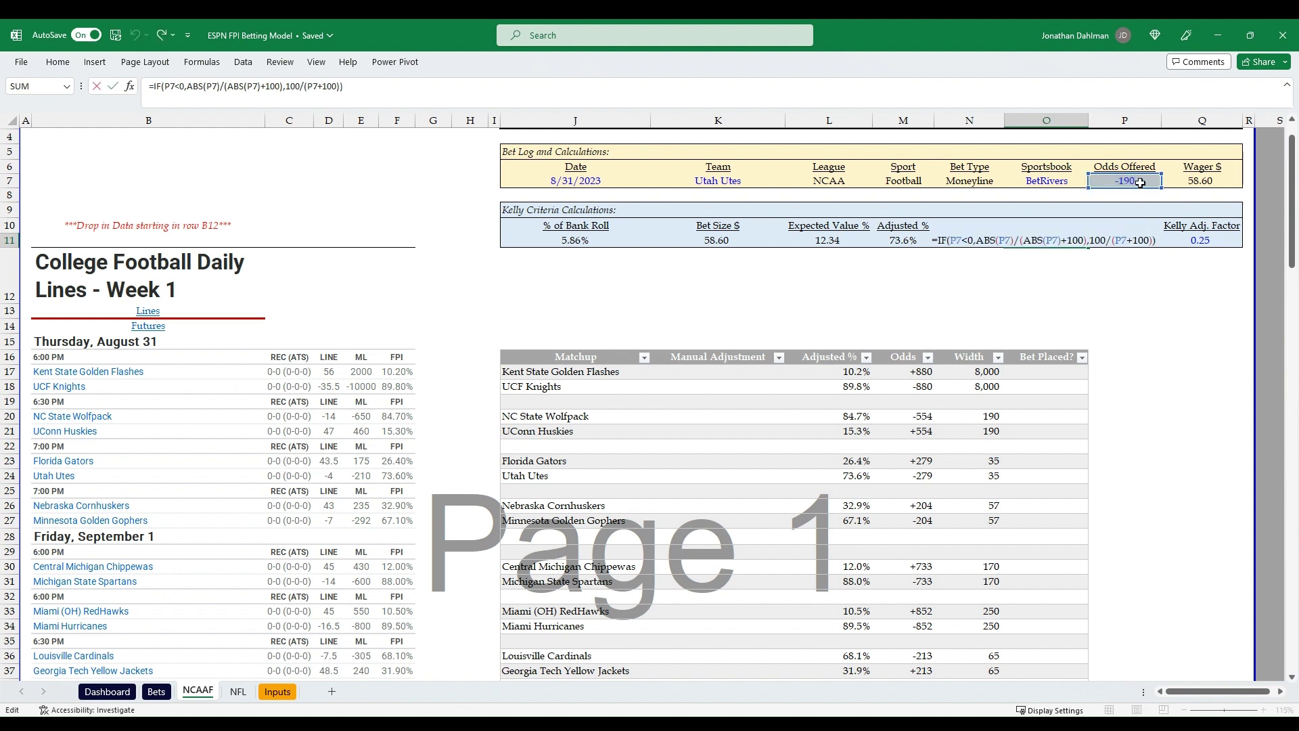
pyautogui.press('Escape')
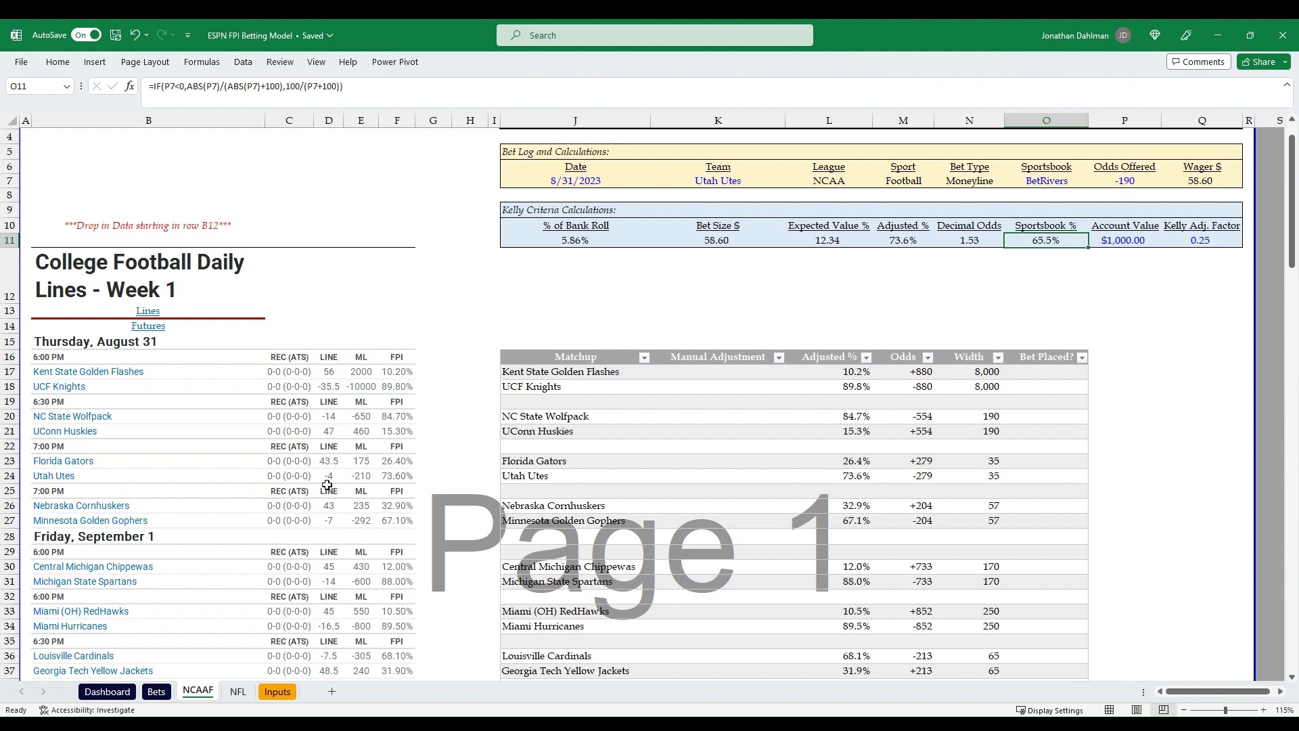
# Compare the Utah Utes' FPI percentage in F24 with the Sportsbook %, and review the bet log's team and wager
pyautogui.click(386, 474)
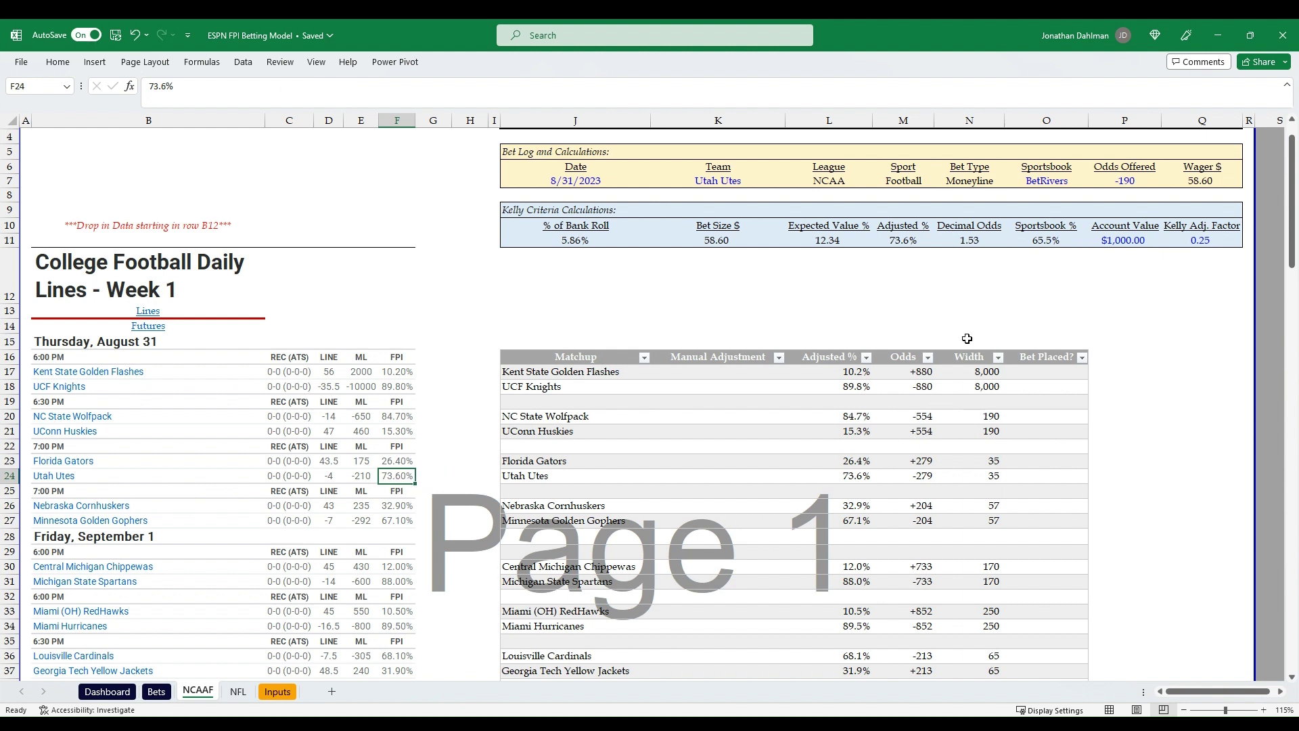
pyautogui.click(1042, 241)
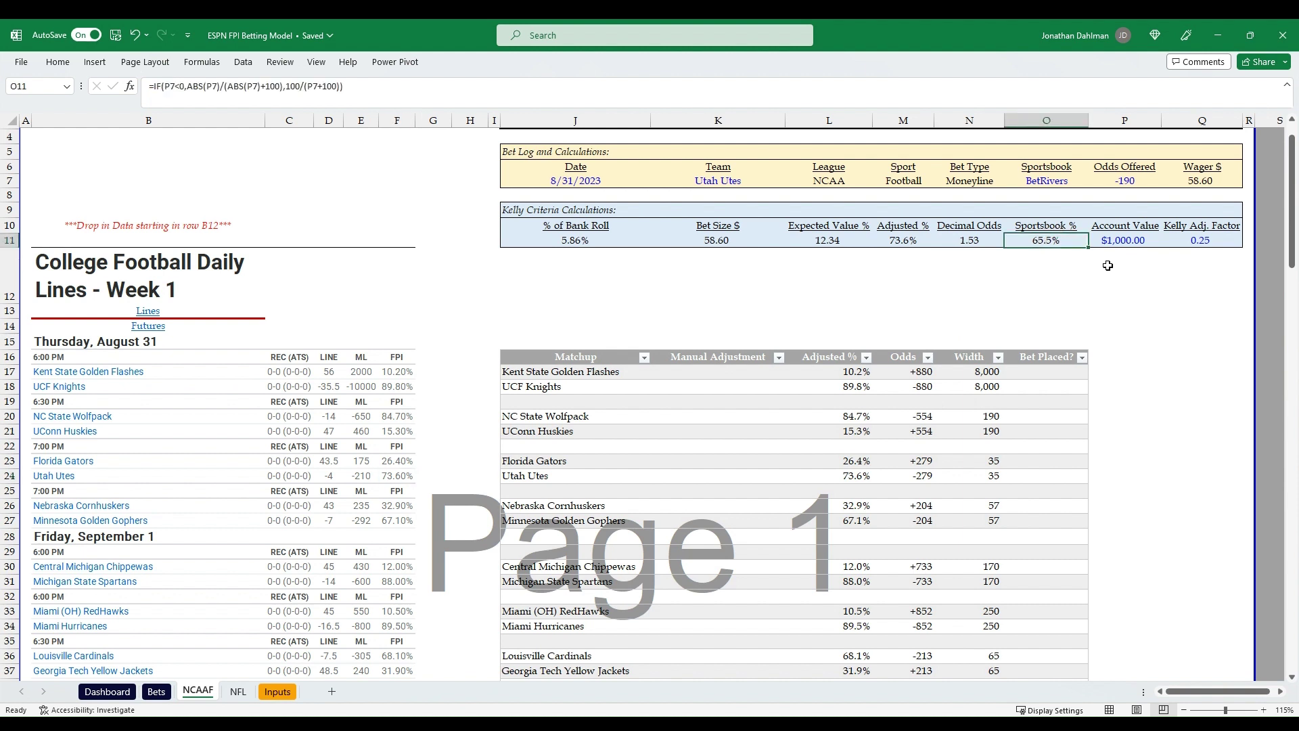
pyautogui.click(1187, 183)
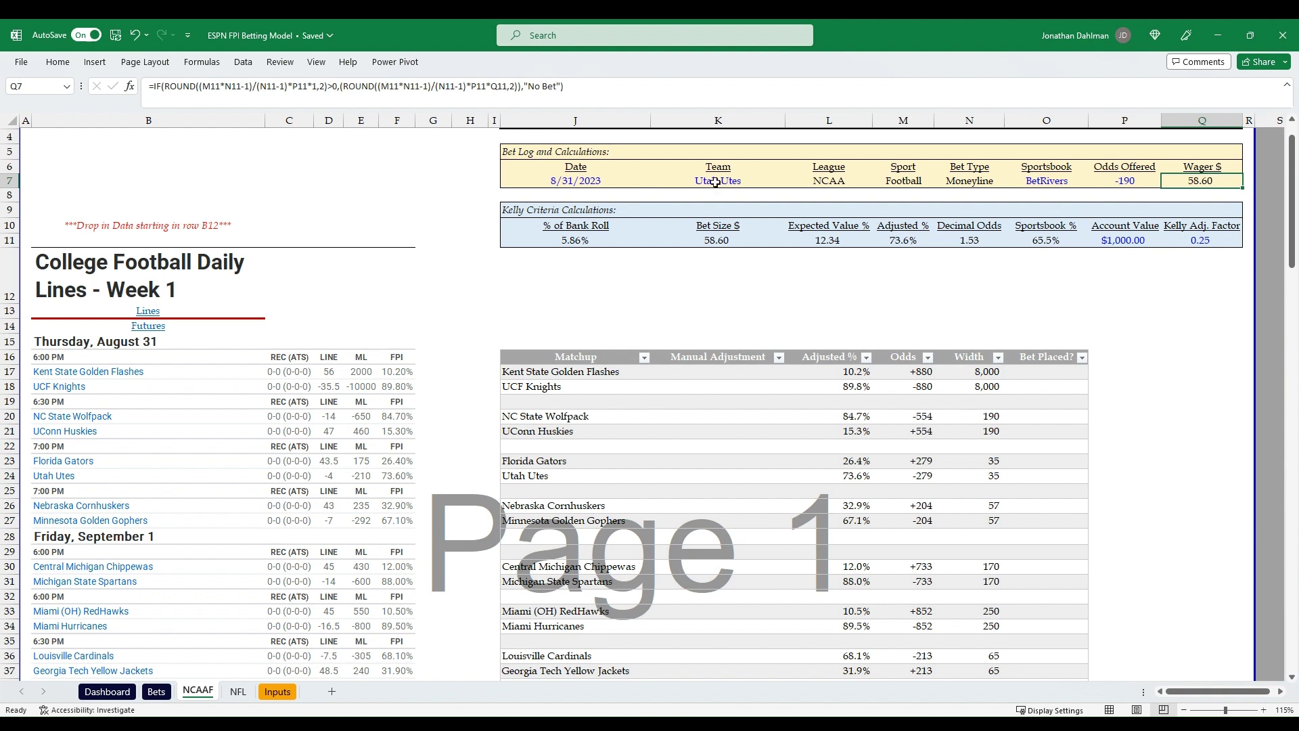
pyautogui.click(748, 182)
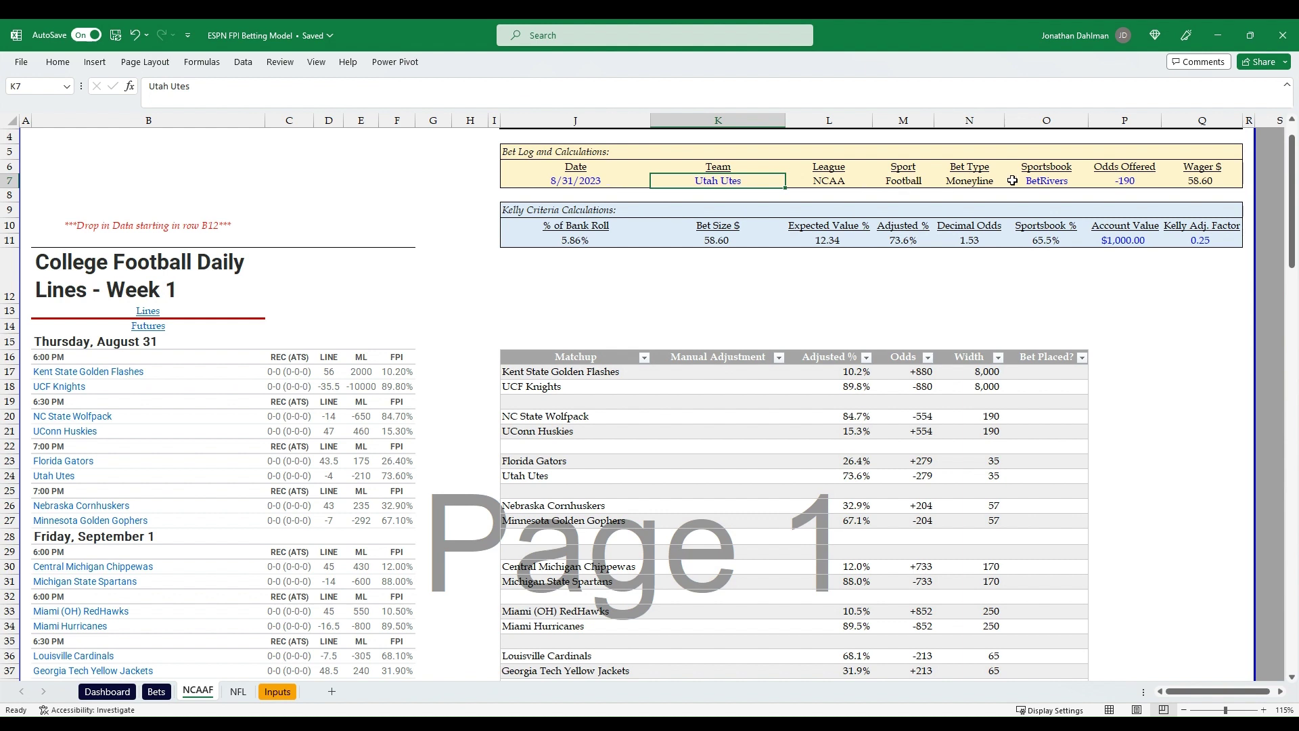
pyautogui.click(1177, 181)
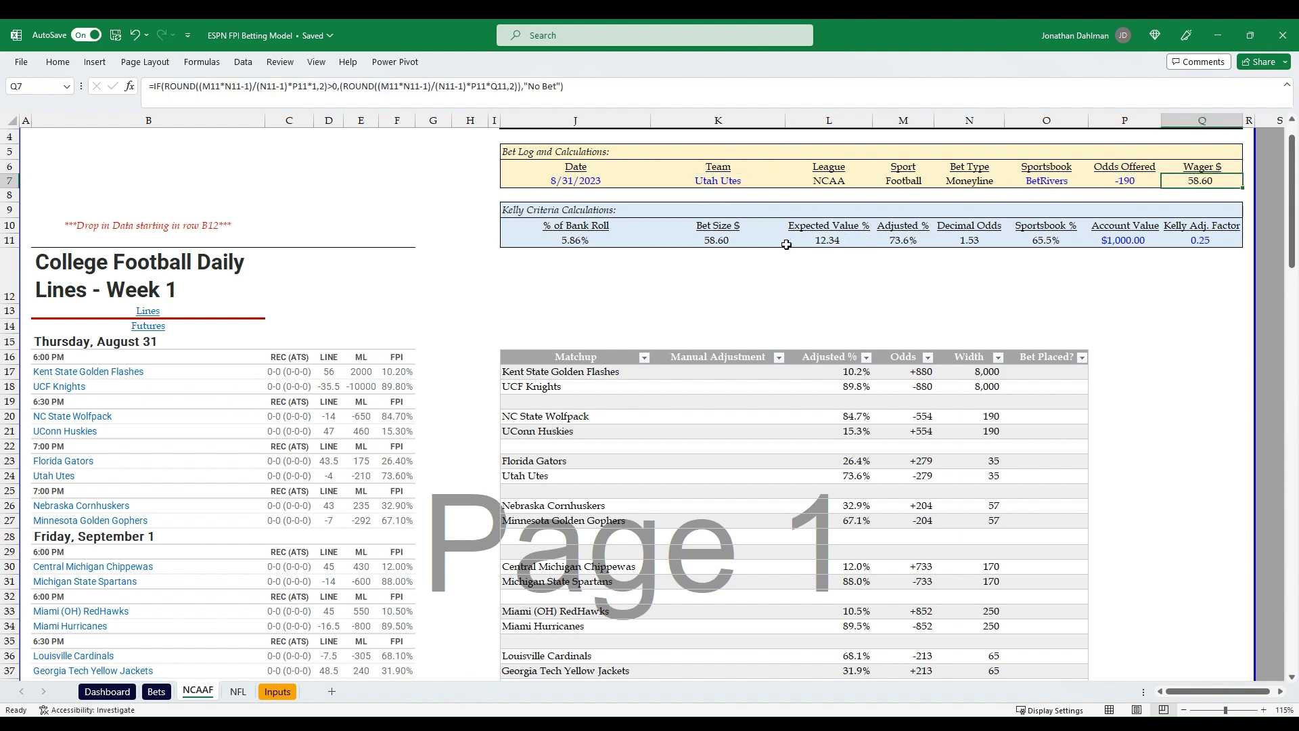
# Inspect the % of Bank Roll formula in J11 and the Adjusted % lookup formula in M11, leaving both unchanged
pyautogui.click(584, 242)
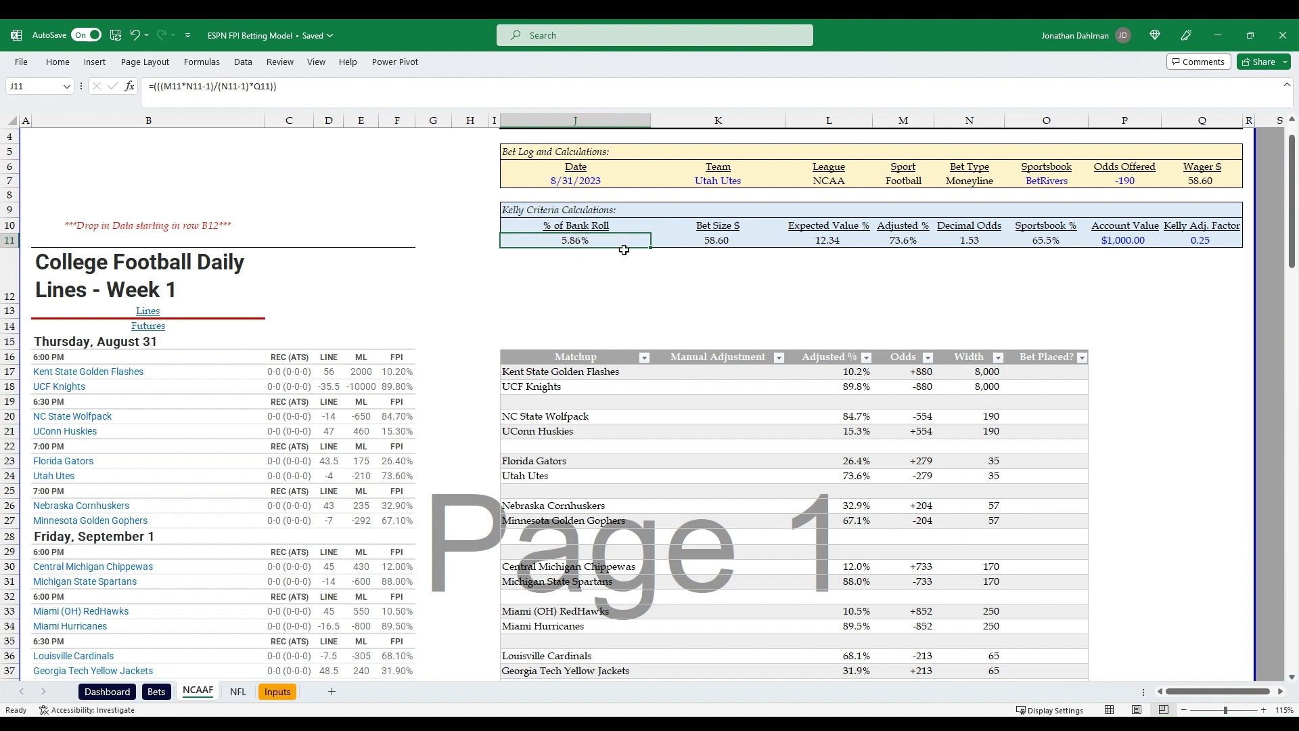
pyautogui.press('F2')
pyautogui.press('Escape')
pyautogui.click(900, 245)
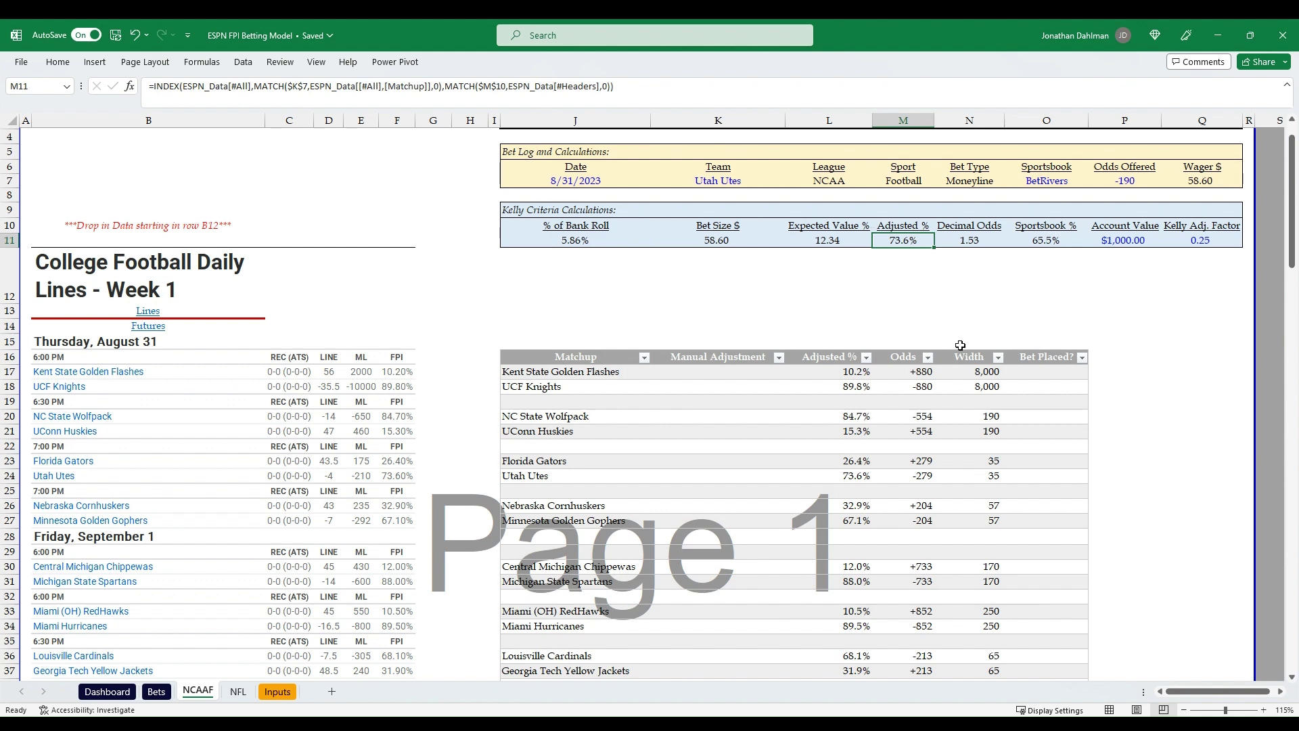
pyautogui.press('F2')
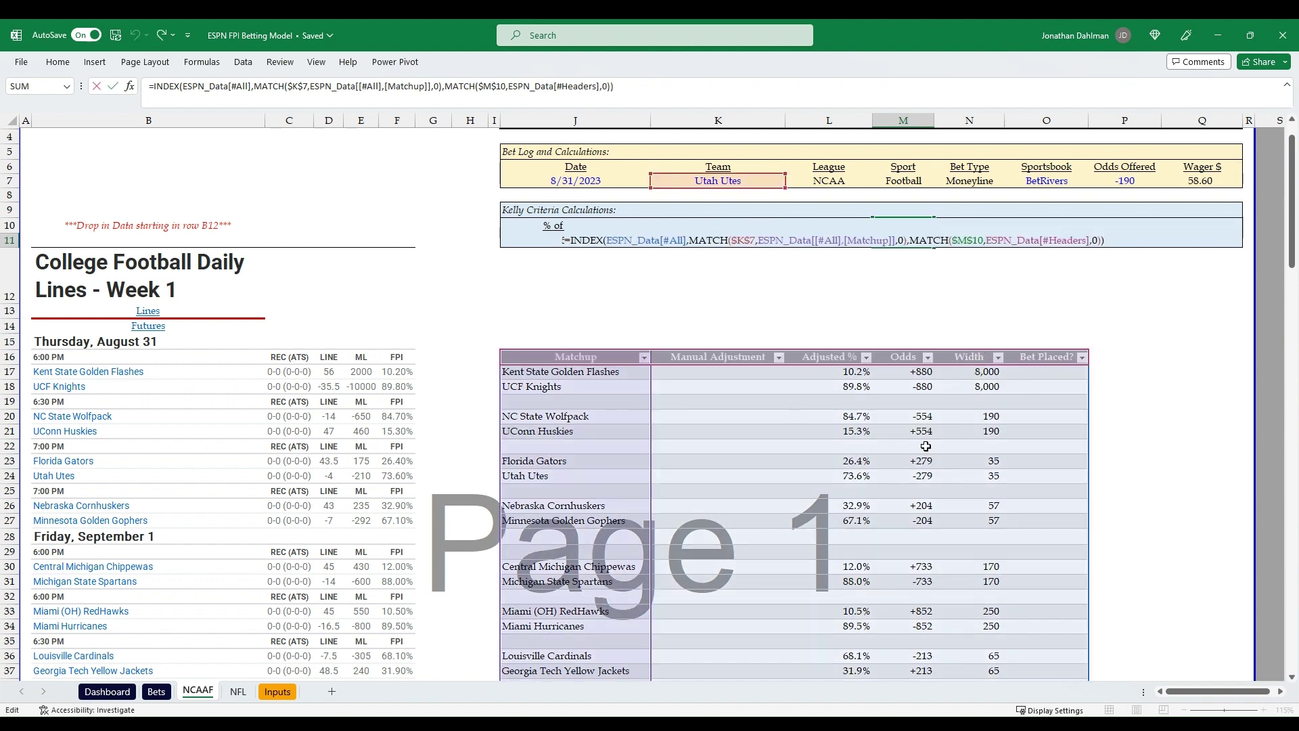
pyautogui.press('Escape')
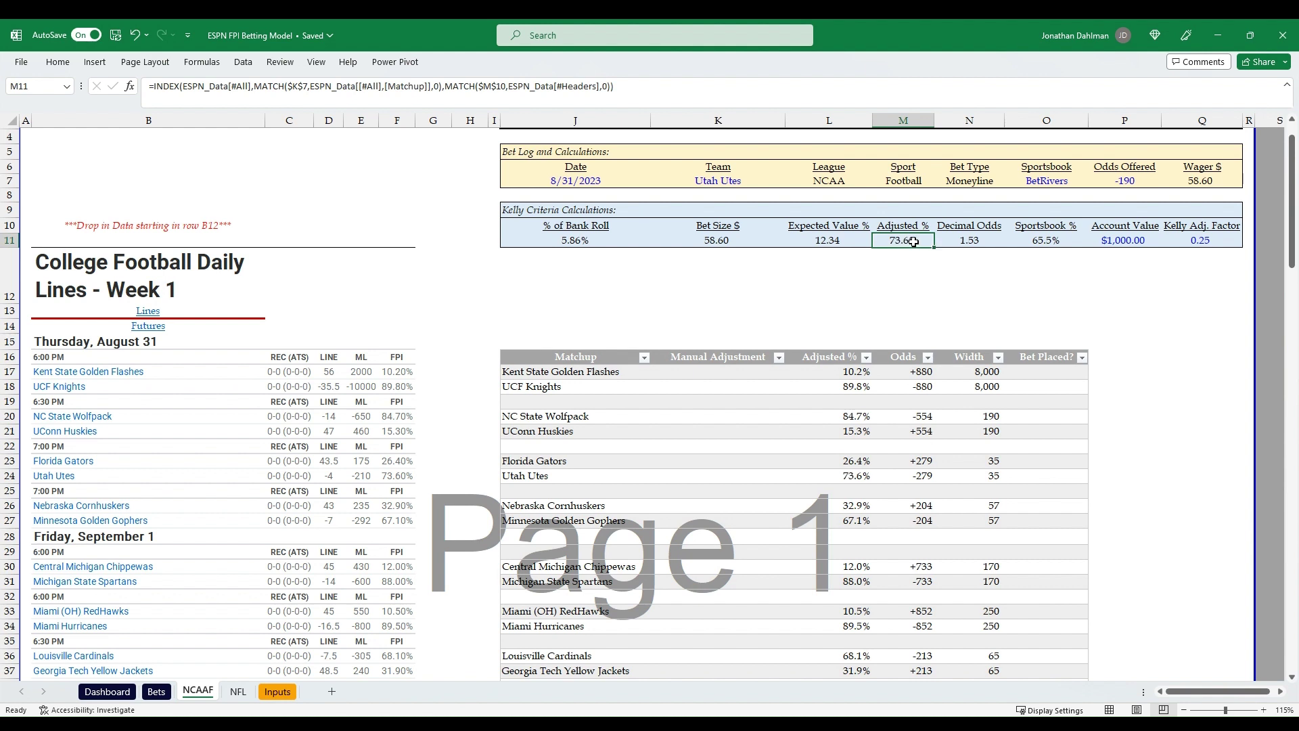
# Set the Utah Utes' Manual Adjustment in K24 to -5% and check the recalculated wager
pyautogui.click(853, 471)
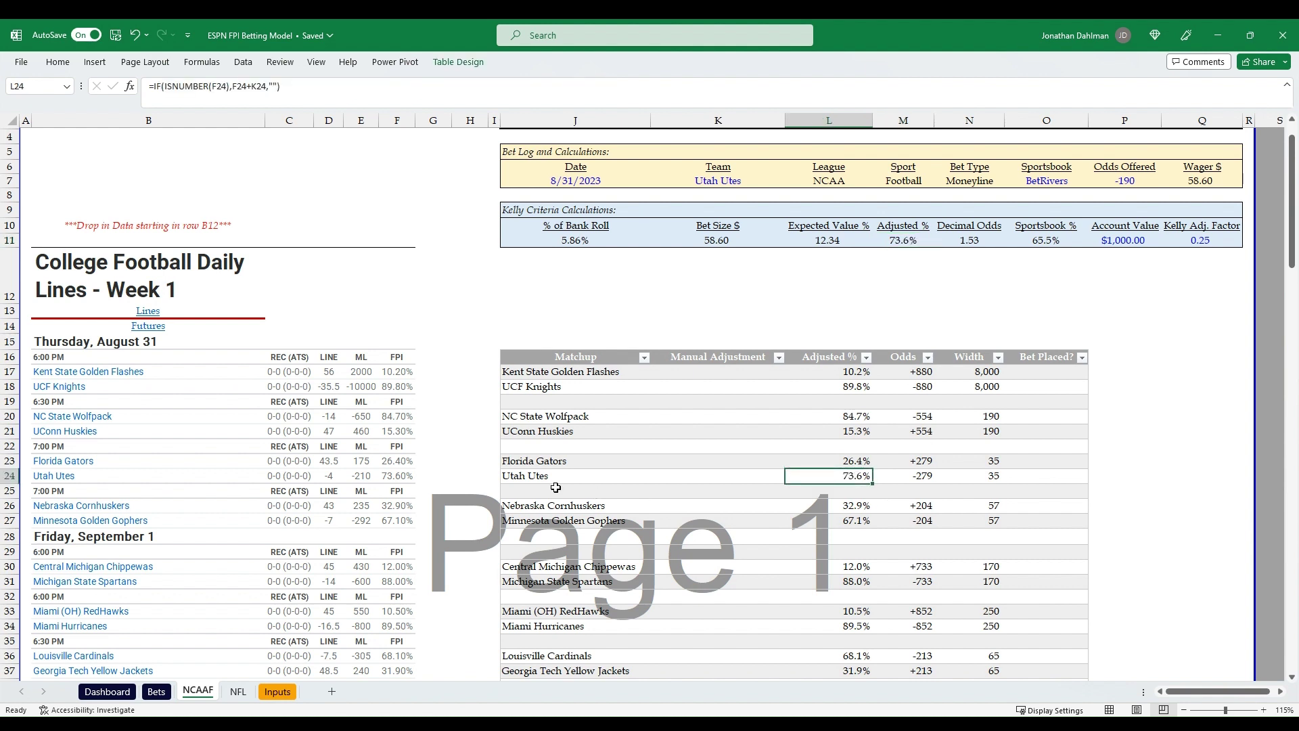
pyautogui.click(698, 481)
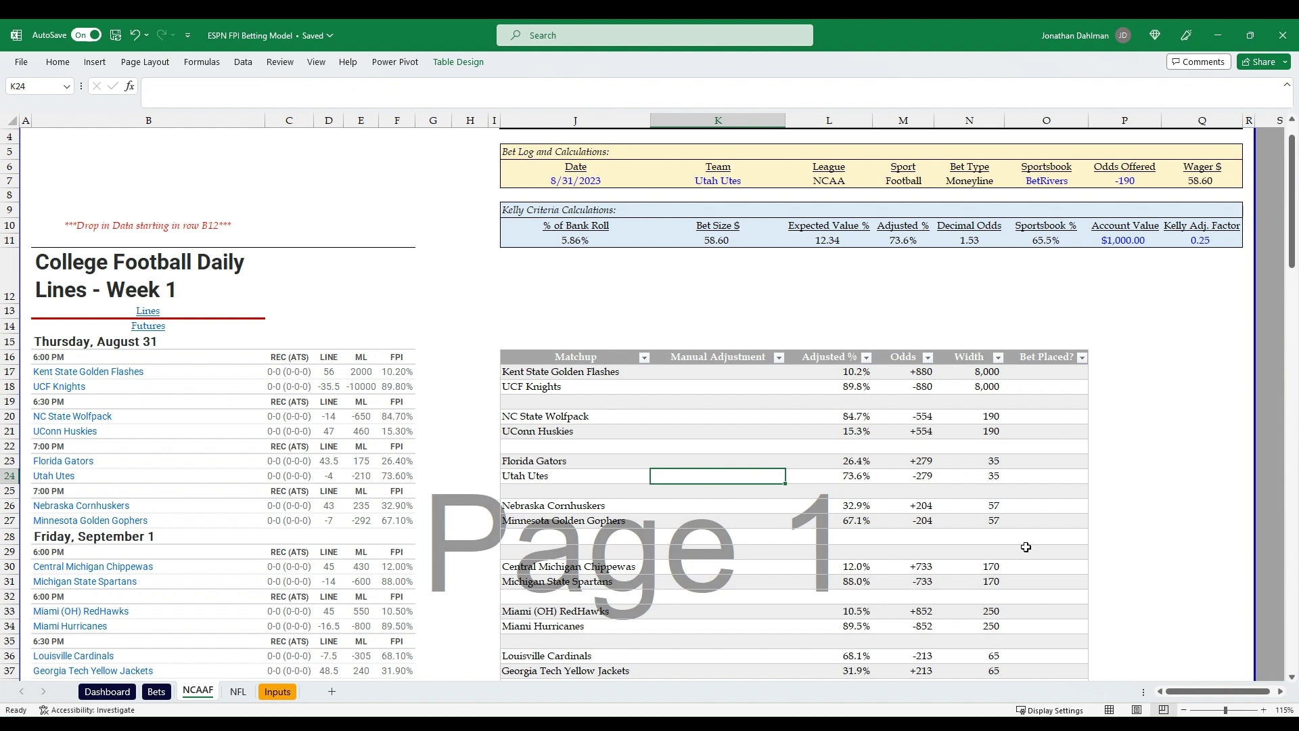
pyautogui.write('-5%')
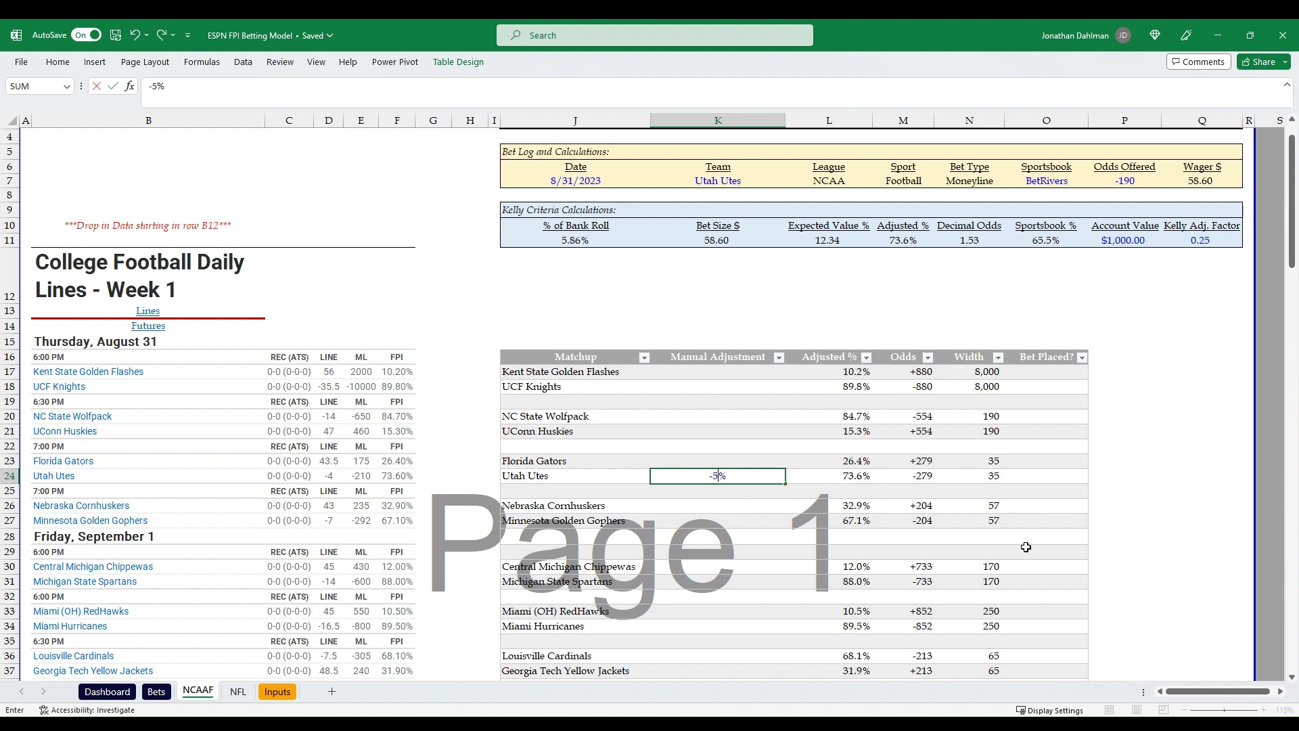
pyautogui.hotkey('ctrl', 'Return')
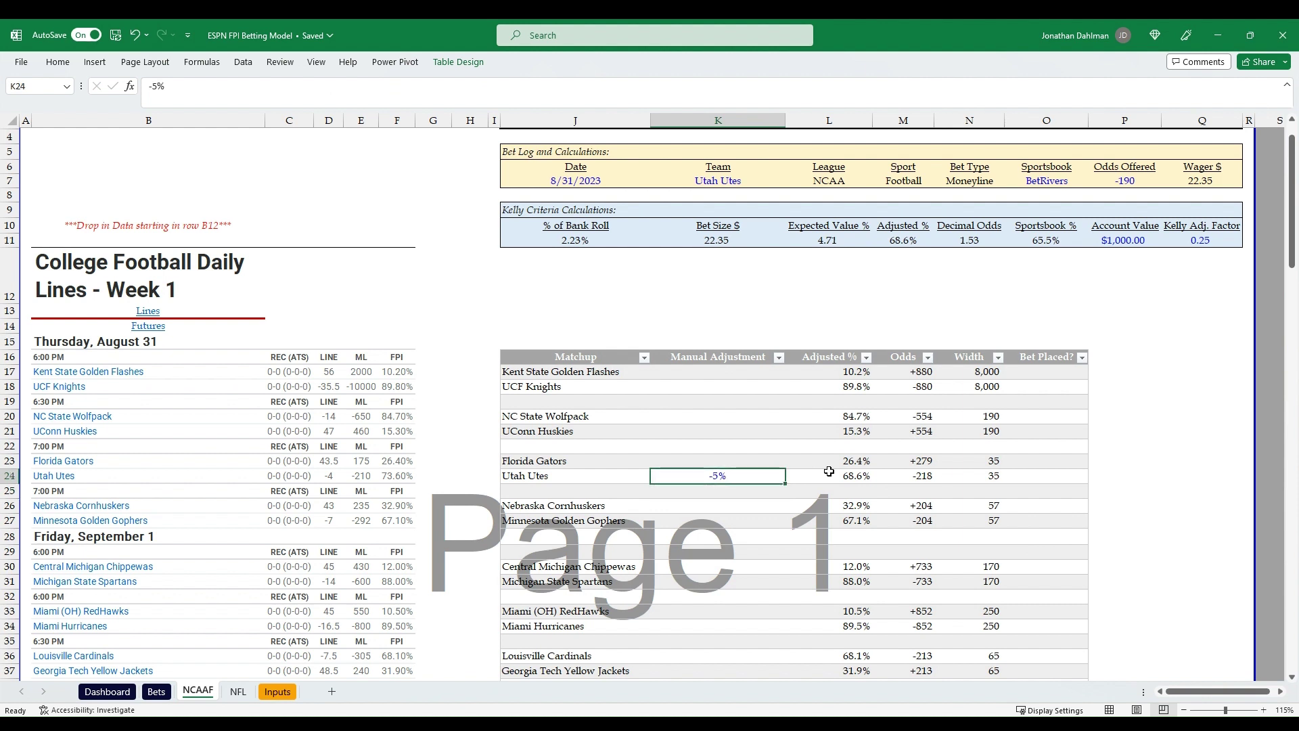
pyautogui.click(1183, 182)
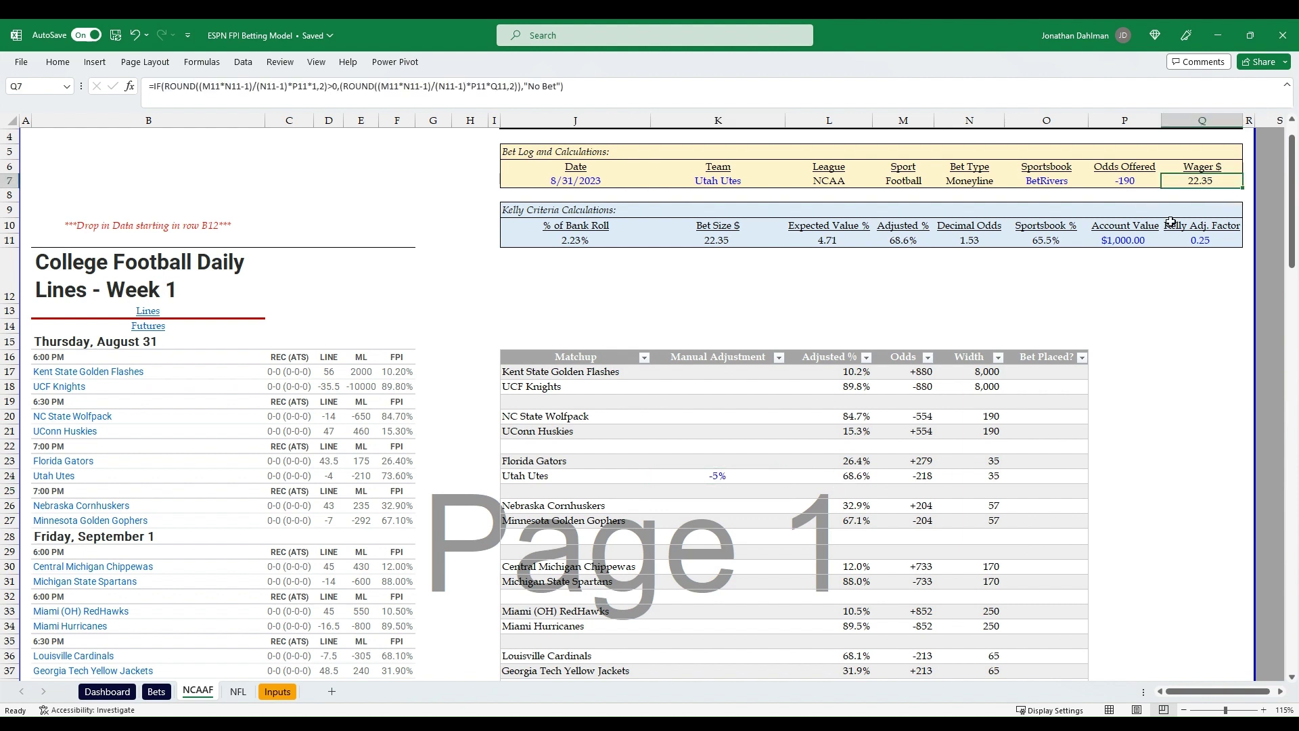
# Set the Utah Utes' Manual Adjustment in K24 to -10%
pyautogui.click(711, 477)
pyautogui.write('-10%')
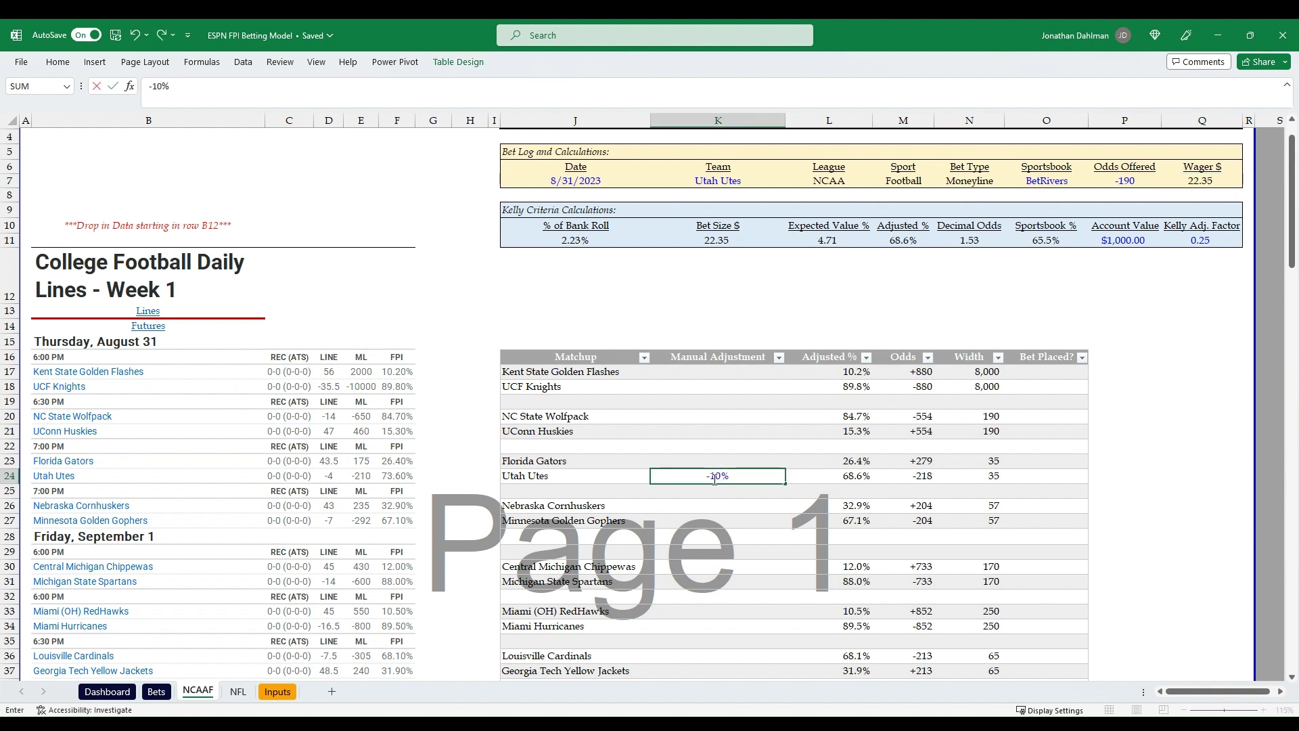
pyautogui.press('Return')
pyautogui.click(714, 478)
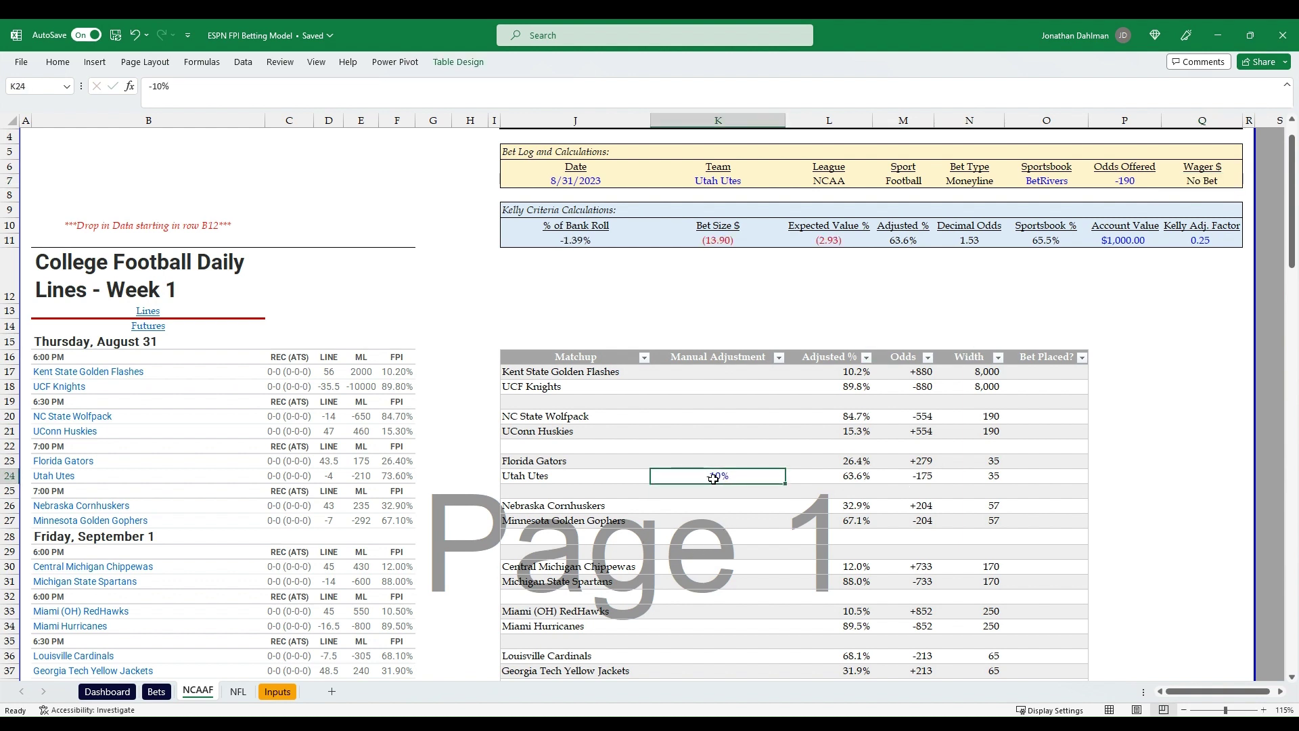
# Compare the Sportsbook % in O11 with the Utah Utes' Adjusted % in L24 and Odds in M24
pyautogui.click(1077, 244)
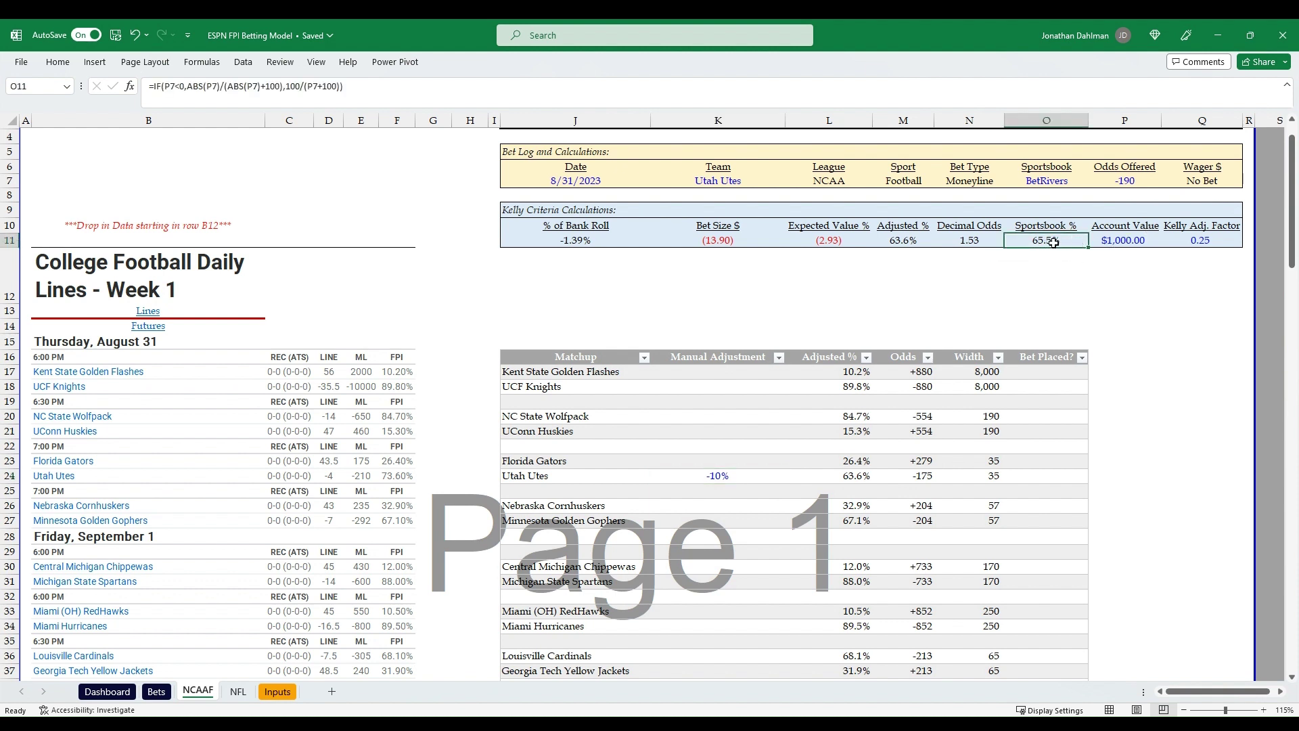
pyautogui.click(853, 474)
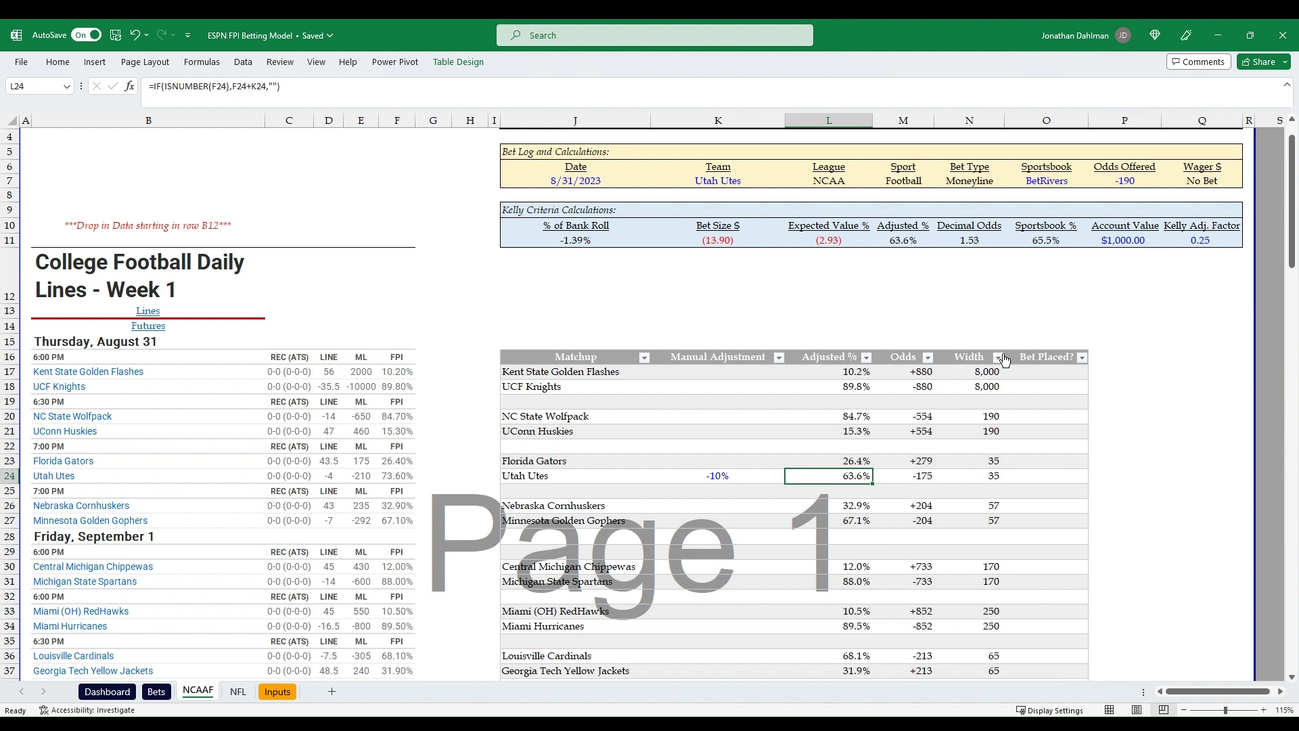
pyautogui.click(910, 476)
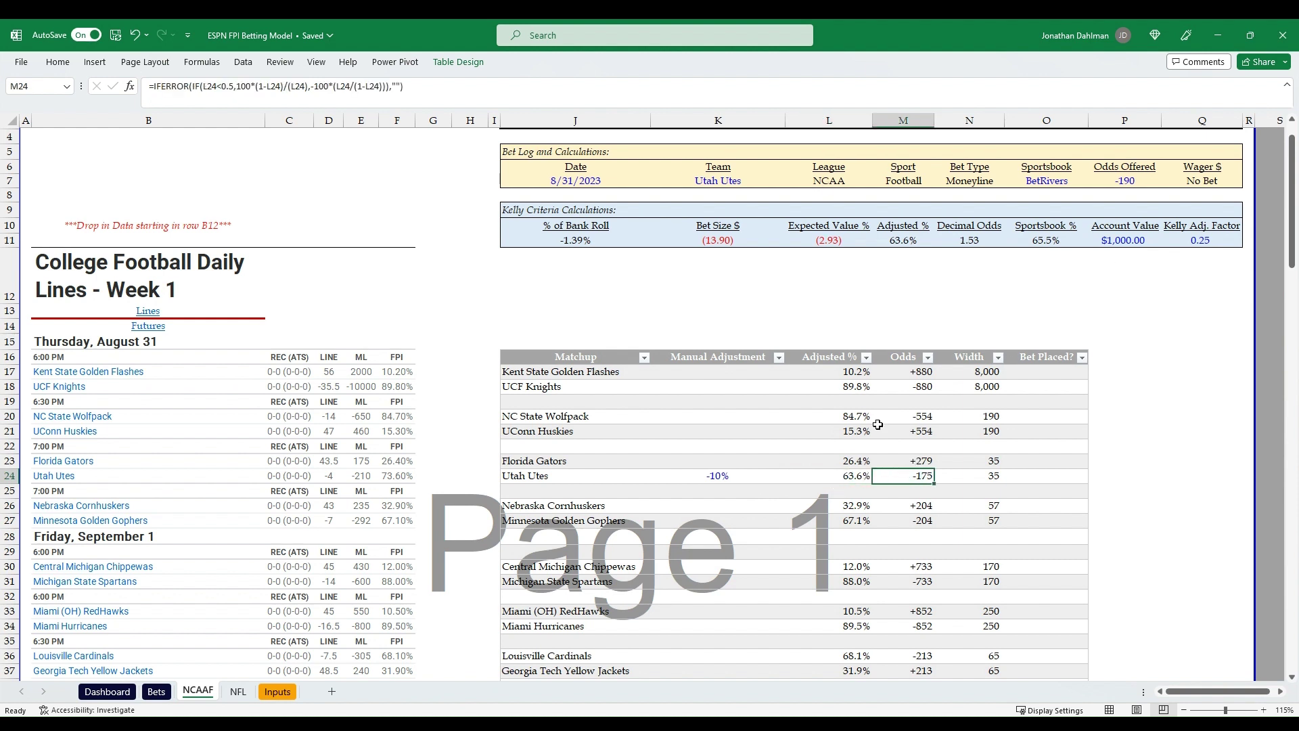
# Clear the Utah Utes' Manual Adjustment in K24 and check the recalculated Wager $ in Q7
pyautogui.click(1117, 178)
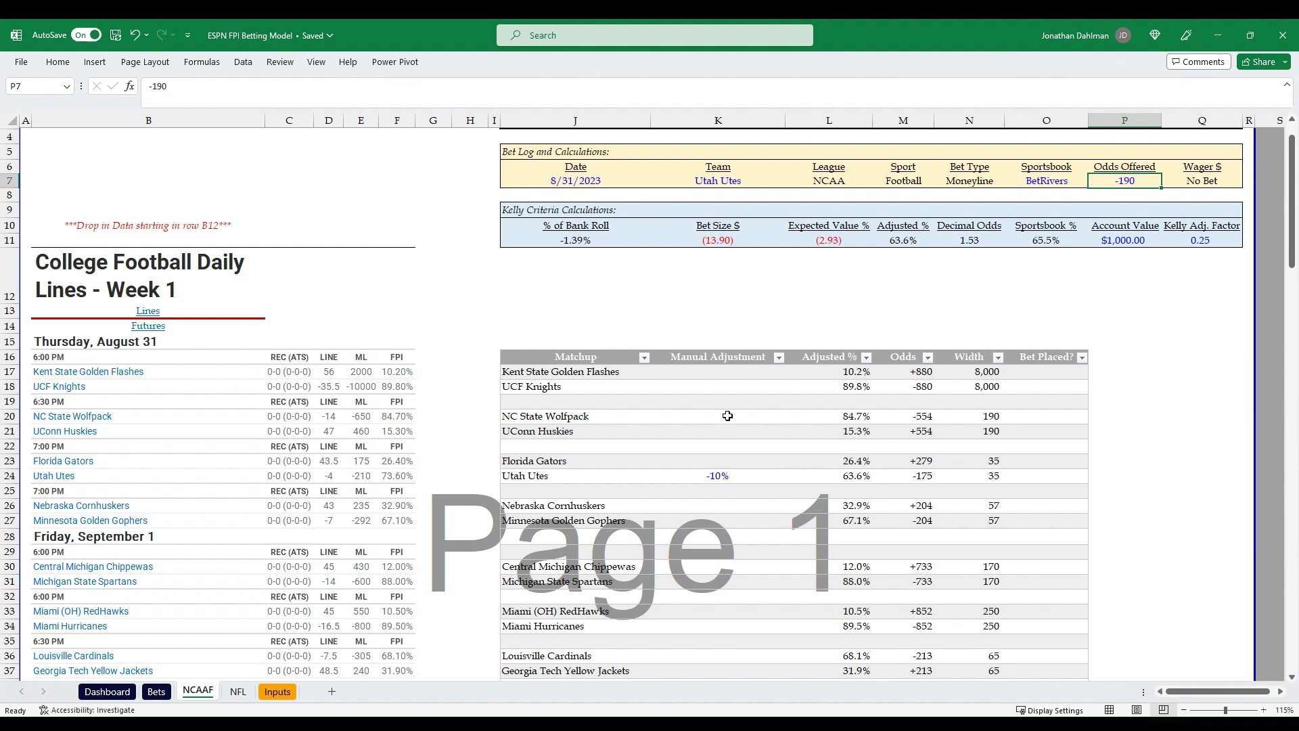
pyautogui.click(722, 475)
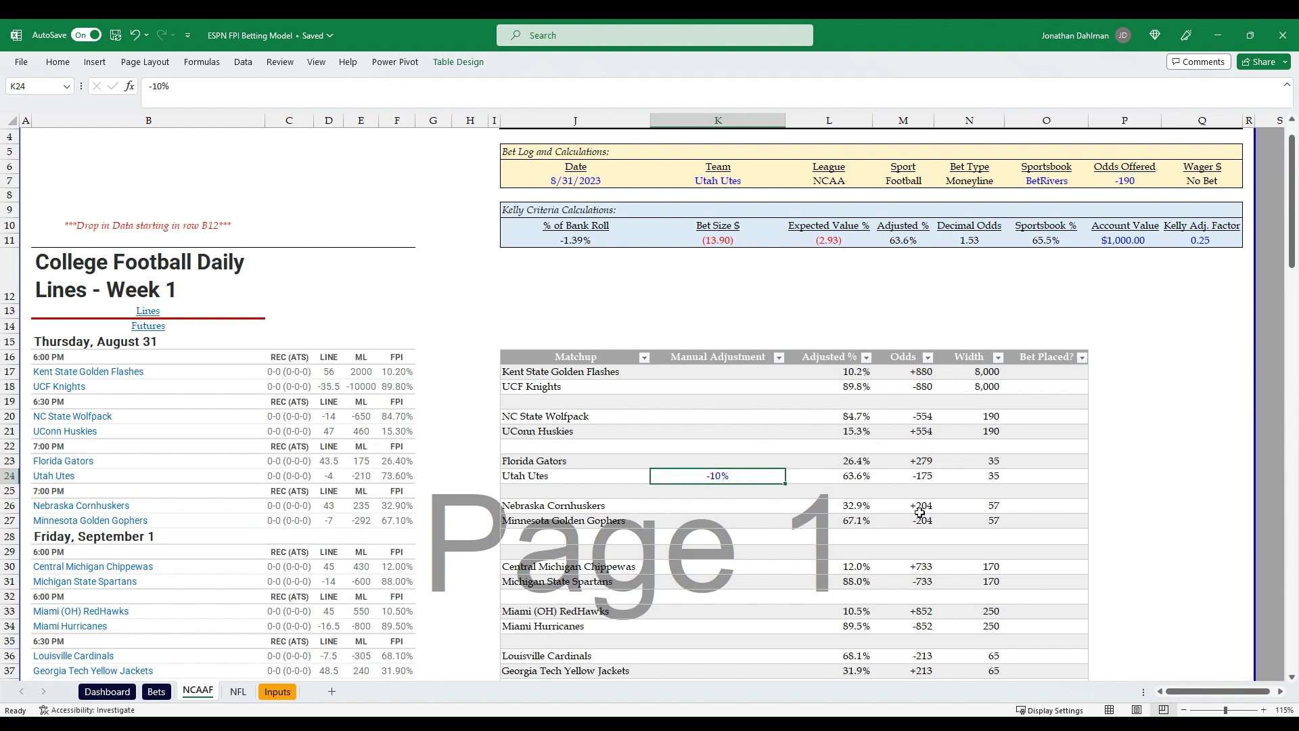
pyautogui.press('Delete')
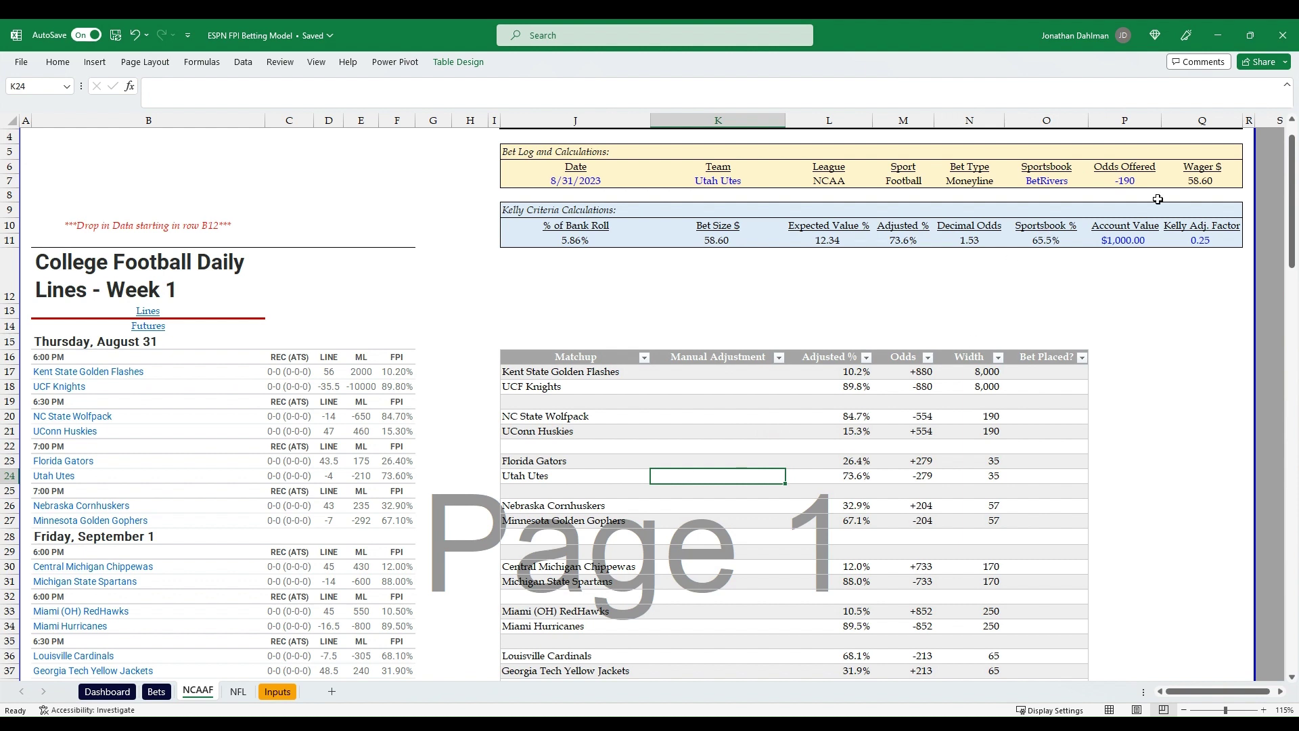
pyautogui.click(1182, 181)
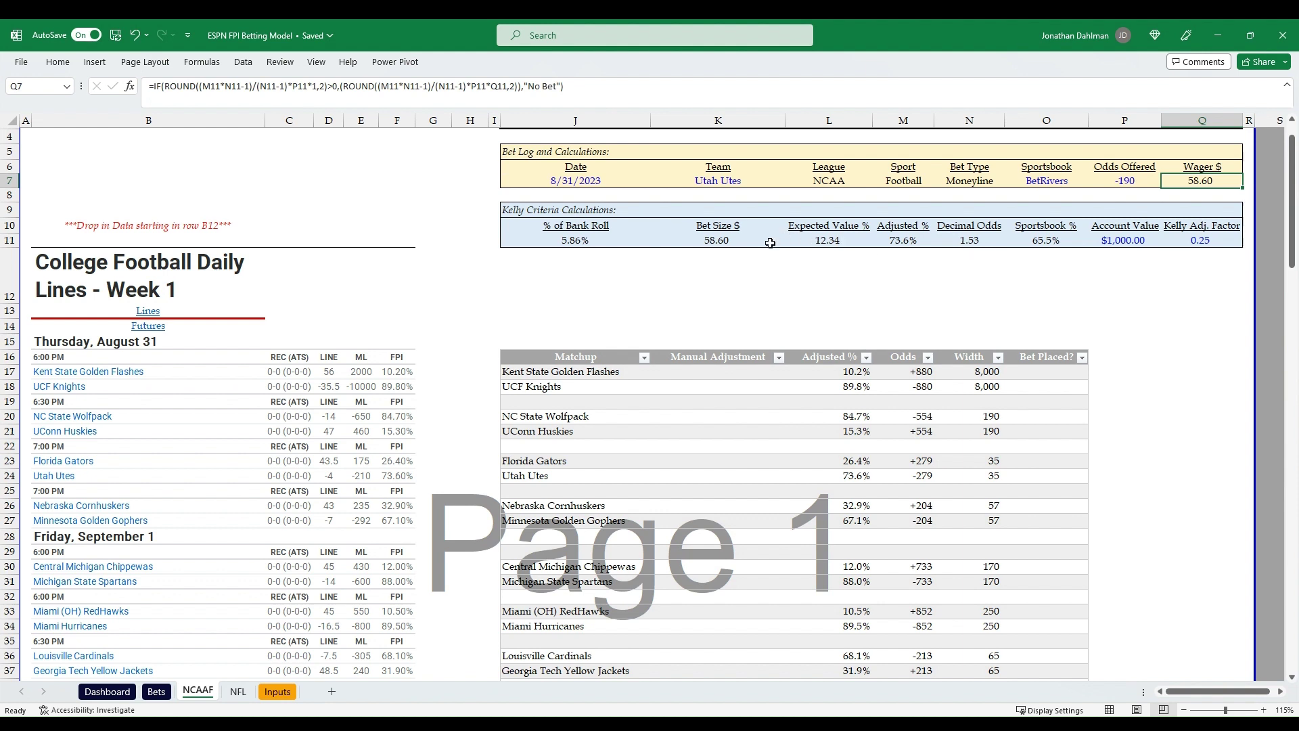
# Inspect the Adjusted %, Decimal Odds and Sportsbook % formulas in M11:O11 and the Kelly Adj. Factor in Q11, leaving them unchanged
pyautogui.click(903, 240)
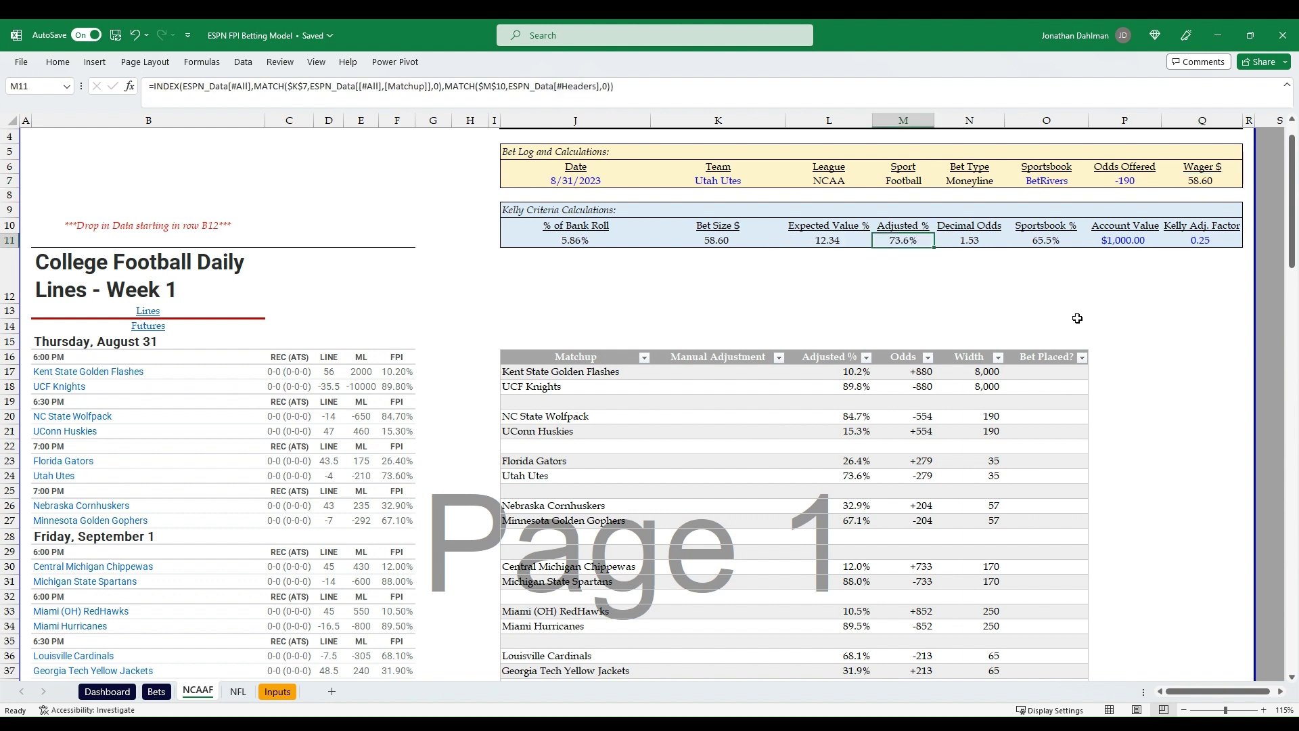
pyautogui.press('Right')
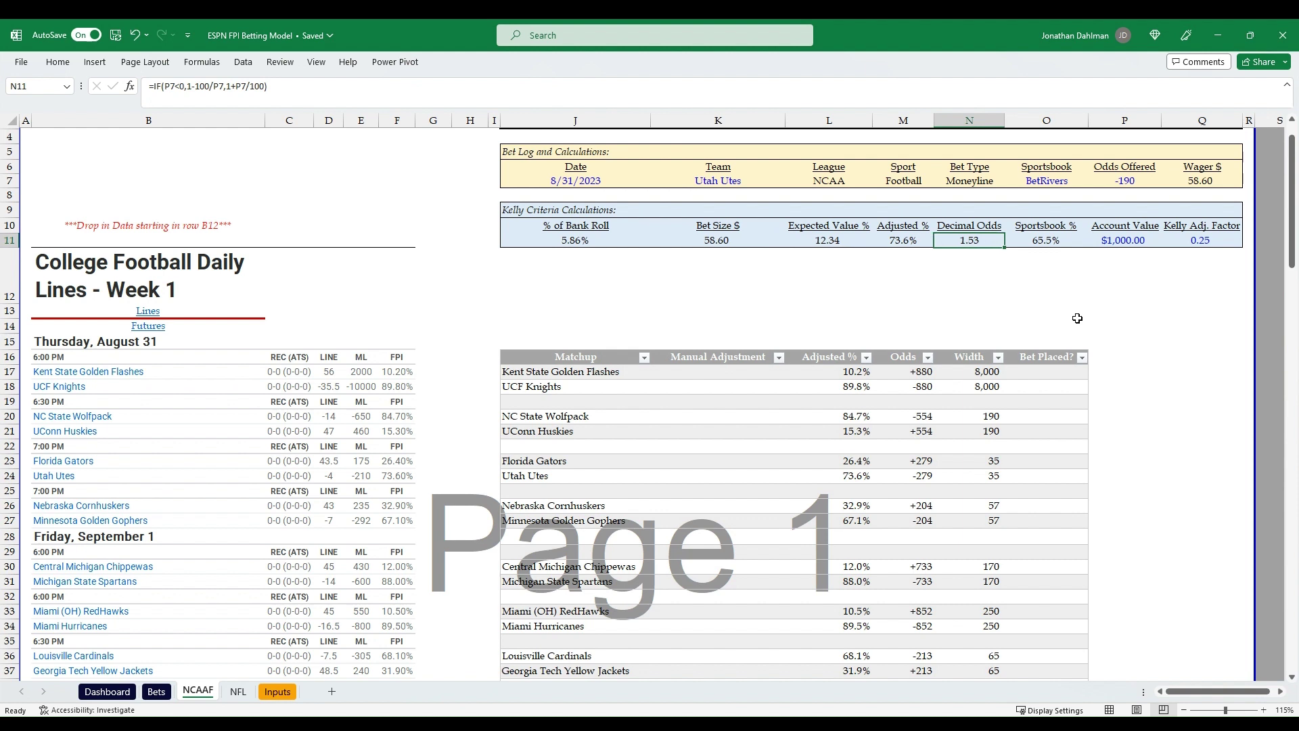
pyautogui.press('F2')
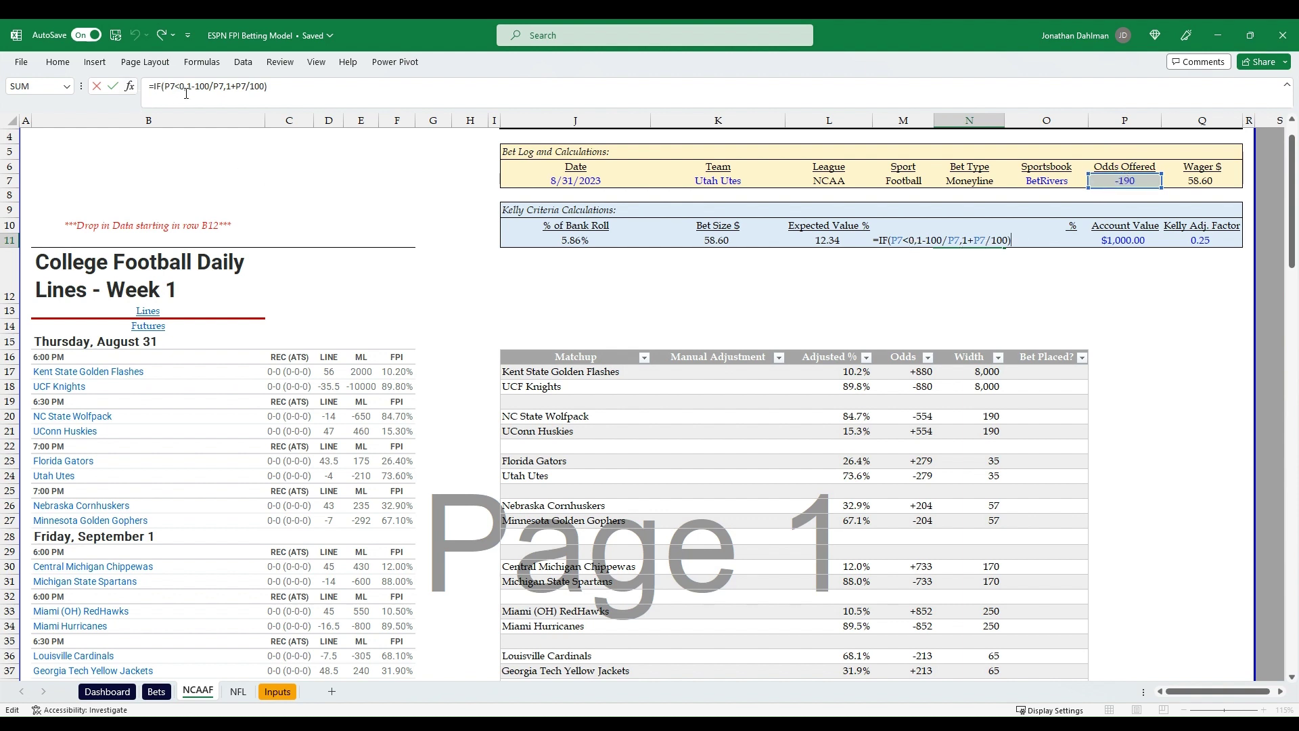
pyautogui.hotkey('ctrl', 'Return')
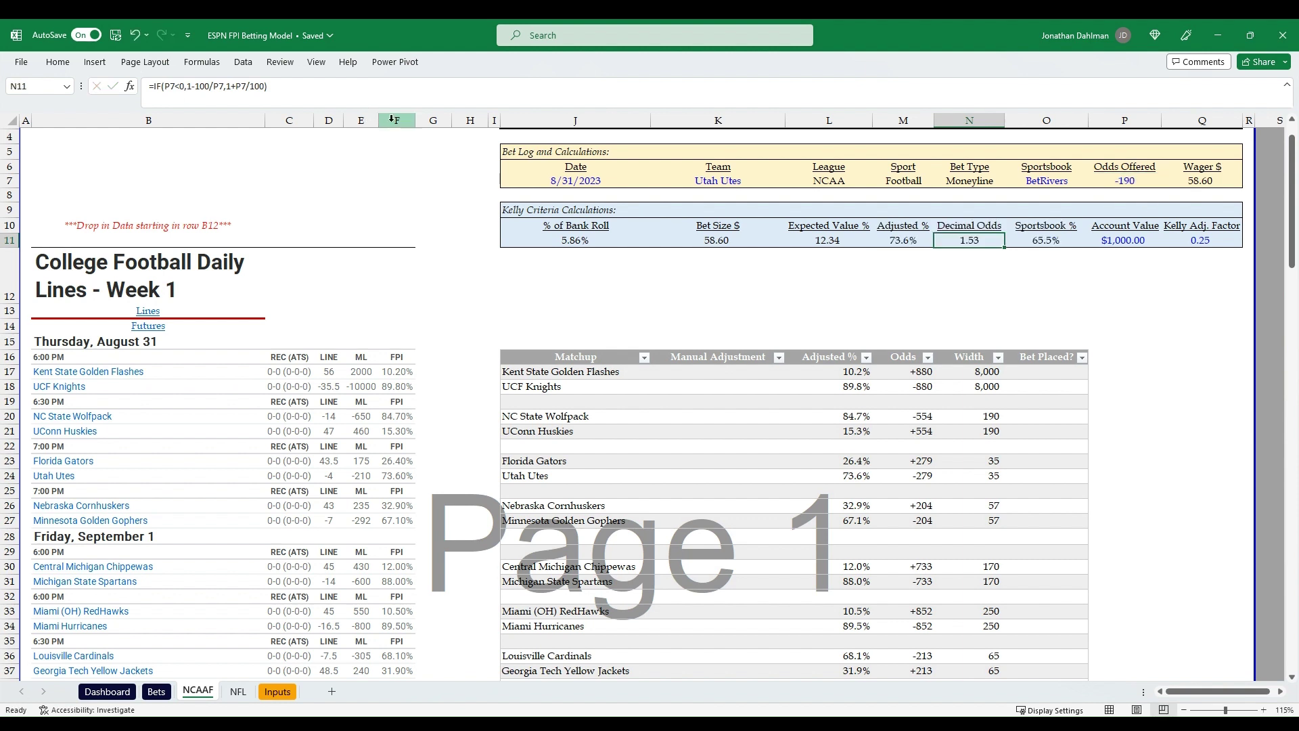
pyautogui.press('Right')
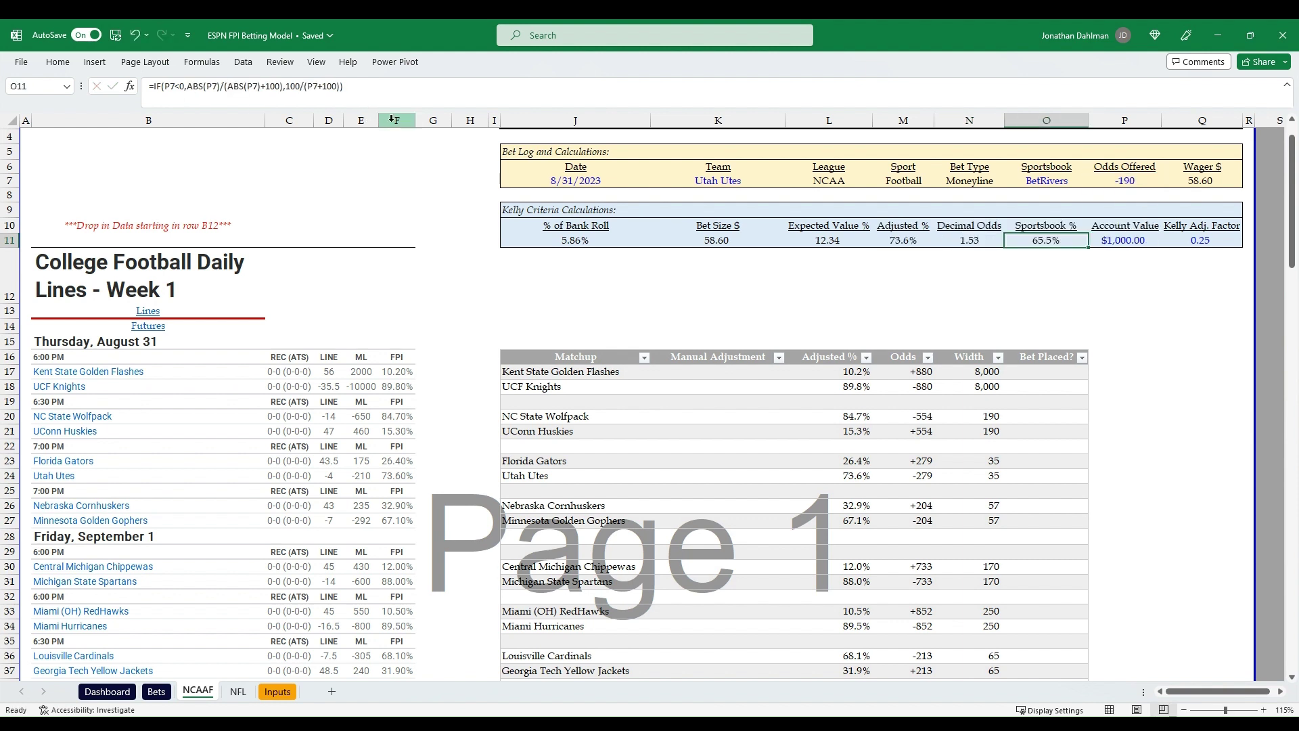
pyautogui.press('Right')
pyautogui.press('Right')
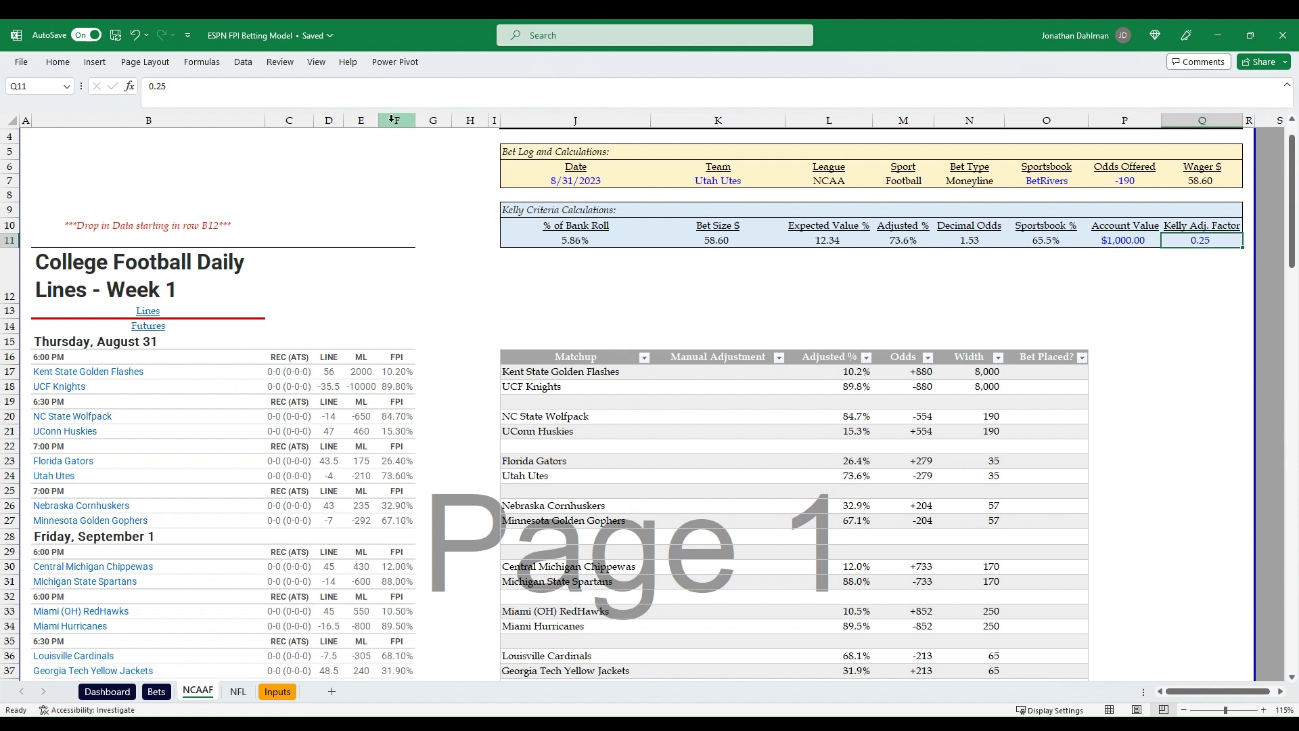
# Inspect the Expected Value % formula in L11 without changing it
pyautogui.press('Left')
pyautogui.press('Left')
pyautogui.press('Left')
pyautogui.press('Left')
pyautogui.press('Left')
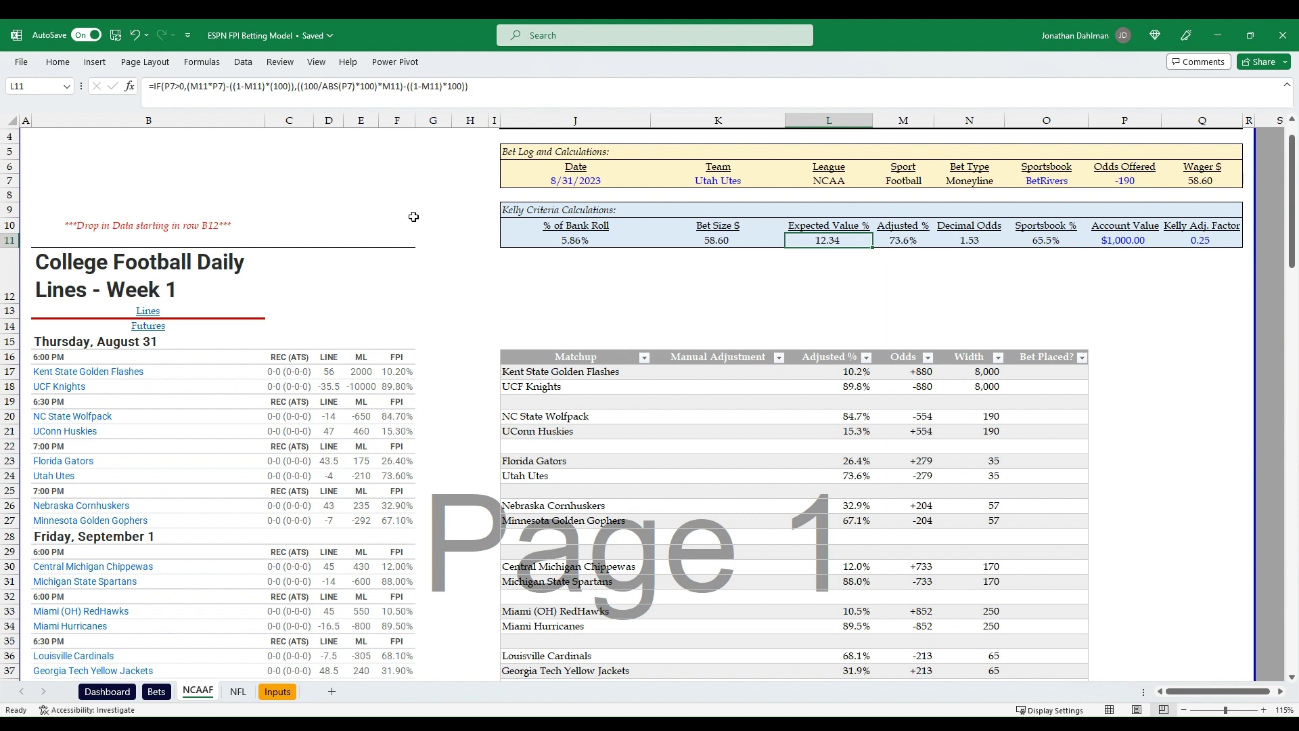
pyautogui.press('F2')
pyautogui.press('Escape')
# Compare the Sportsbook % and Adjusted % in row 11 with the % of Bank Roll, Bet Size $ and Wager $
pyautogui.click(1037, 242)
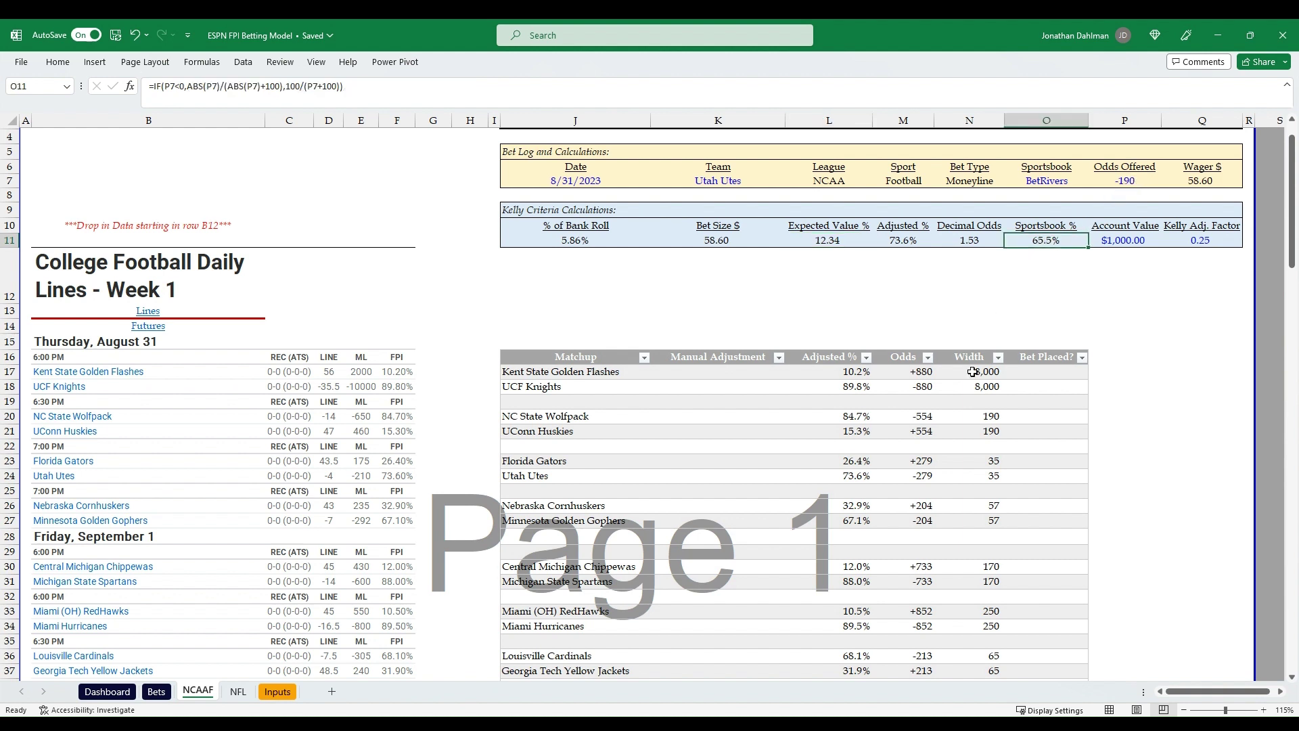
pyautogui.click(905, 243)
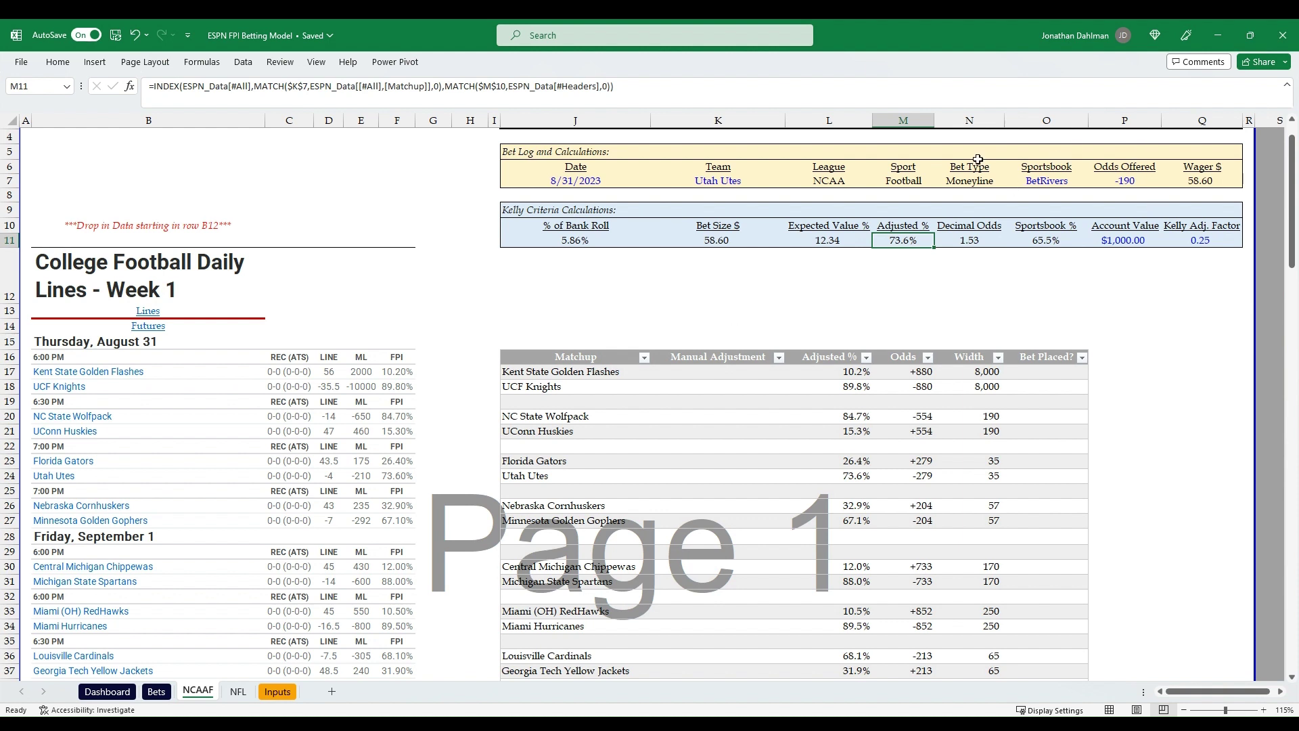
pyautogui.click(573, 236)
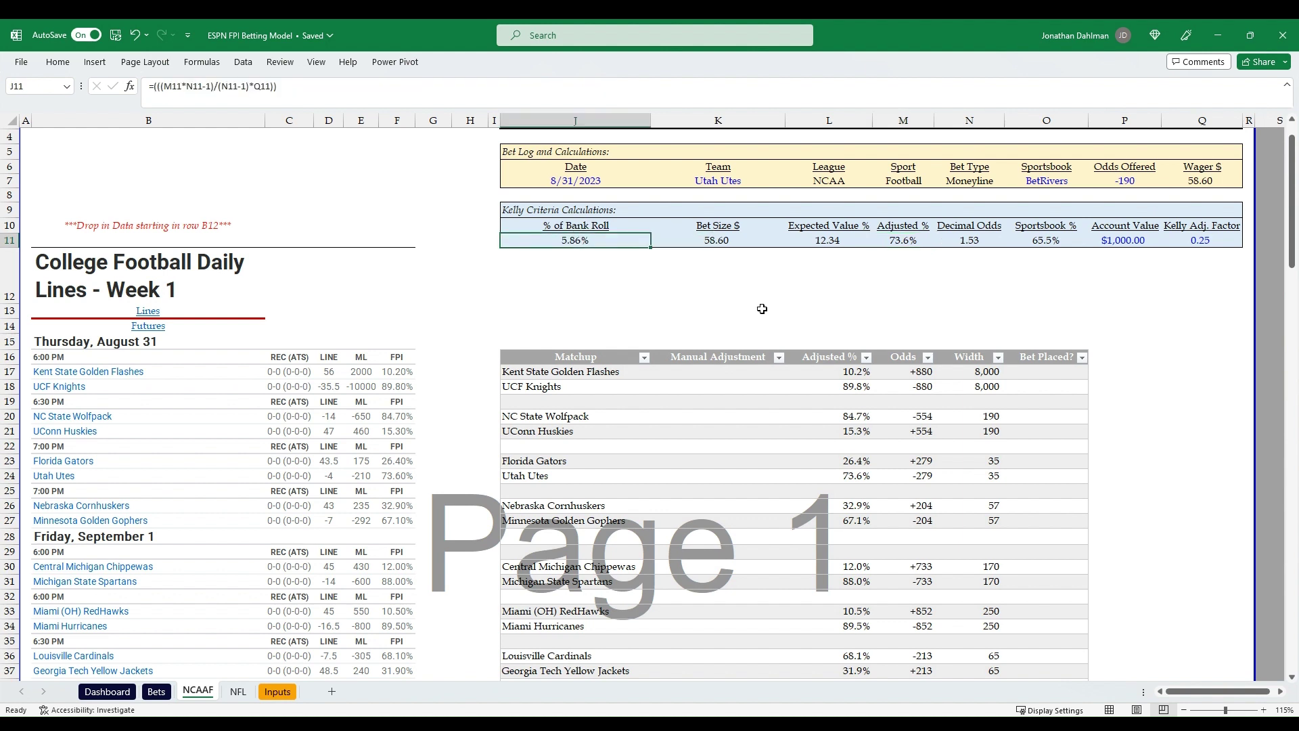
pyautogui.click(679, 240)
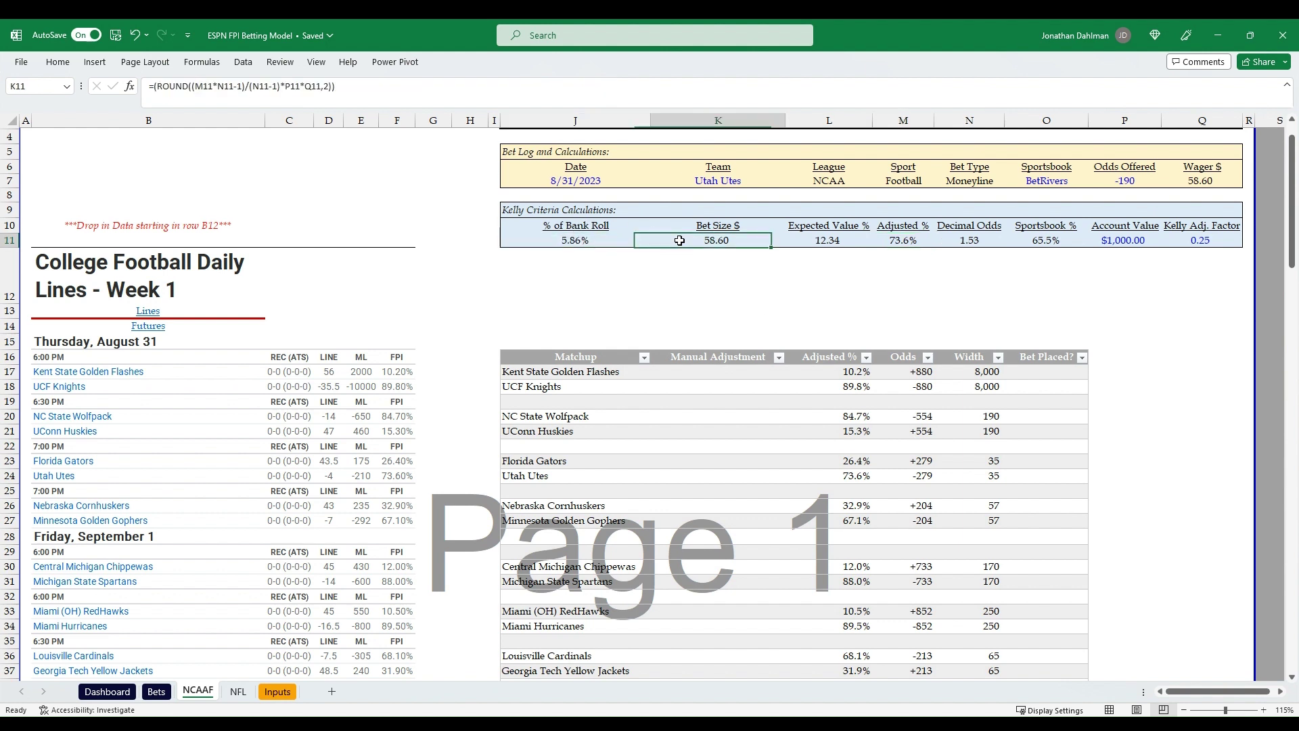
pyautogui.click(1194, 182)
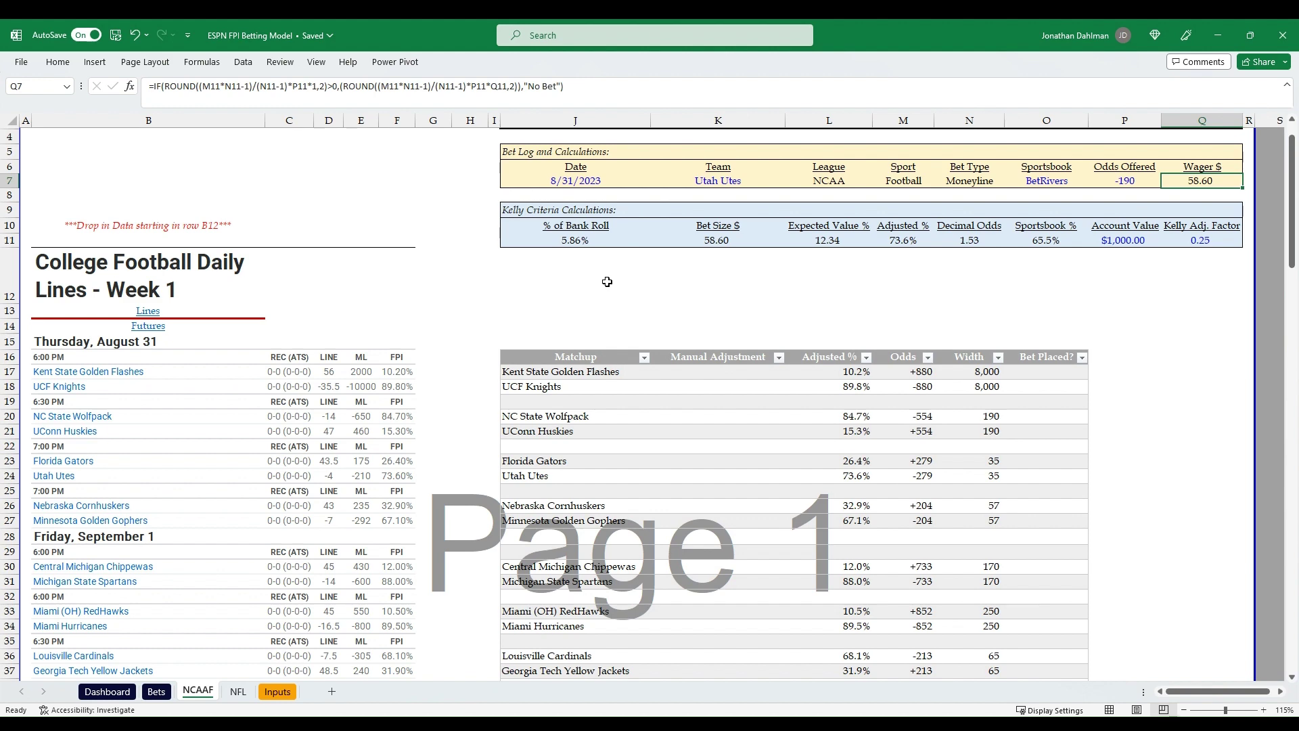
pyautogui.scroll(-2, 605, 284)
pyautogui.scroll(2, 604, 284)
# Review the NFL sheet and the Dashboard's NBA league results, clearing the league filter before returning to the NCAAF sheet
pyautogui.click(237, 691)
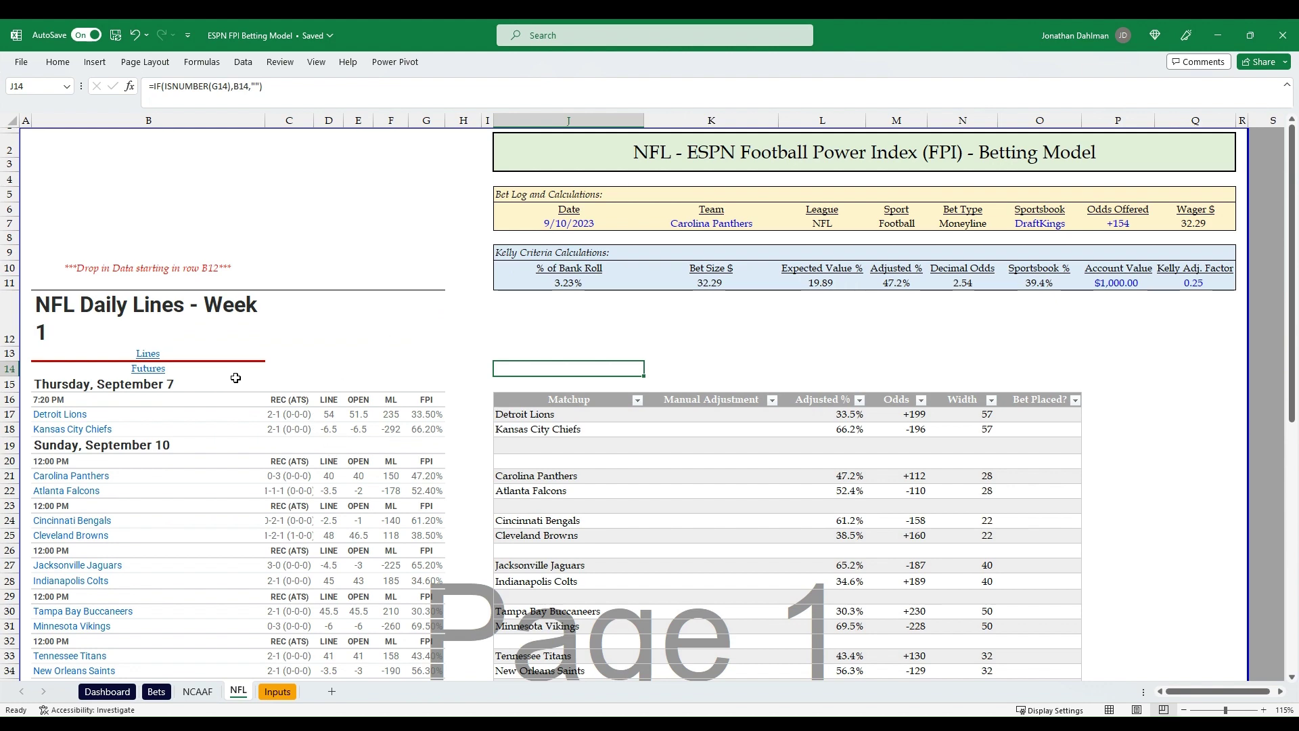
pyautogui.click(107, 691)
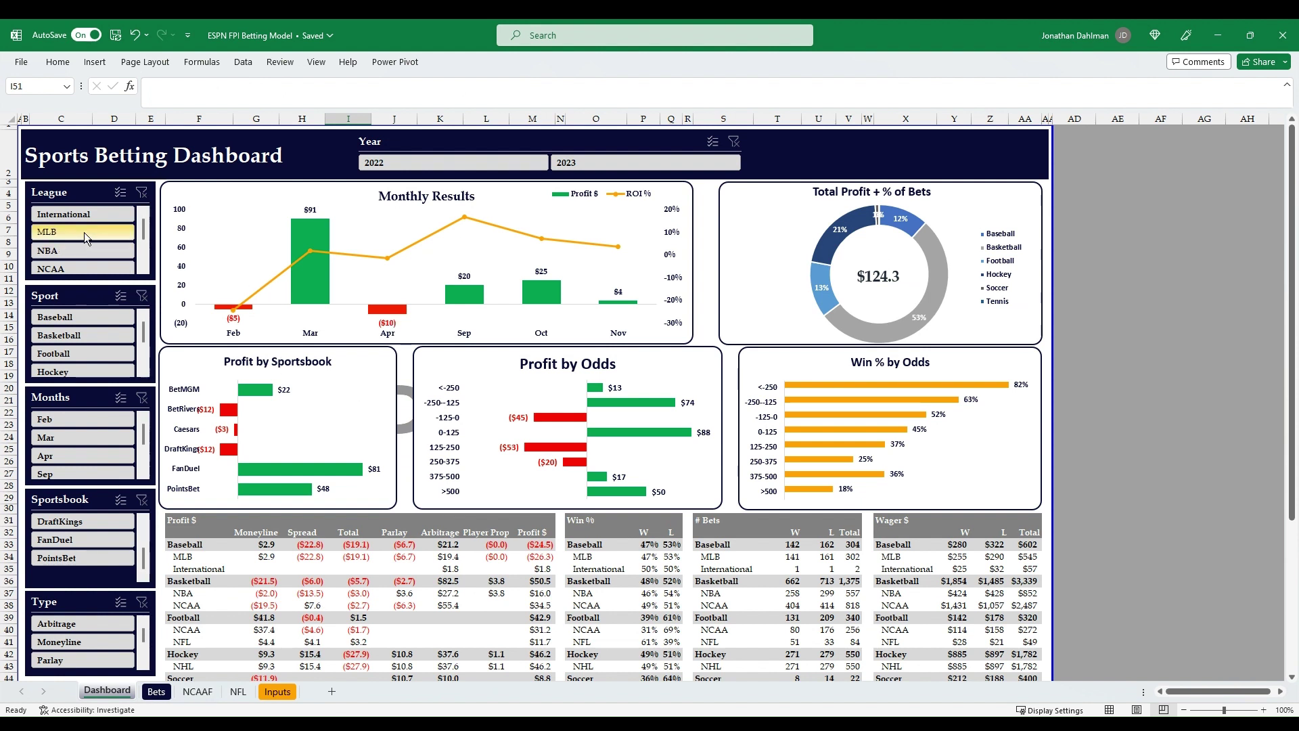
pyautogui.click(84, 251)
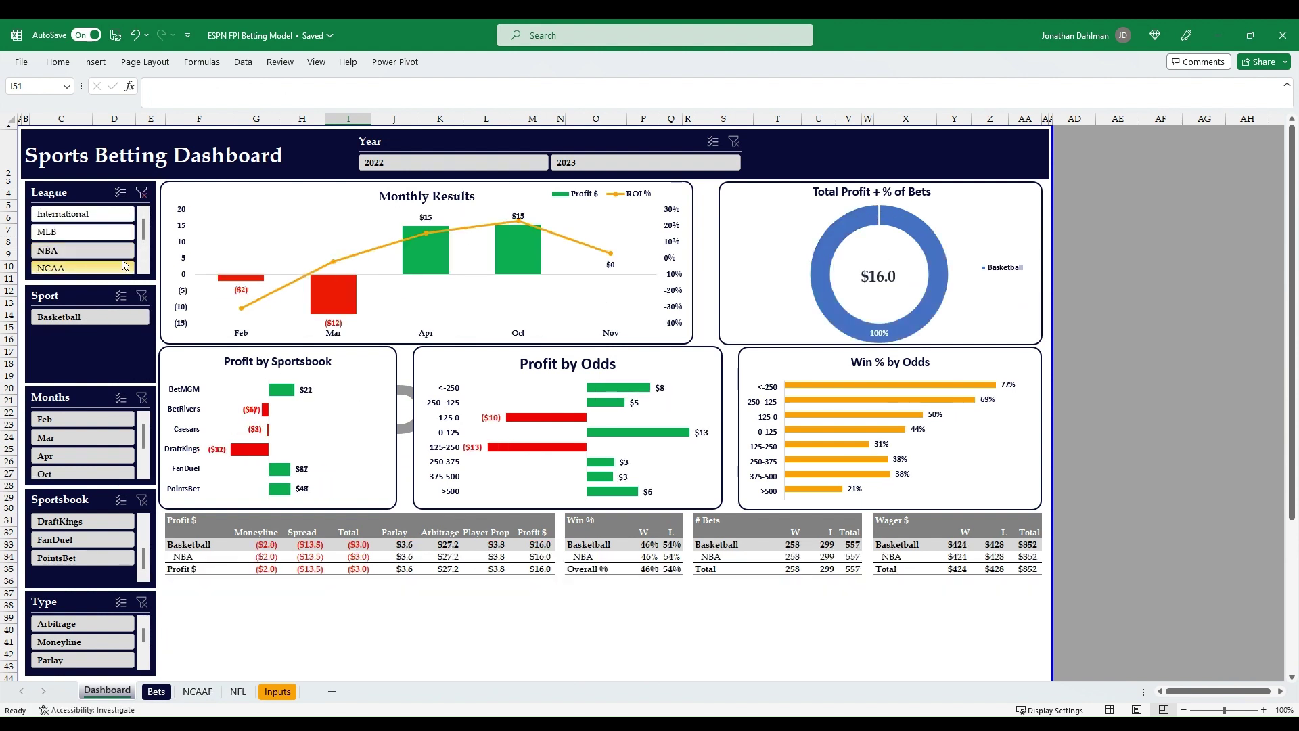
pyautogui.click(142, 192)
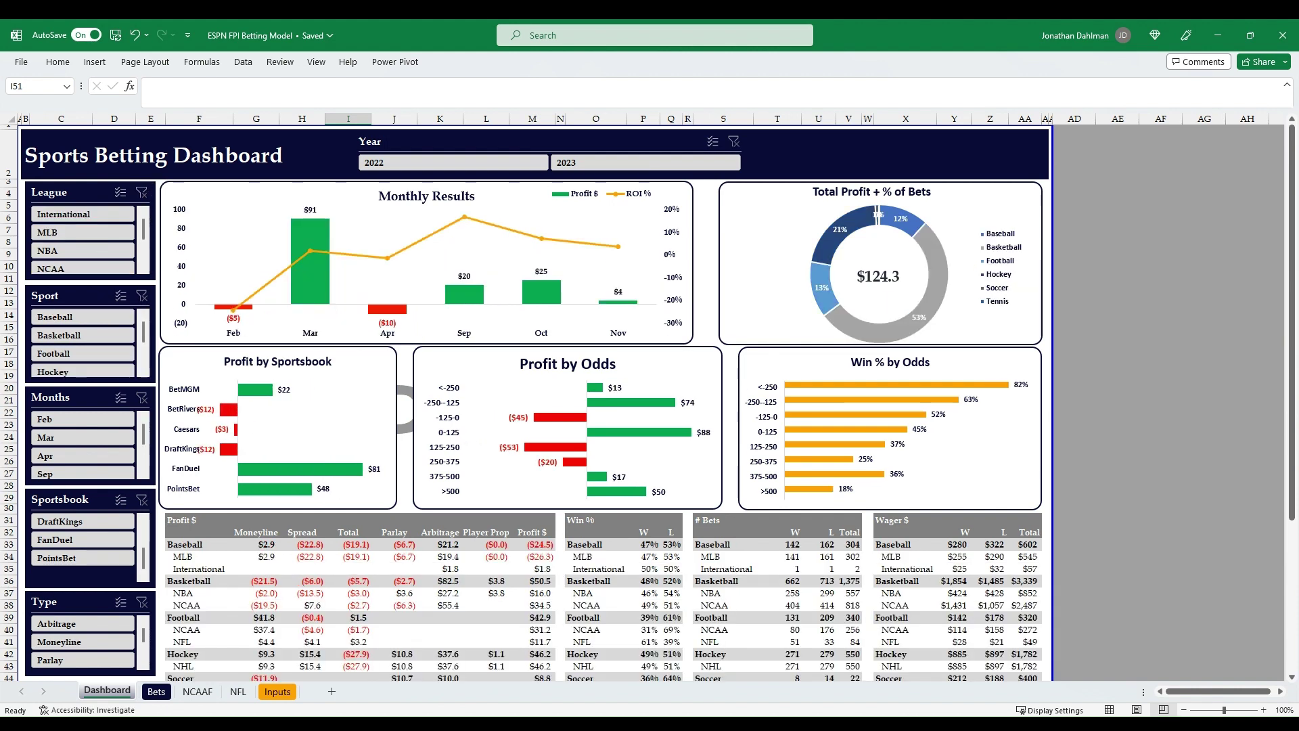
pyautogui.click(198, 691)
pyautogui.click(484, 301)
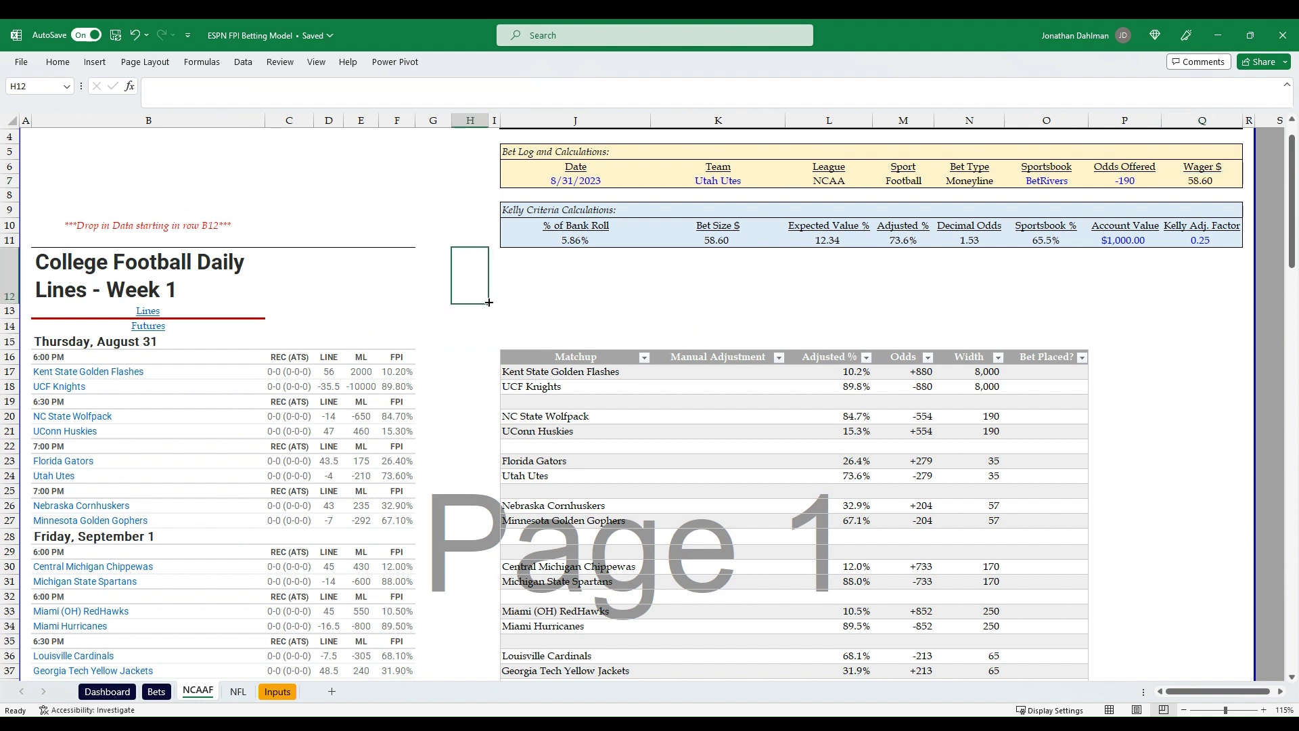